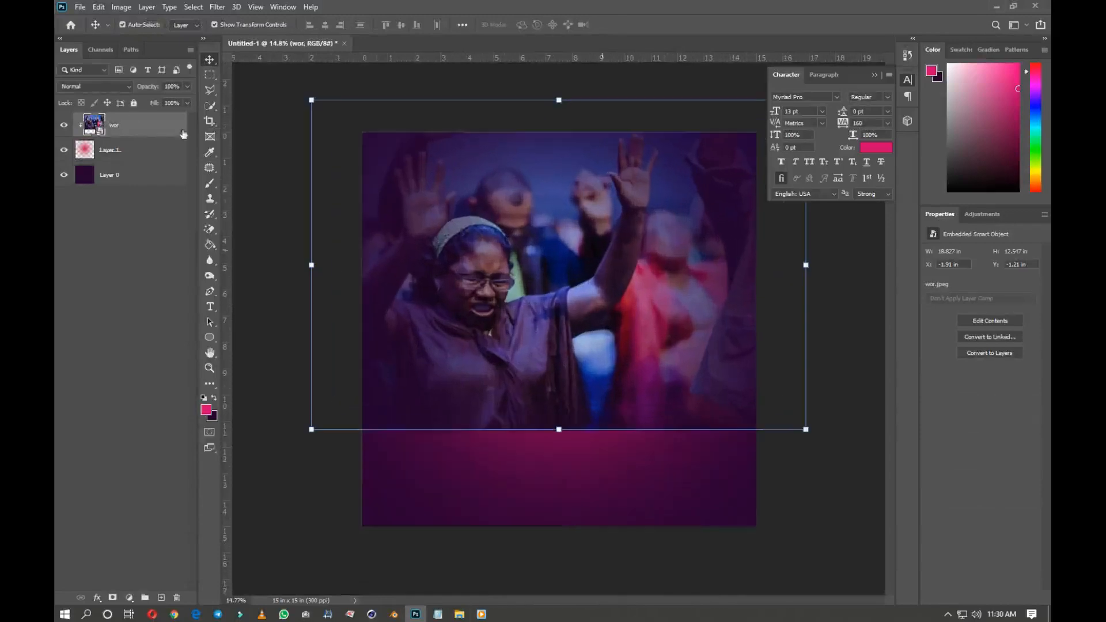
Set the worship photo layer's blend mode to Luminosity and its opacity to 28%
click(80, 87)
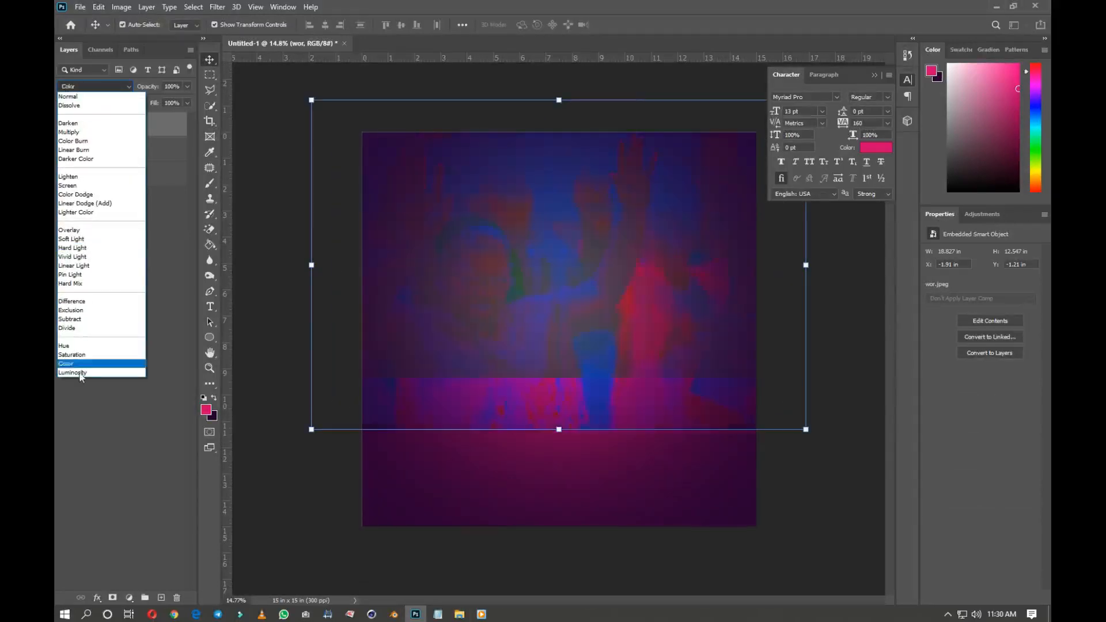
click(78, 372)
click(187, 87)
drag(190, 101, 157, 104)
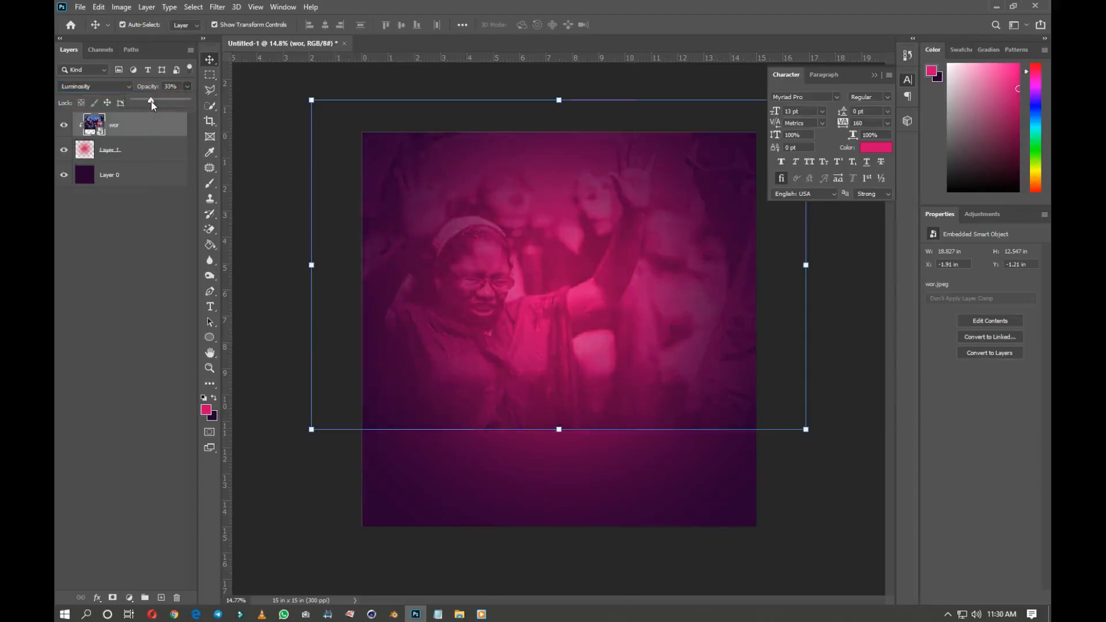
Add a layer mask to the worship photo and brush black along its lower edge to fade it into the background
click(113, 598)
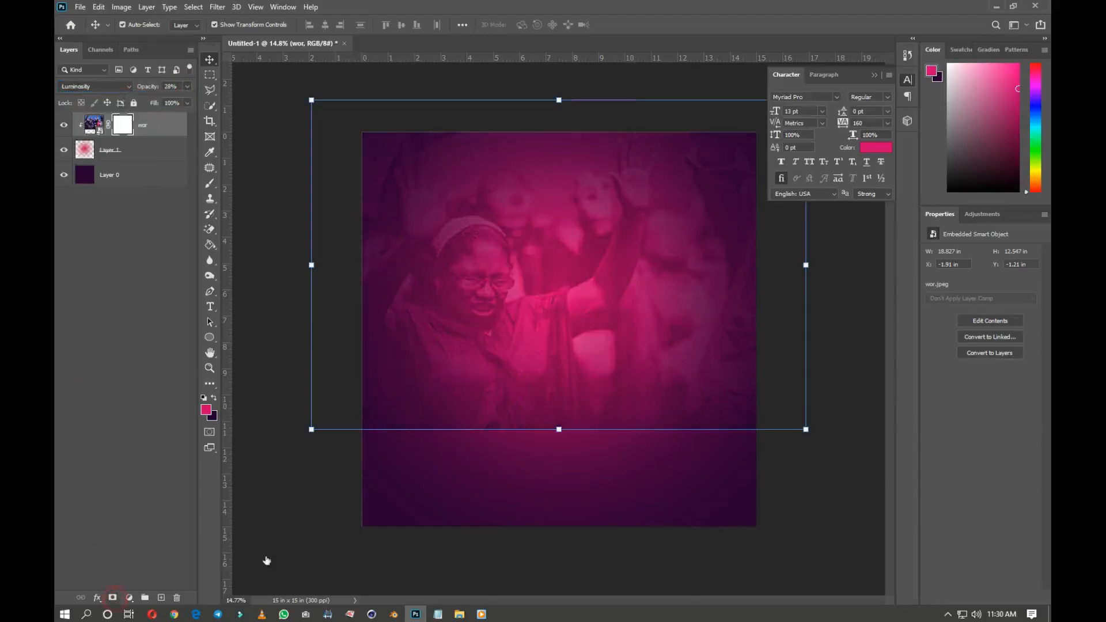
key(b)
key(d)
key(x)
key(bracketleft)
key(bracketleft)
key(bracketleft)
key(bracketleft)
key(bracketleft)
key(bracketleft)
key(bracketleft)
key(bracketleft)
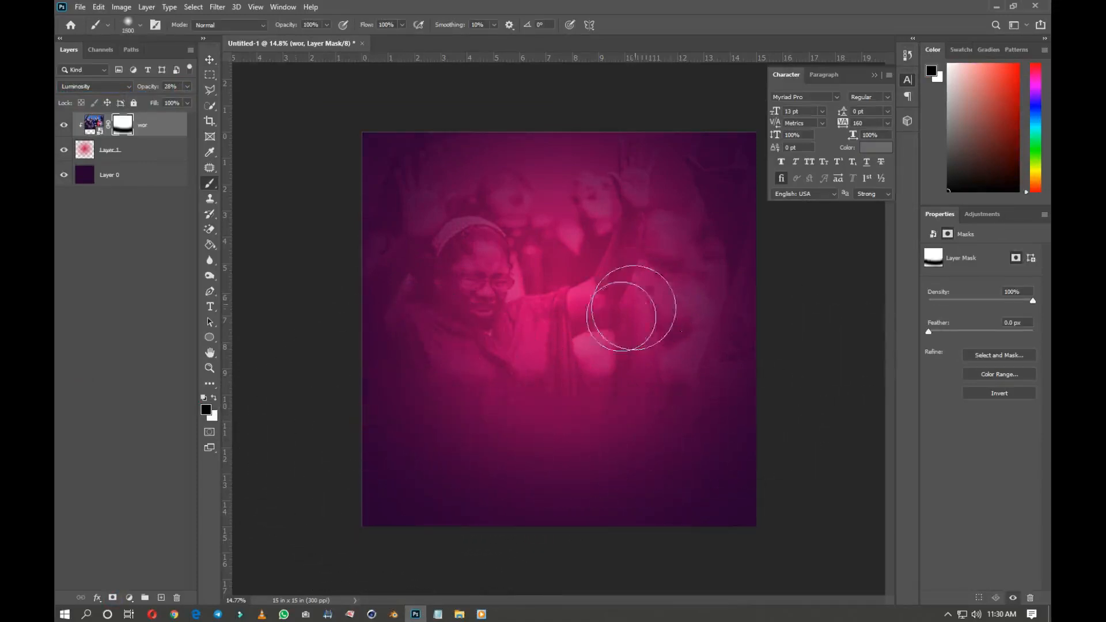
scroll(592, 309, down, 4)
scroll(596, 257, up, 3)
Rasterize the masked worship photo layer
key(v)
key(ctrl+2)
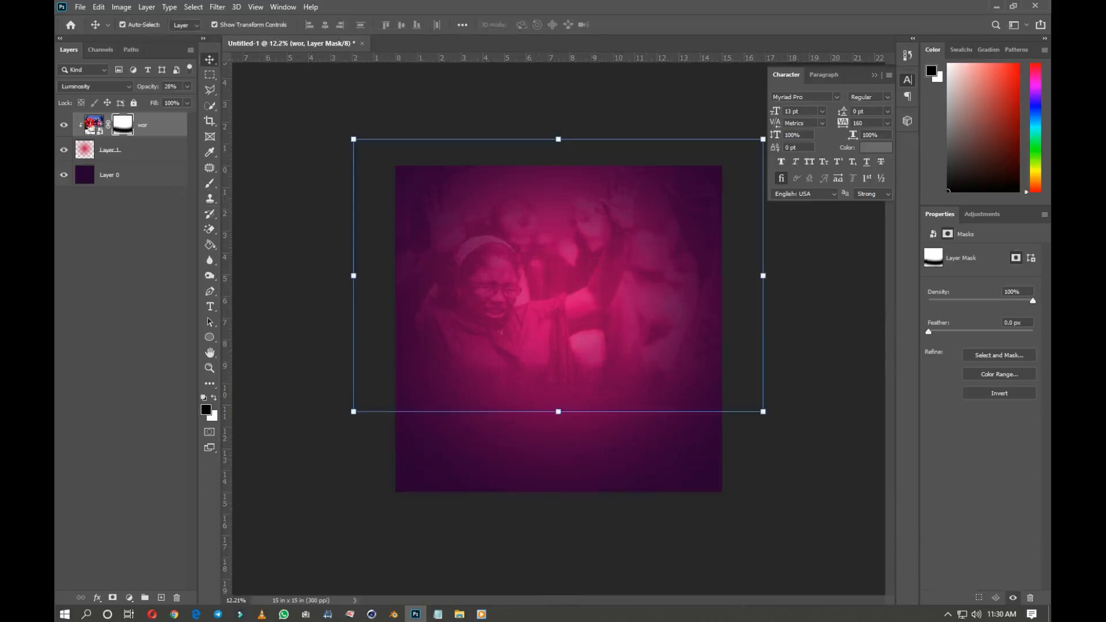
right_click(160, 139)
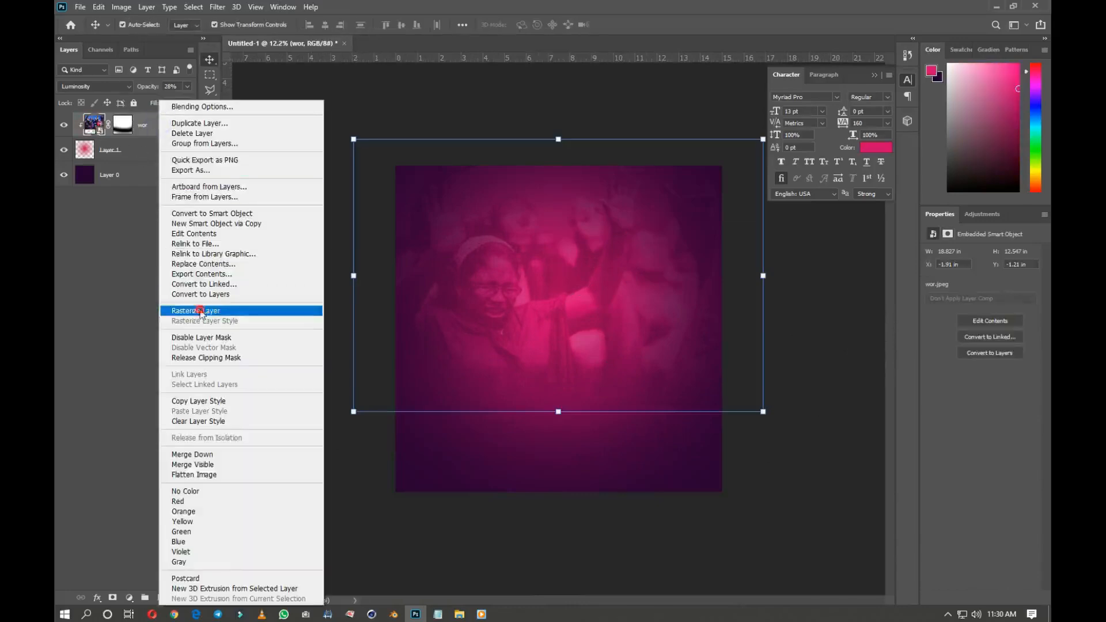
click(200, 310)
Apply a Gaussian Blur with a 16.6-pixel radius to the worship photo
click(217, 7)
mouse_move(227, 141)
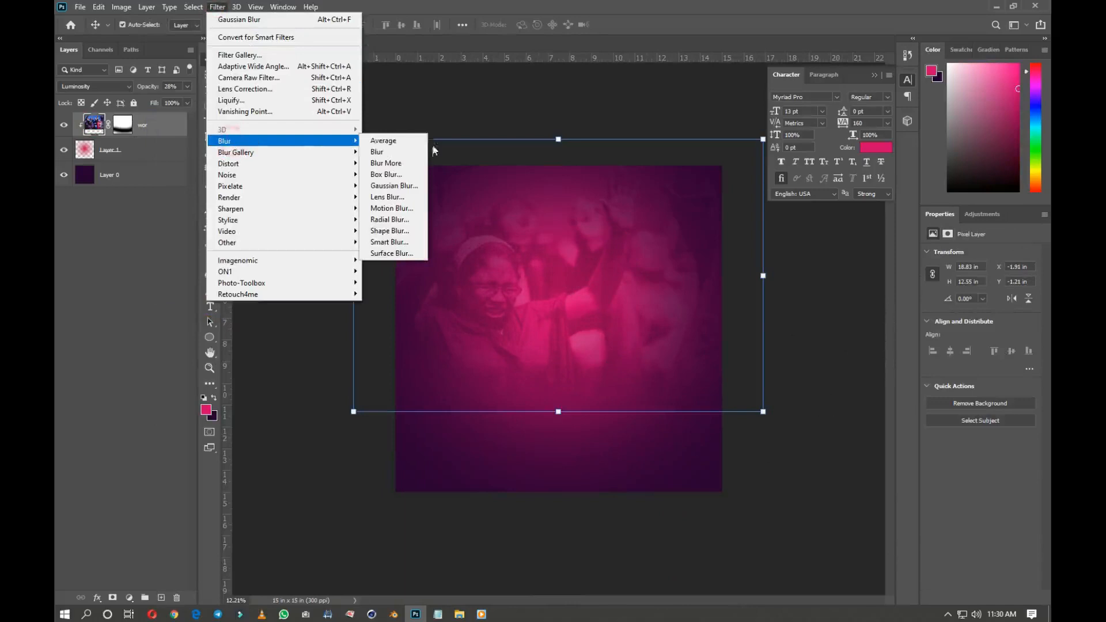
click(394, 186)
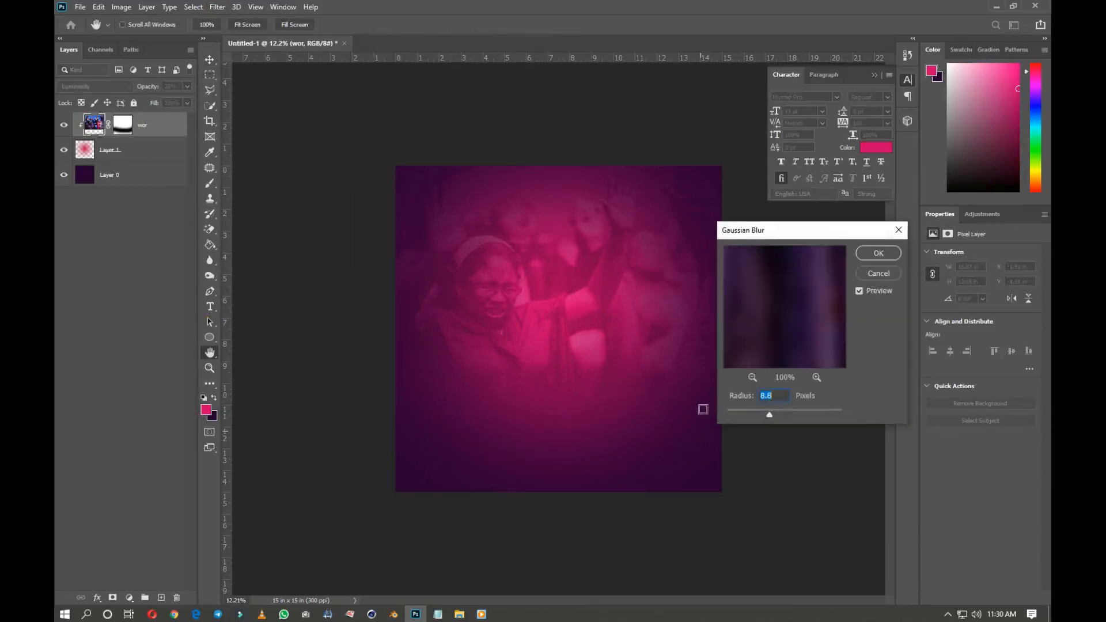
drag(776, 415, 776, 414)
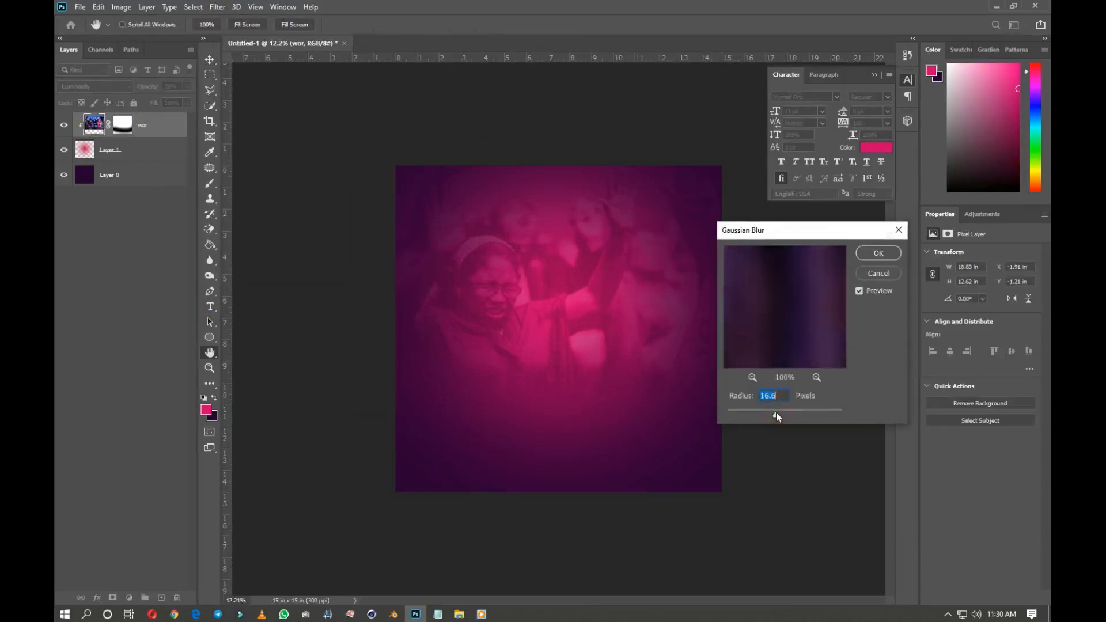
click(879, 253)
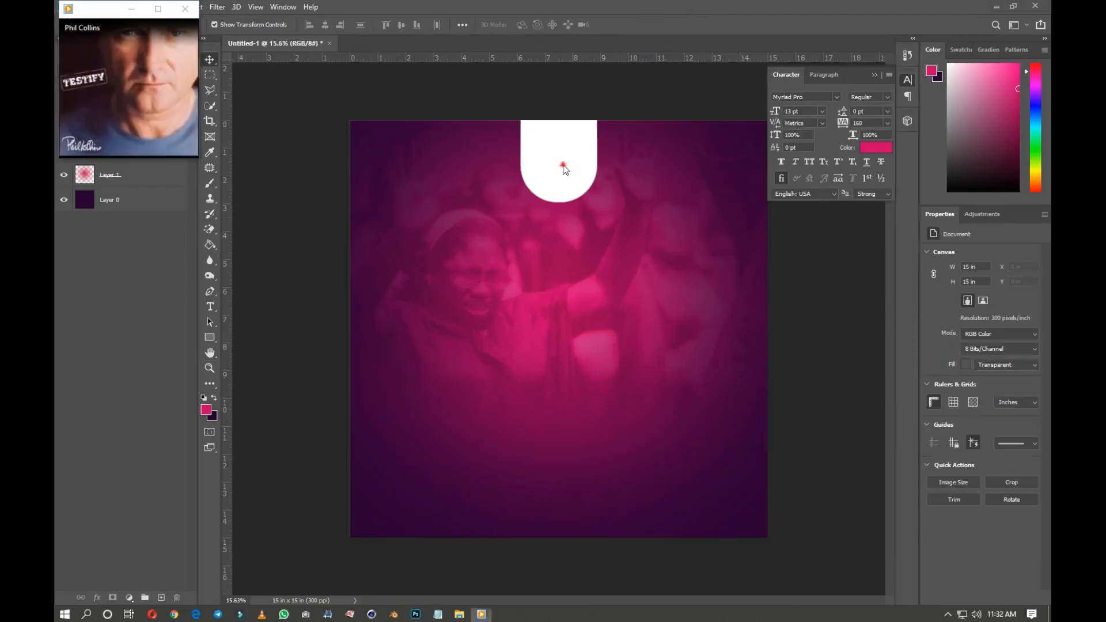
click(564, 169)
key(ctrl+plus)
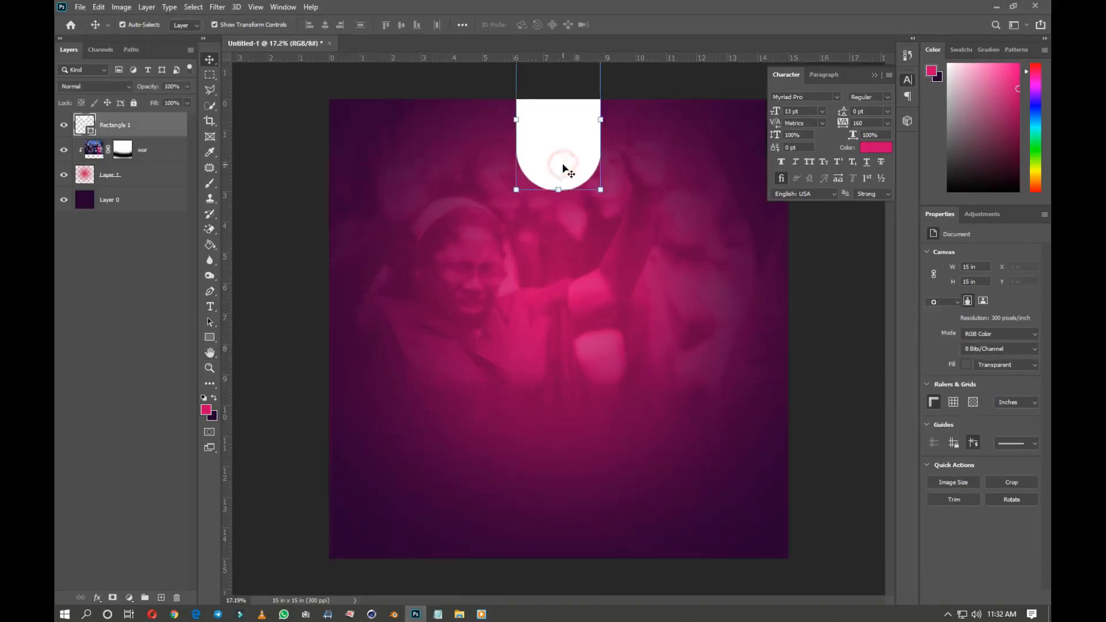
key(ctrl+minus)
key(ctrl+minus)
click(614, 139)
key(ctrl+0)
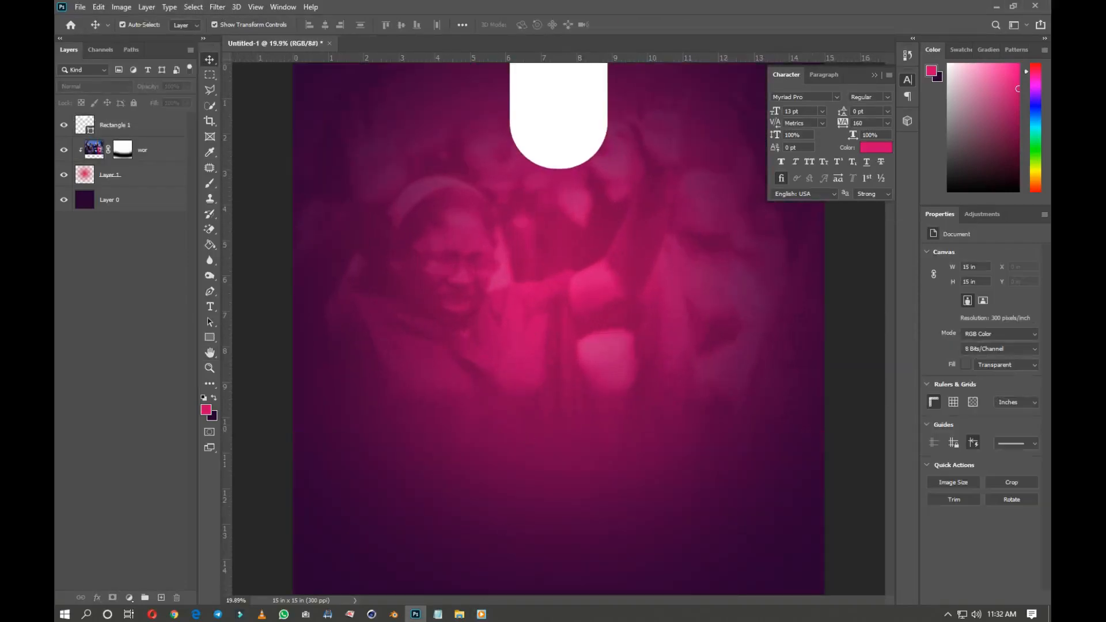
Place the church logo image in the document and move it onto the white rounded tab
mouse_move(469, 611)
click(533, 522)
drag(497, 222, 554, 108)
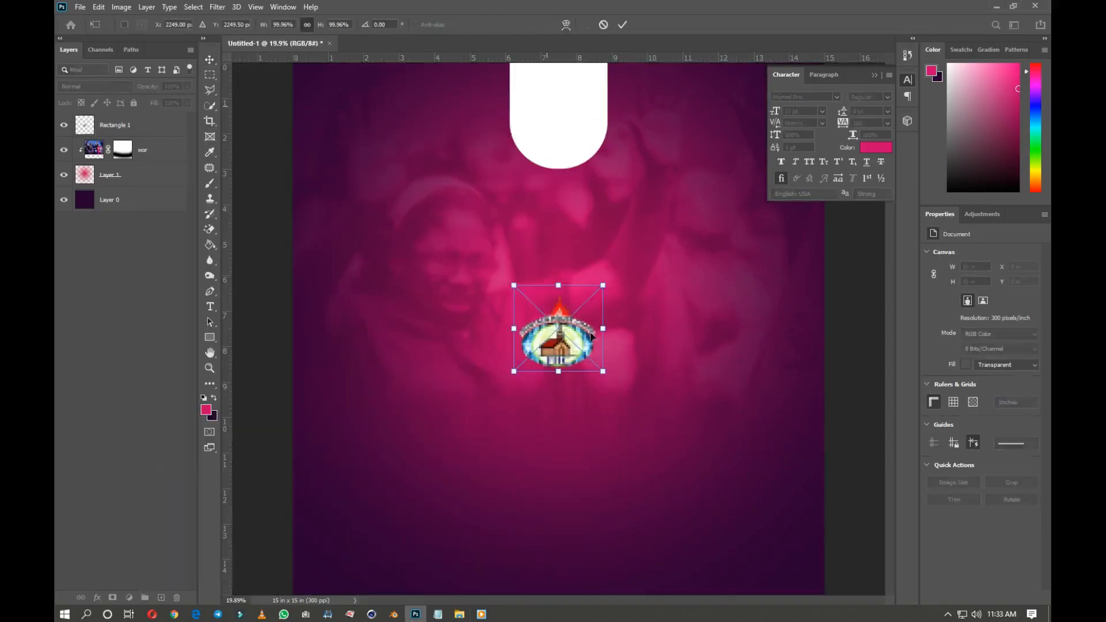
drag(569, 334, 565, 109)
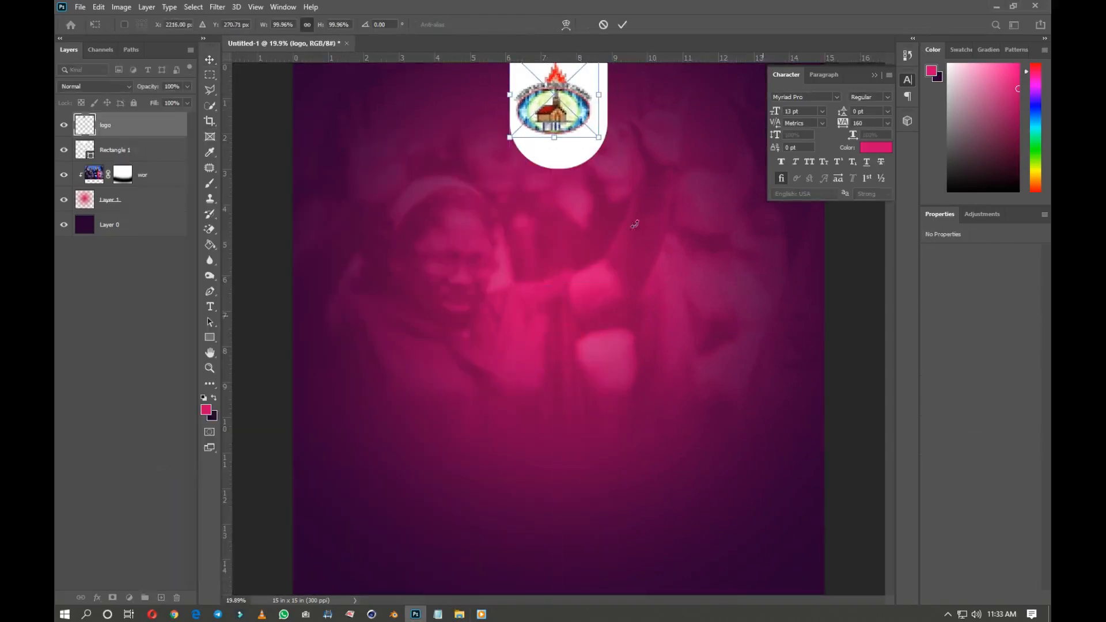
Centre the logo horizontally in the lower part of the white tab and commit the placement
key(ctrl+minus)
drag(591, 201, 594, 205)
scroll(554, 124, up, 4)
drag(555, 123, 568, 150)
scroll(562, 139, down, 2)
key(Return)
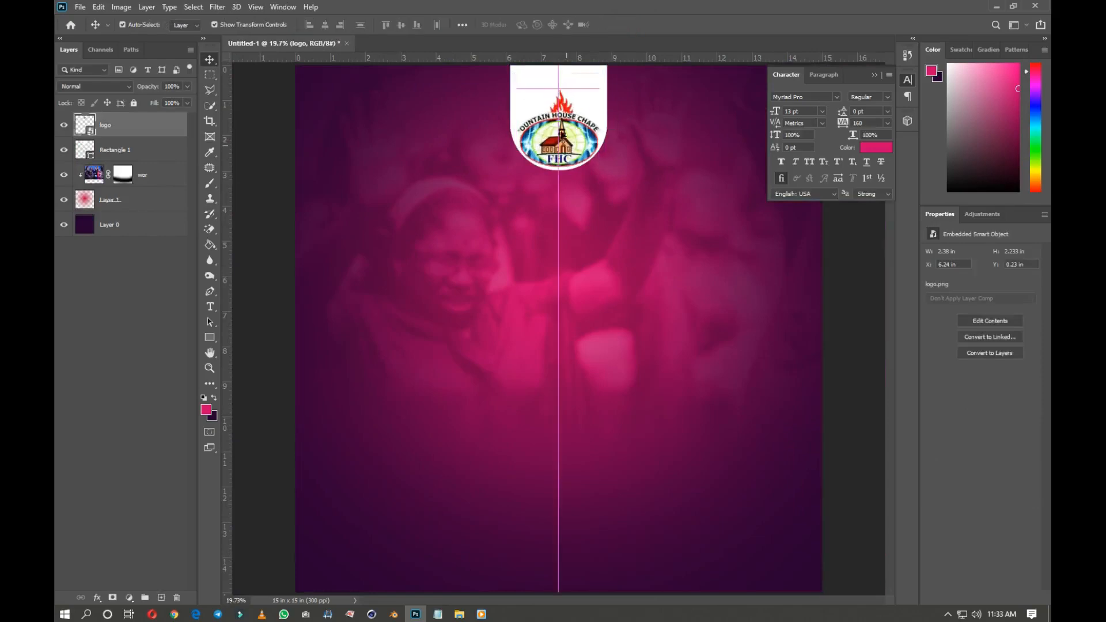
scroll(563, 129, down, 2)
click(585, 93)
scroll(576, 151, up, 1)
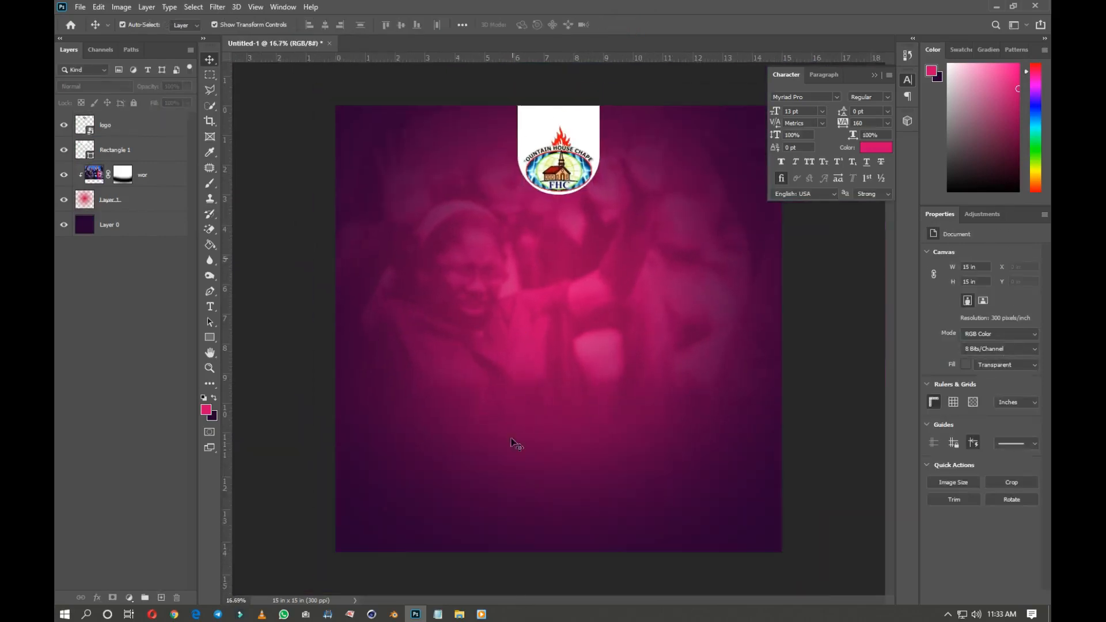
Copy the line "fountain house chapel" from the Notepad document and add it as a text layer below the logo in Photoshop
click(440, 616)
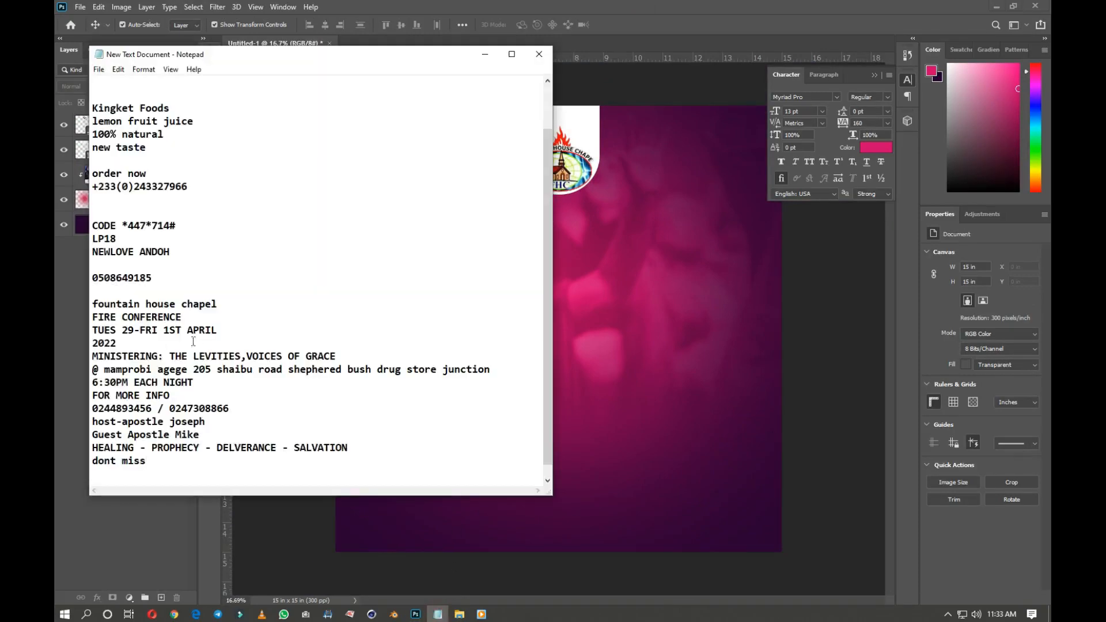
triple_click(231, 307)
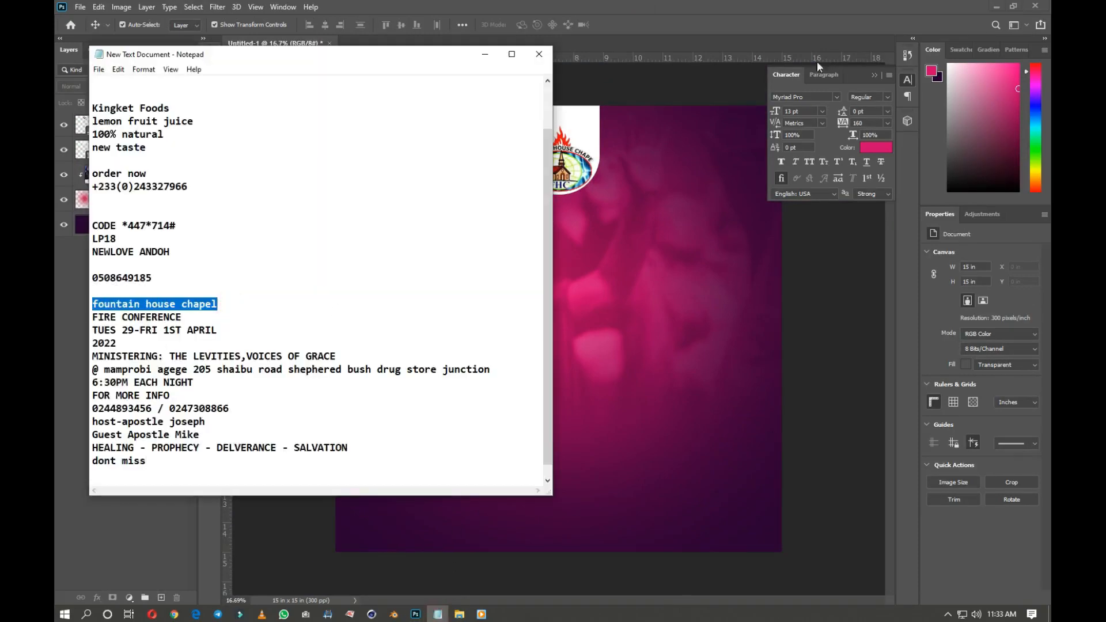
click(731, 31)
key(t)
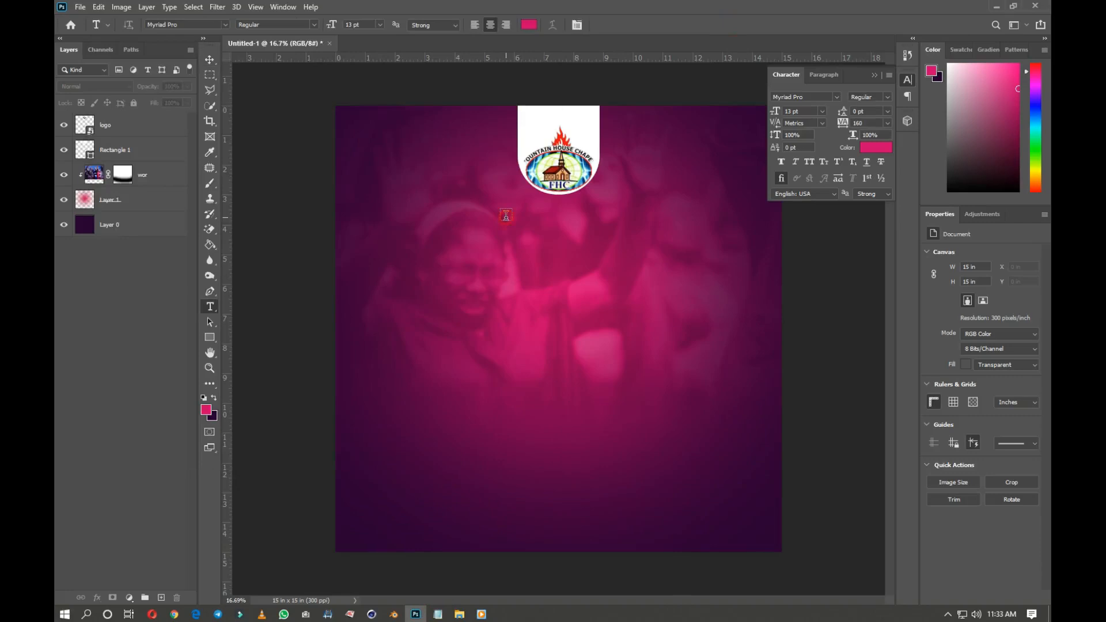
click(506, 215)
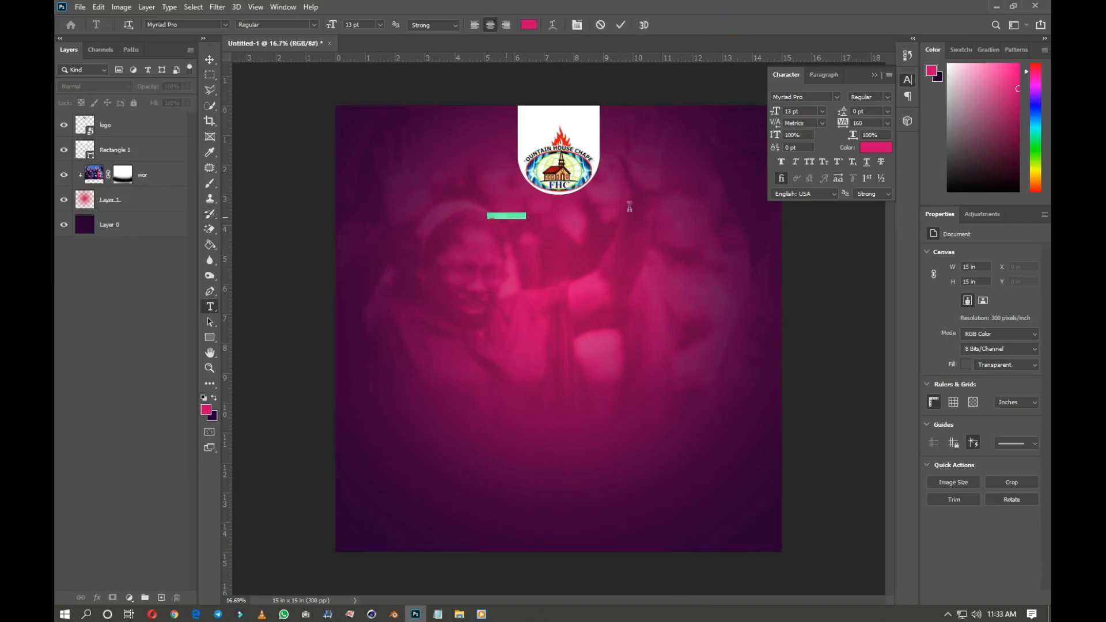
click(621, 25)
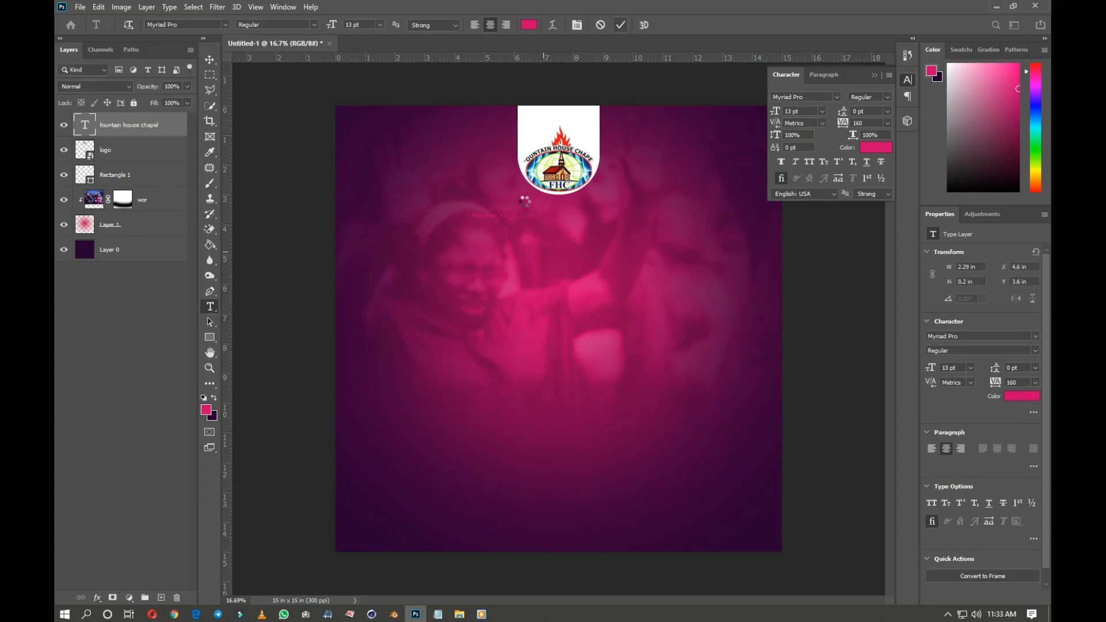
Scale the chapel name text up to about 32.8 pt and commit the transform
key(v)
scroll(533, 209, up, 1)
drag(628, 197, 706, 192)
click(643, 23)
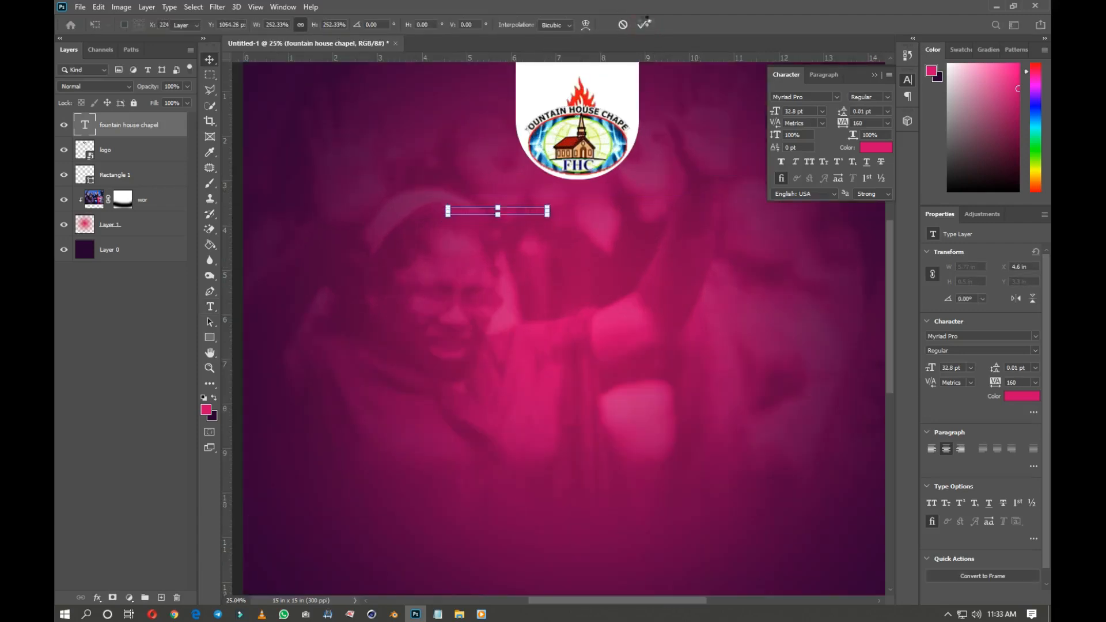
Colour the chapel name white (ffffff) and set it in all caps with tracking 0
click(859, 147)
click(609, 75)
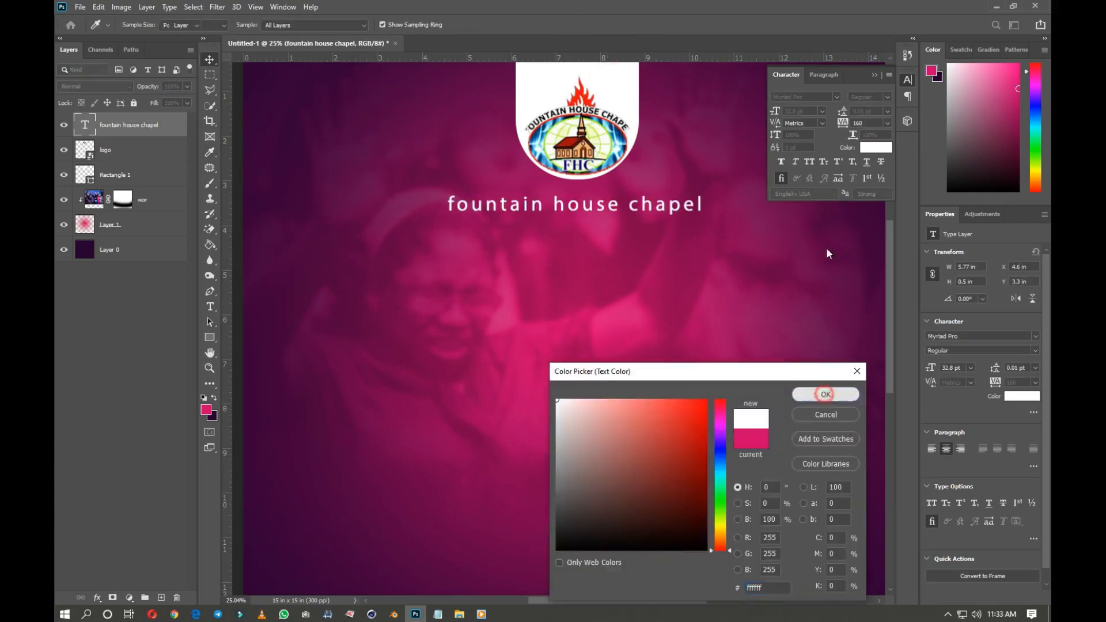
click(825, 394)
text(0)
key(Return)
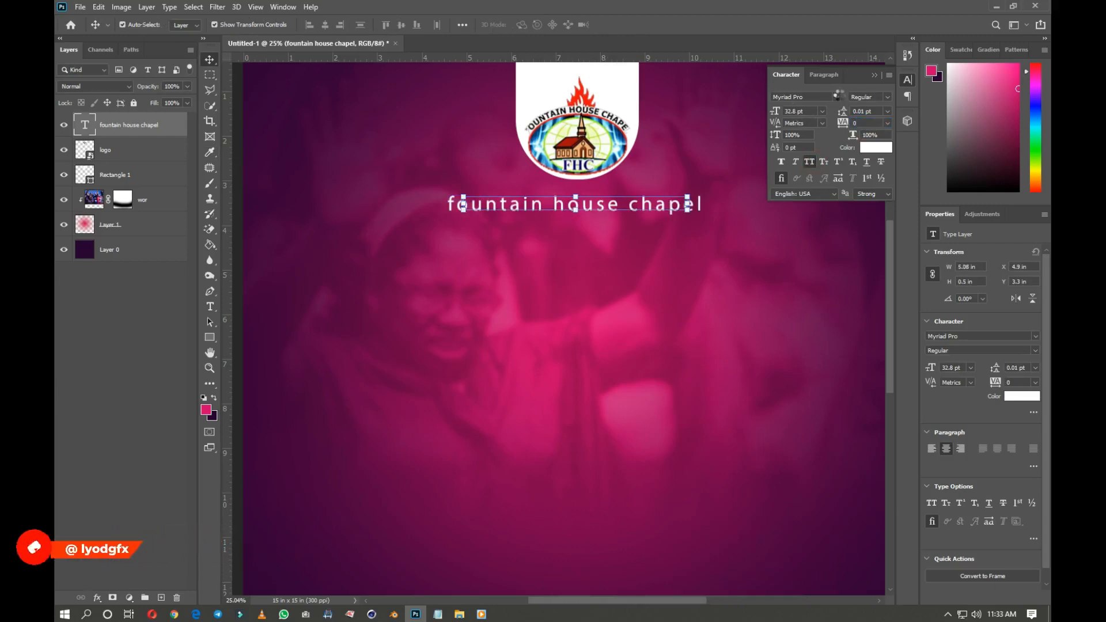
Change the chapel name's font to Montserrat Bold, using the favourite fonts filter
click(839, 94)
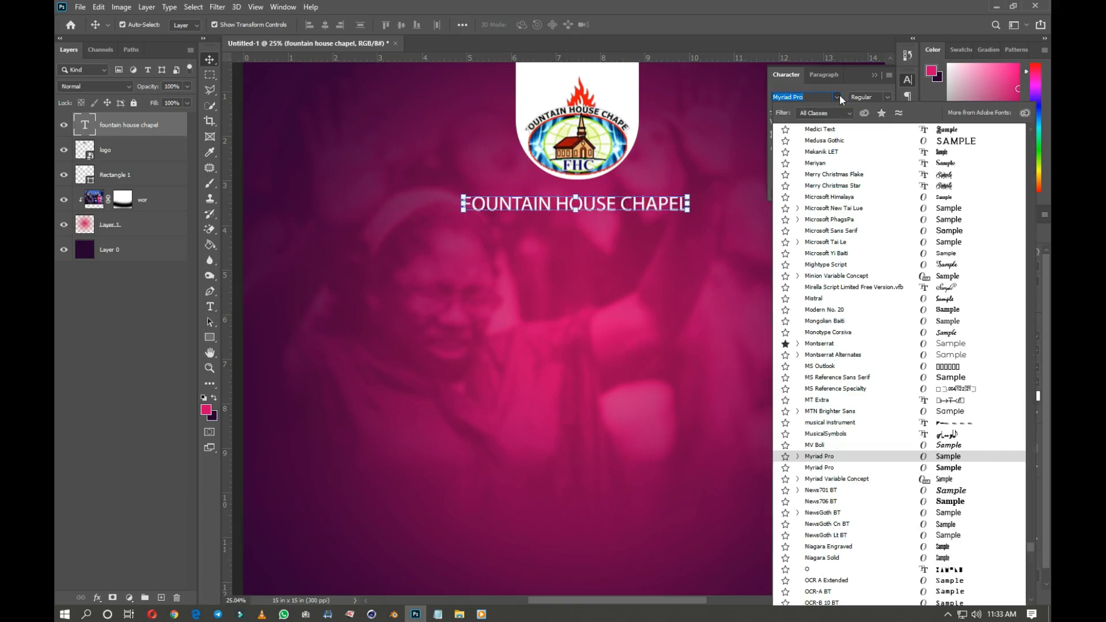
click(877, 114)
key(Down)
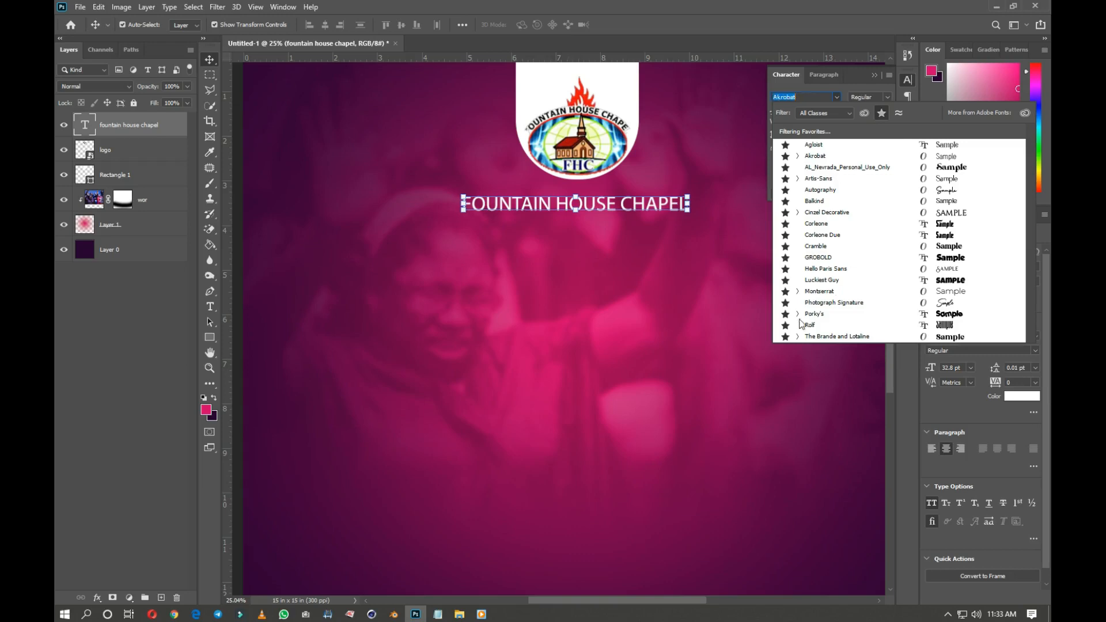
click(820, 292)
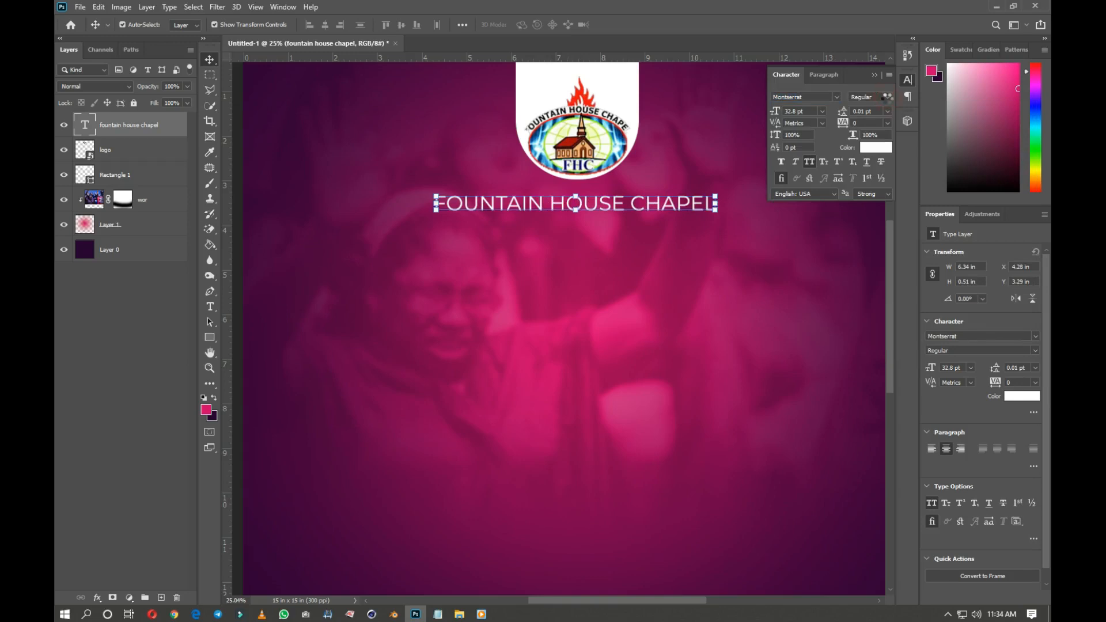
click(888, 103)
click(864, 219)
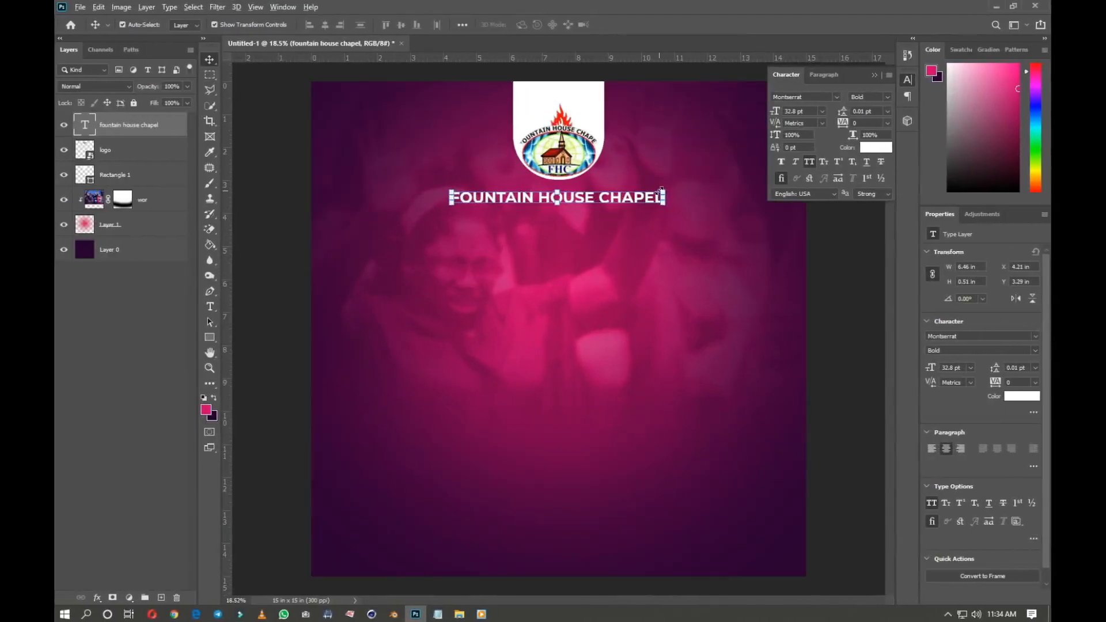
Enlarge the chapel name to about 39.37 pt and move it just beneath the logo tab
drag(661, 191, 685, 188)
click(641, 24)
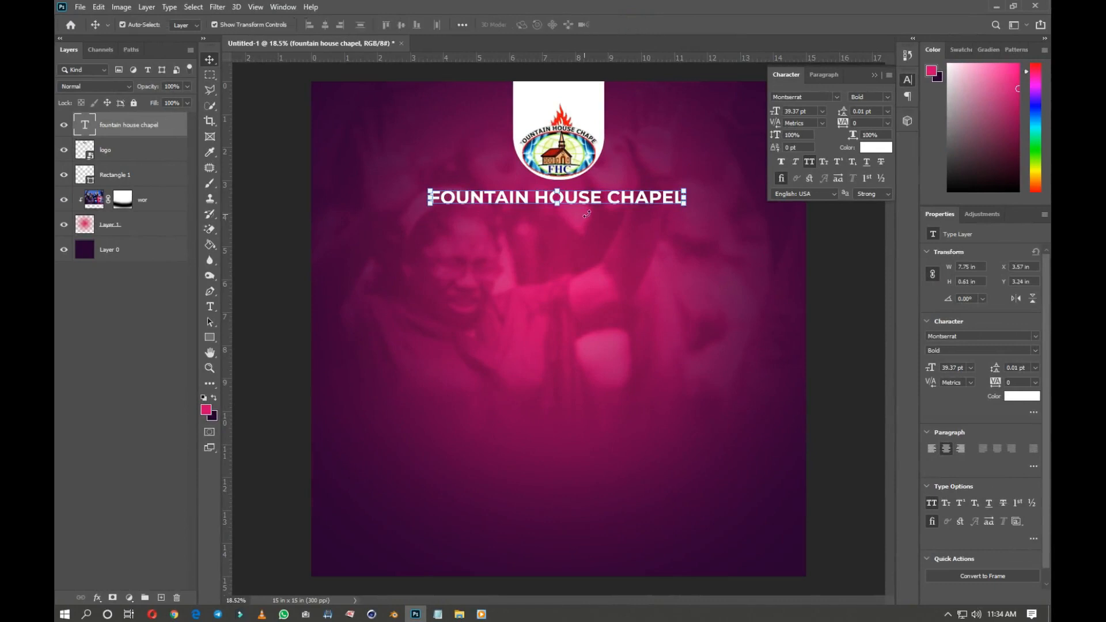
drag(585, 195, 597, 189)
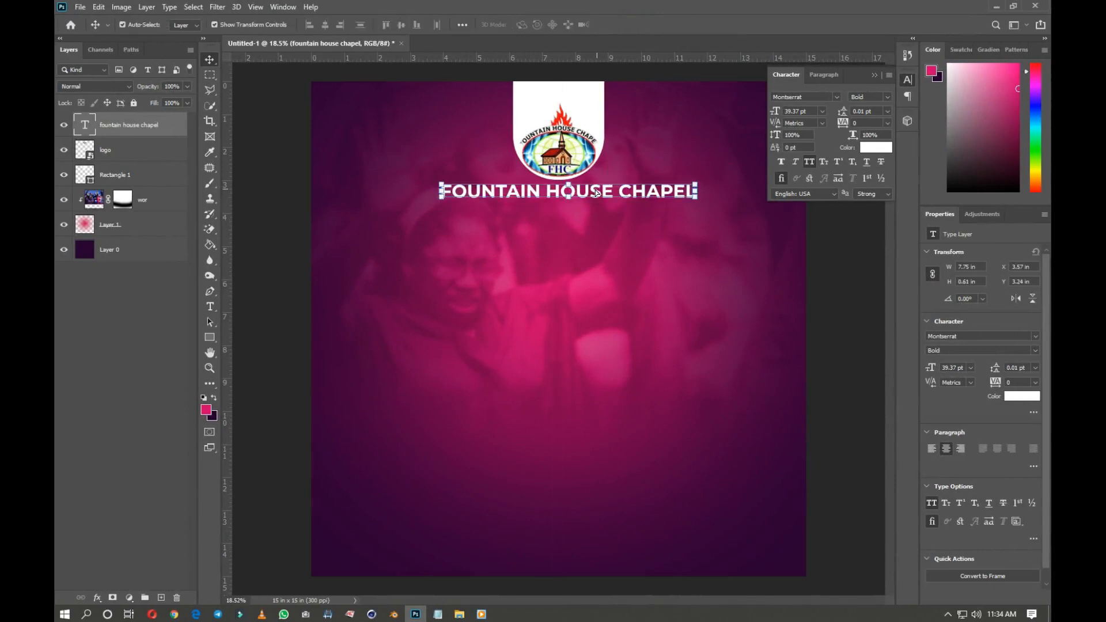
key(ctrl+minus)
click(757, 257)
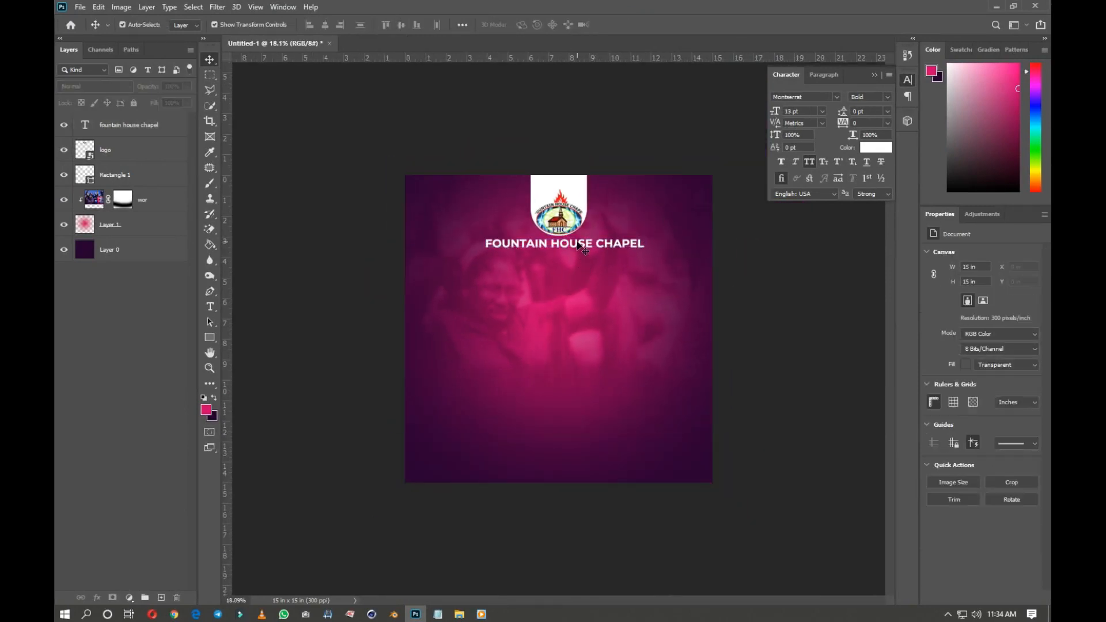
Duplicate the chapel name directly below itself and replace the copy's text with "presents"
key(ctrl+0)
drag(571, 188, 571, 206)
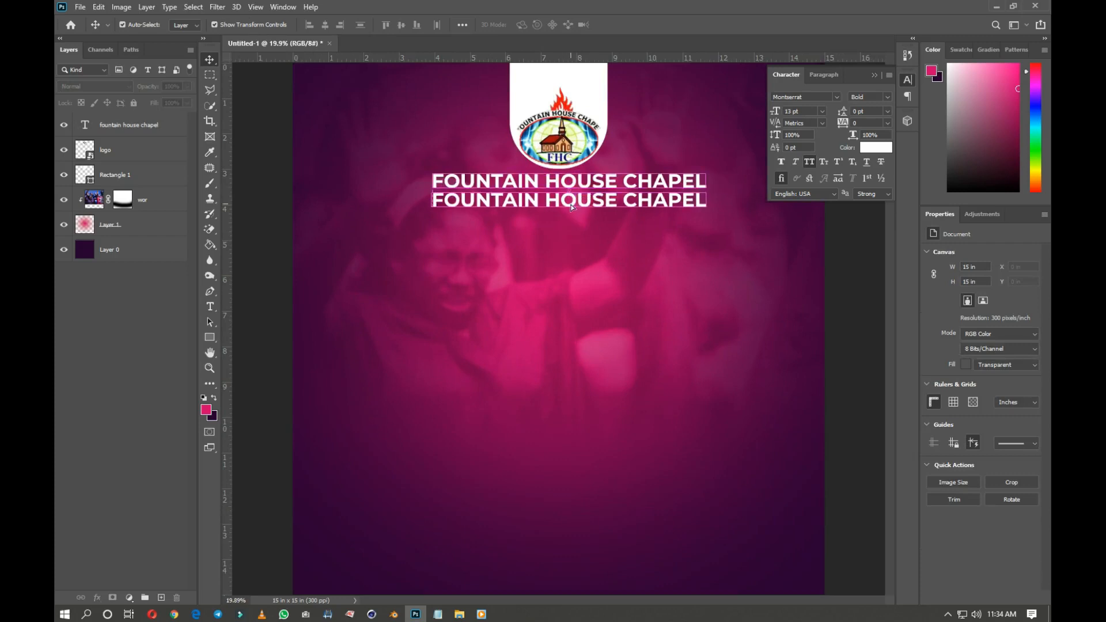
key(t)
click(571, 200)
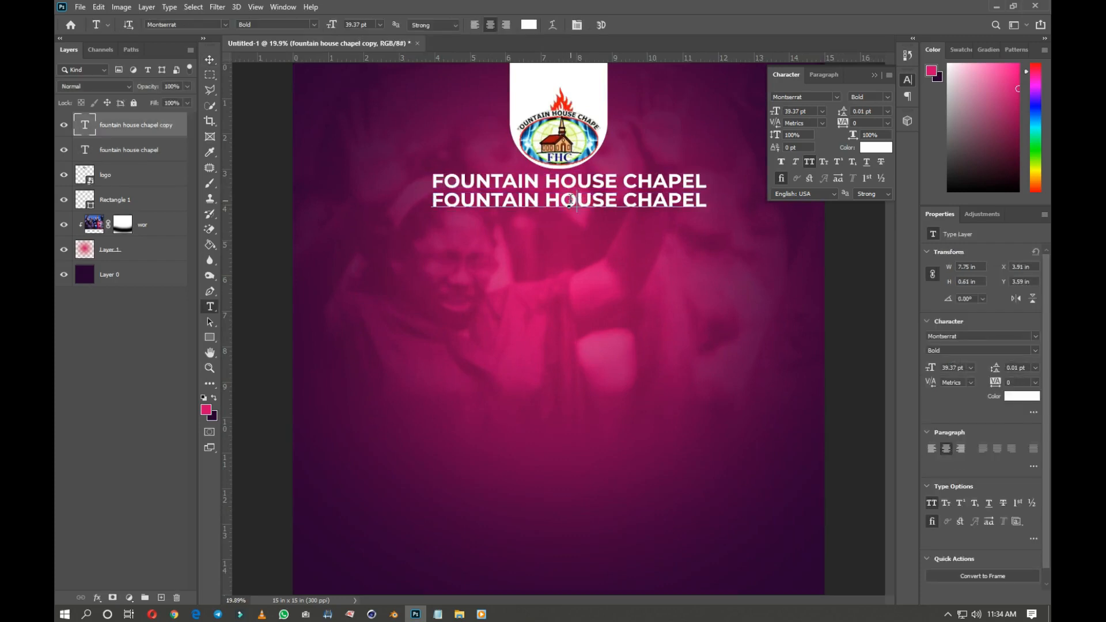
key(ctrl+a)
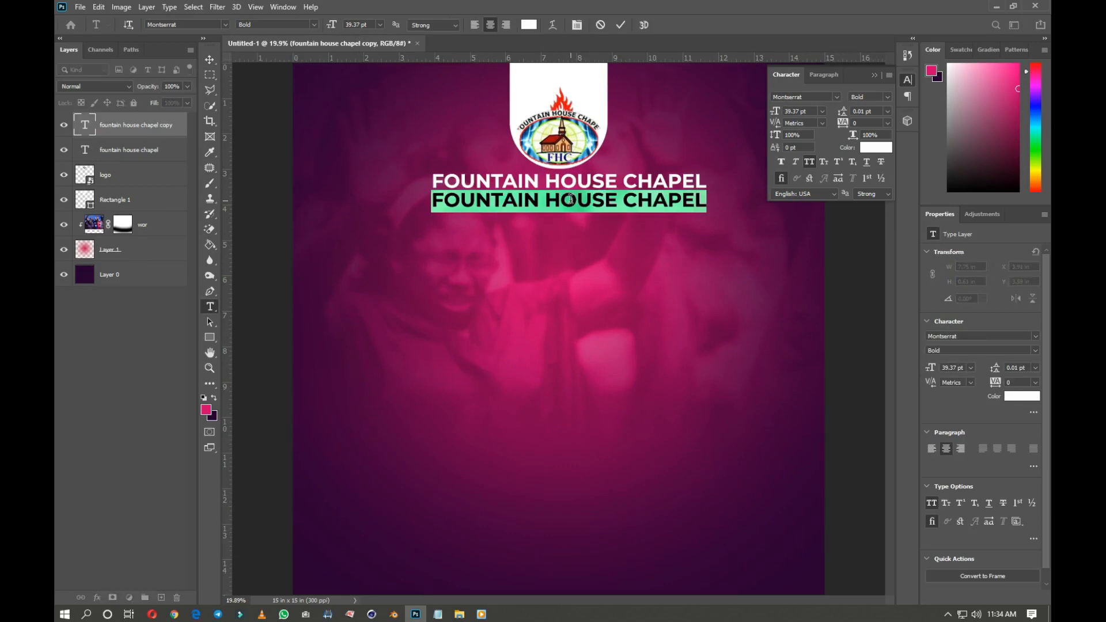
text(presents)
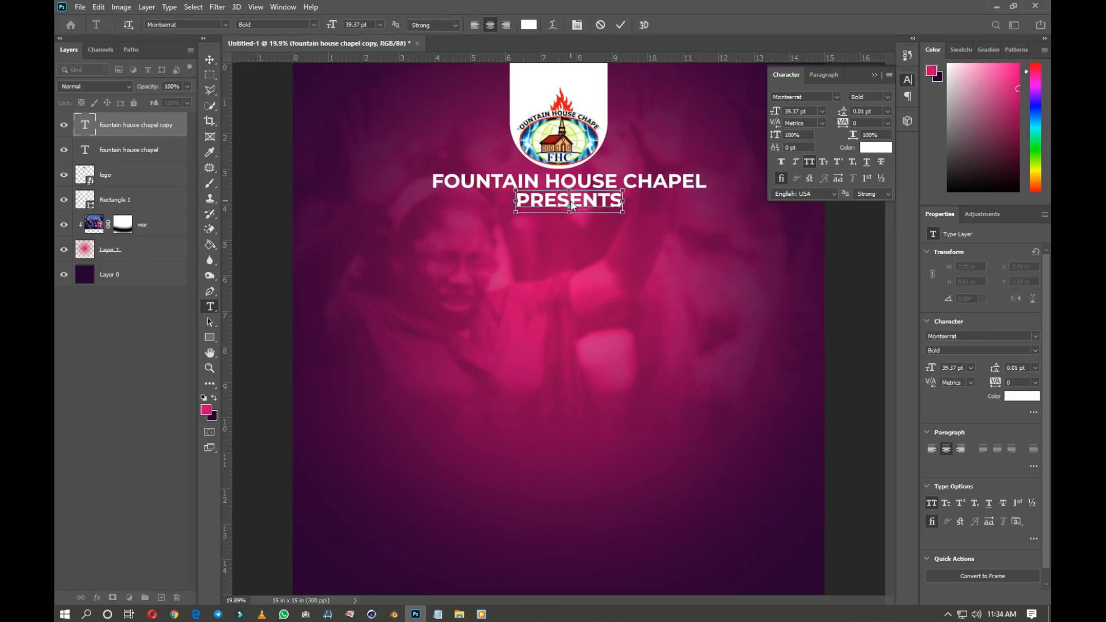
Commit the "presents" line and place the "pictures" image from the FIRE folder onto the flyer's right half
key(ctrl+Return)
key(v)
scroll(580, 256, down, 3)
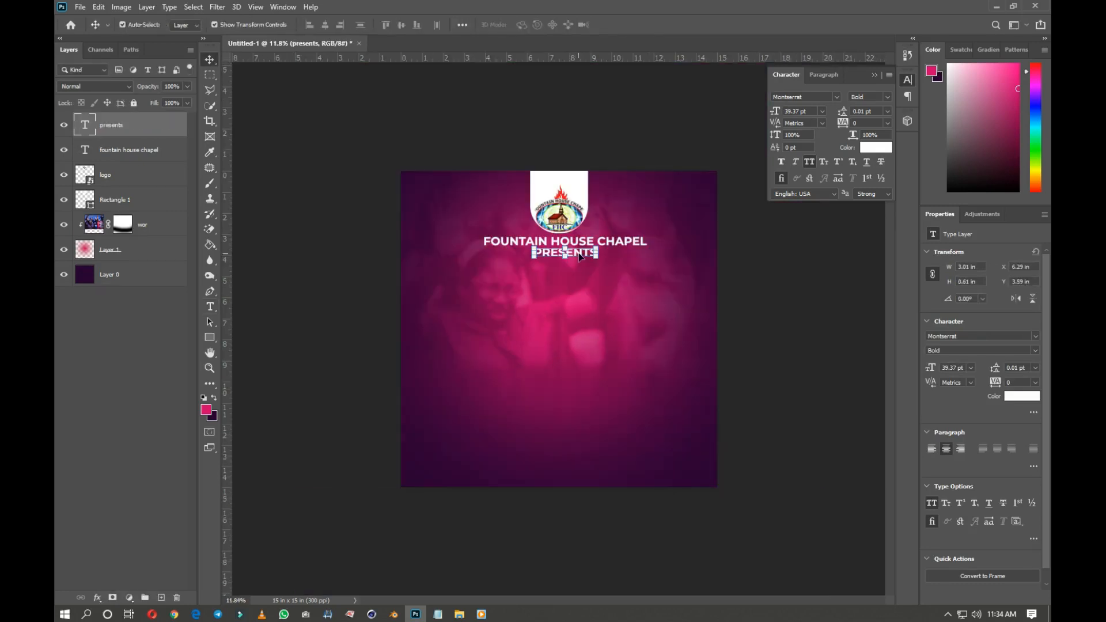
scroll(579, 380, up, 2)
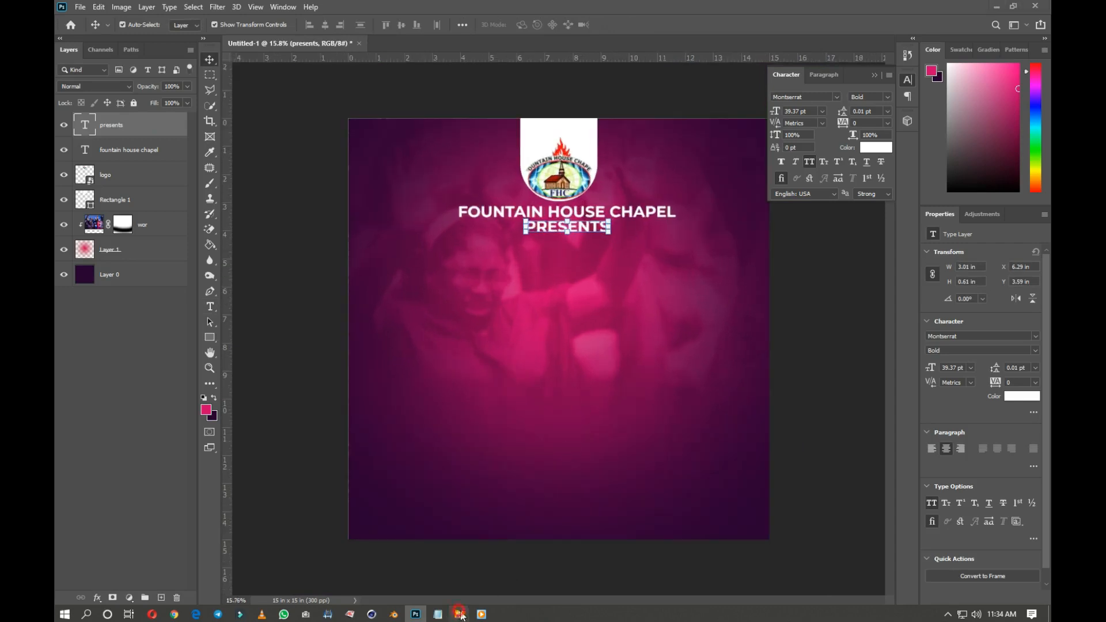
mouse_move(460, 616)
click(519, 558)
drag(567, 218, 667, 349)
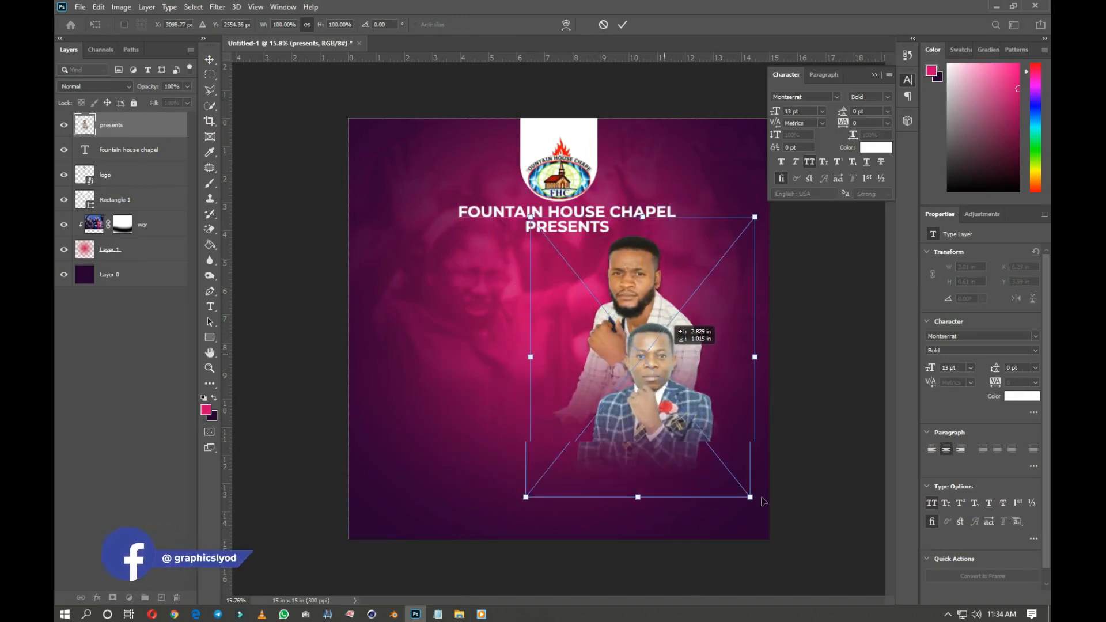
Scale the placed portraits to about 115.61% and position them along the flyer's right side below the heading
drag(766, 504, 798, 545)
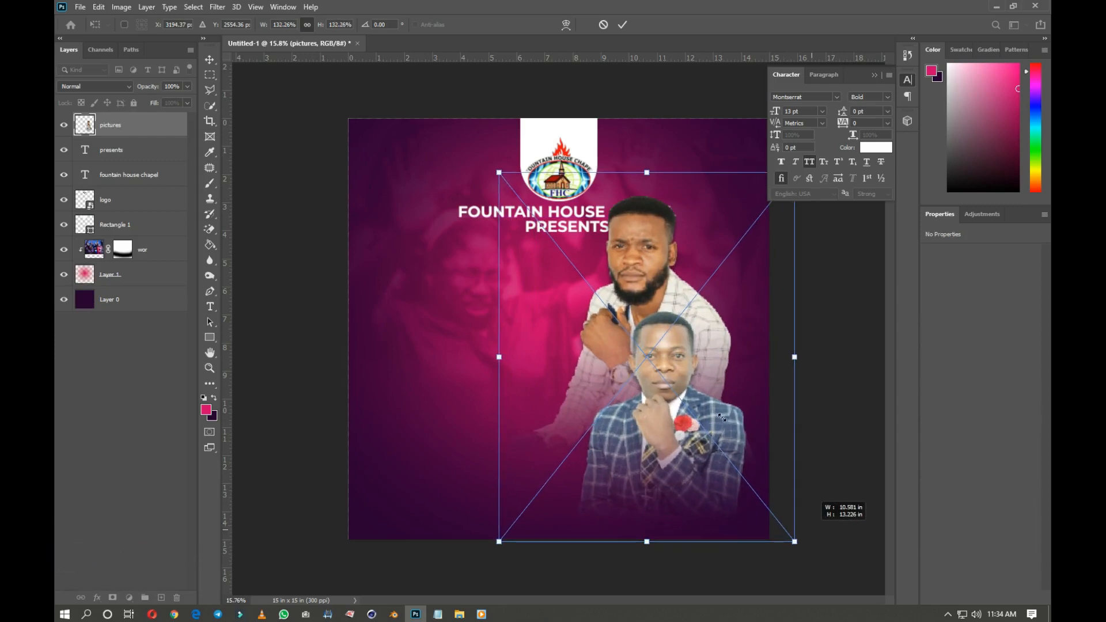
drag(693, 403, 706, 397)
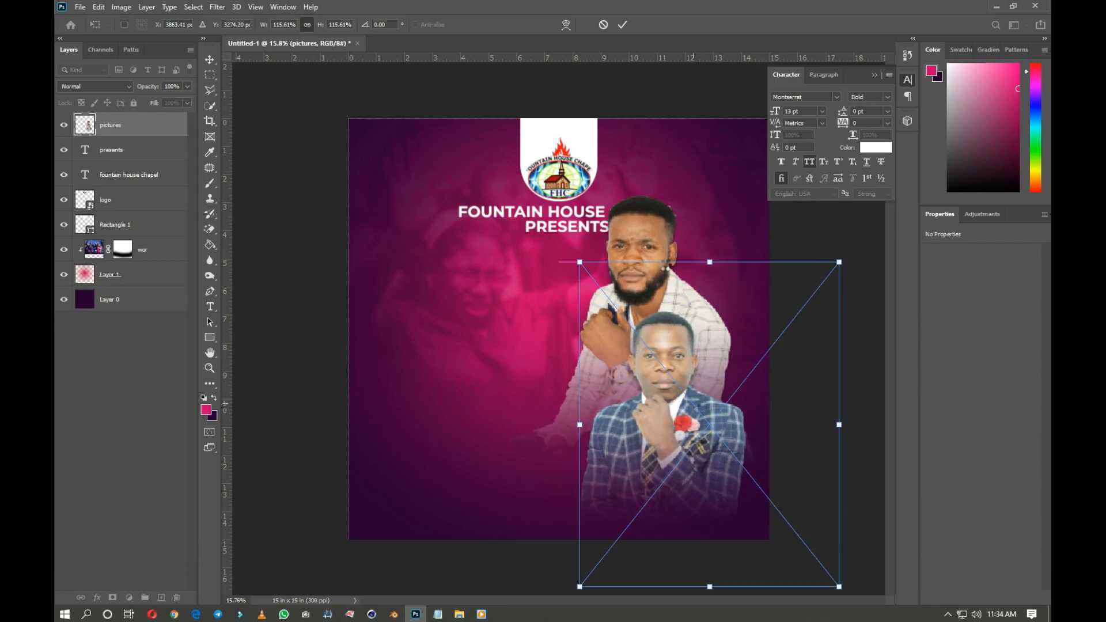
scroll(662, 265, down, 3)
scroll(691, 282, up, 6)
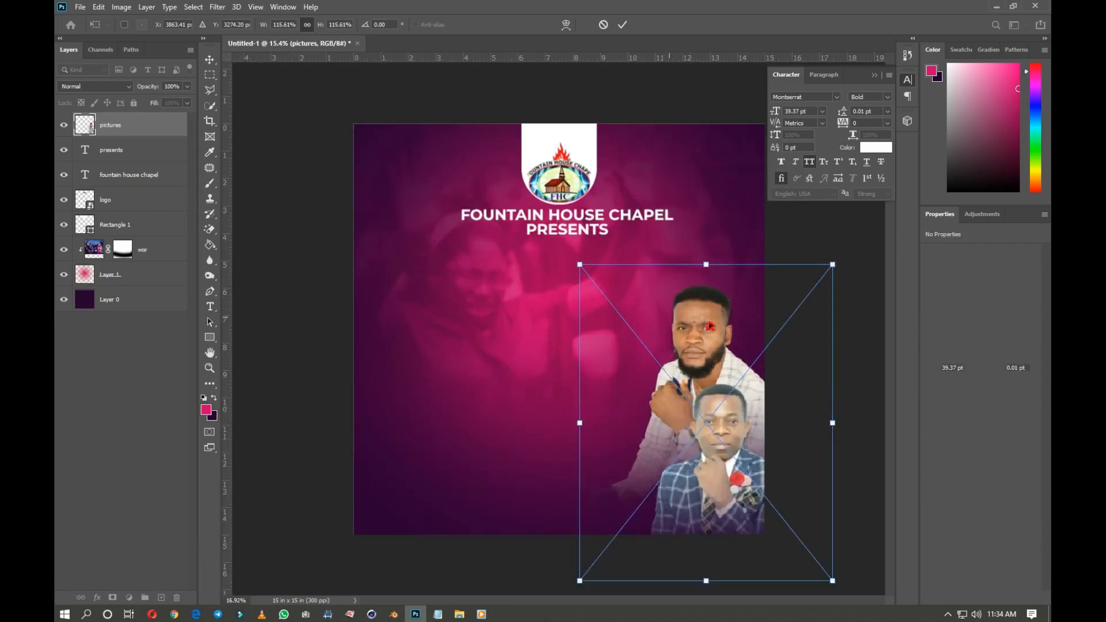
drag(701, 290, 674, 274)
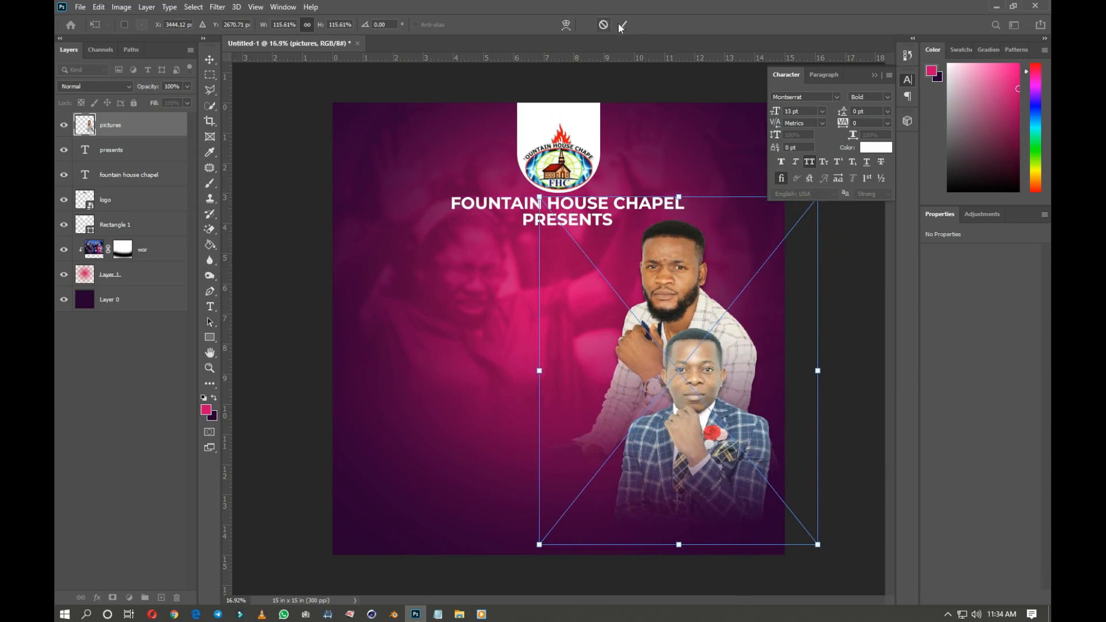
click(844, 318)
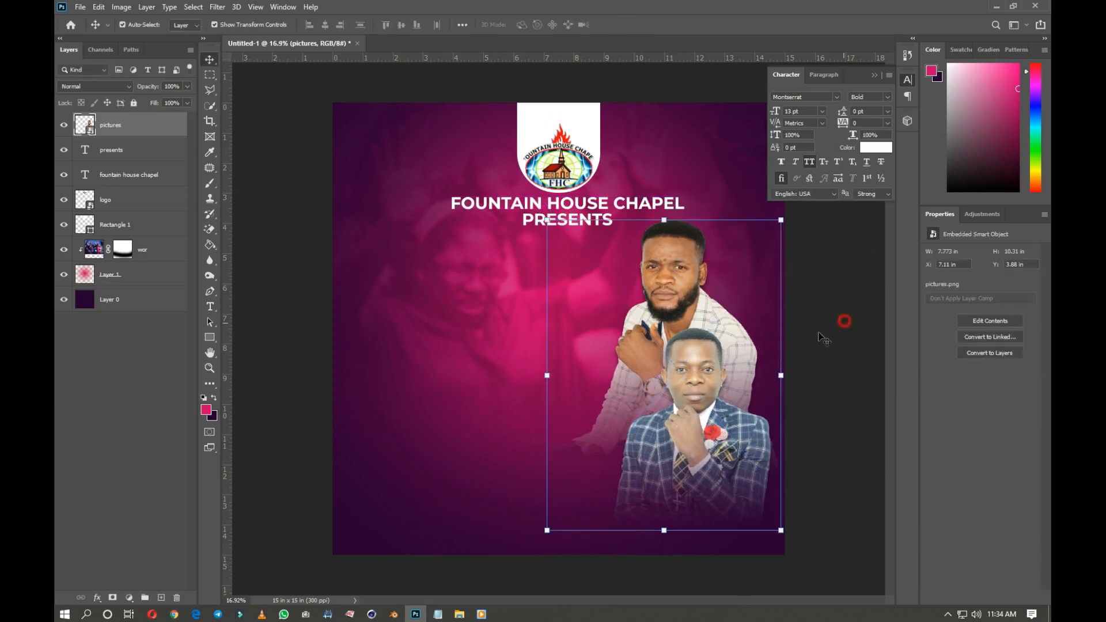
scroll(502, 297, down, 2)
scroll(502, 298, up, 2)
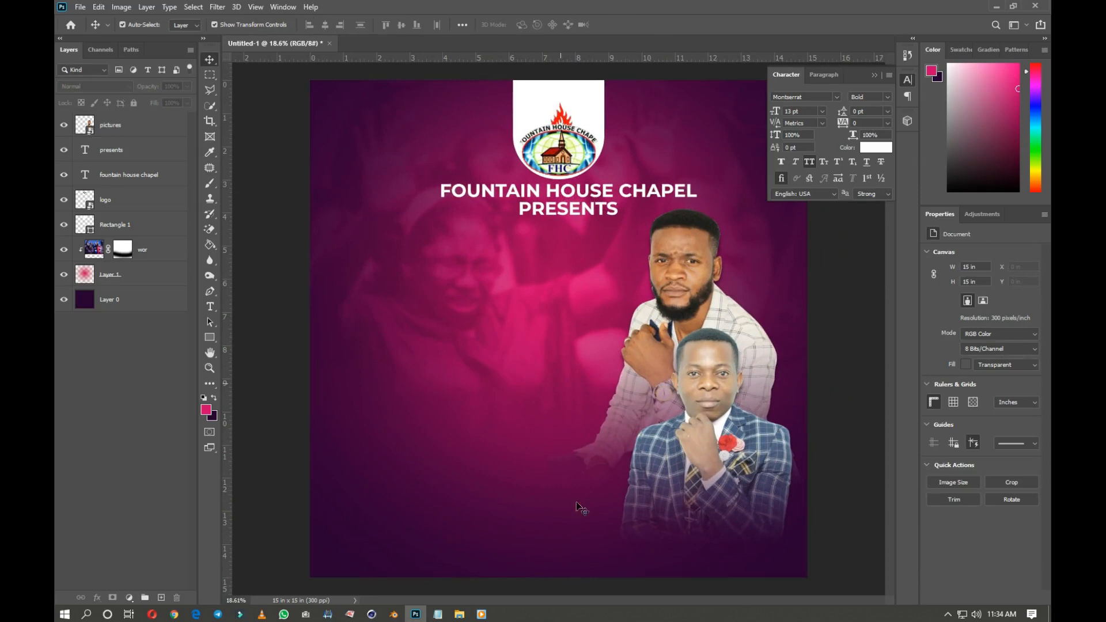
Place the "fire conference" title artwork from the FIRE folder at about 83.80% scale, beside the portraits and below the heading
click(503, 561)
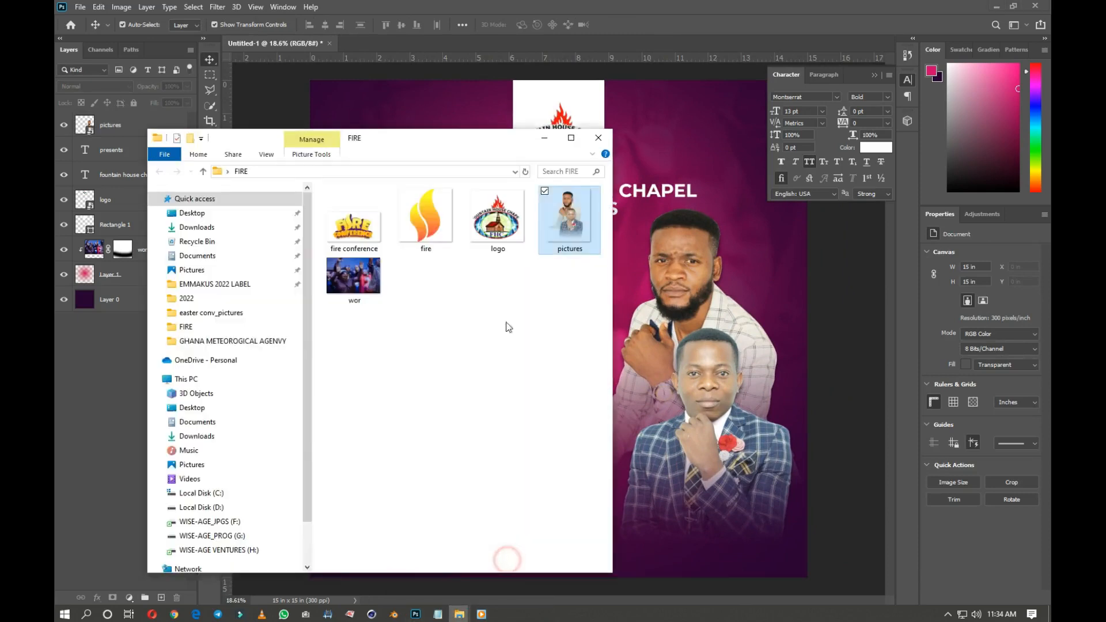
drag(652, 267, 445, 278)
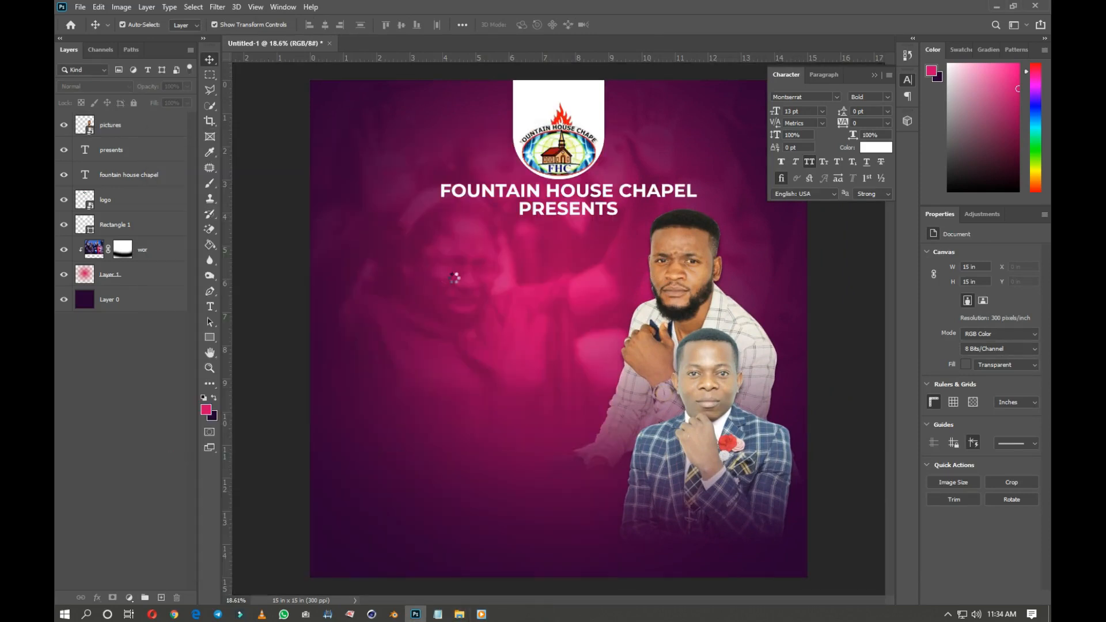
drag(561, 286, 485, 272)
drag(677, 203, 643, 222)
drag(572, 303, 575, 289)
click(622, 25)
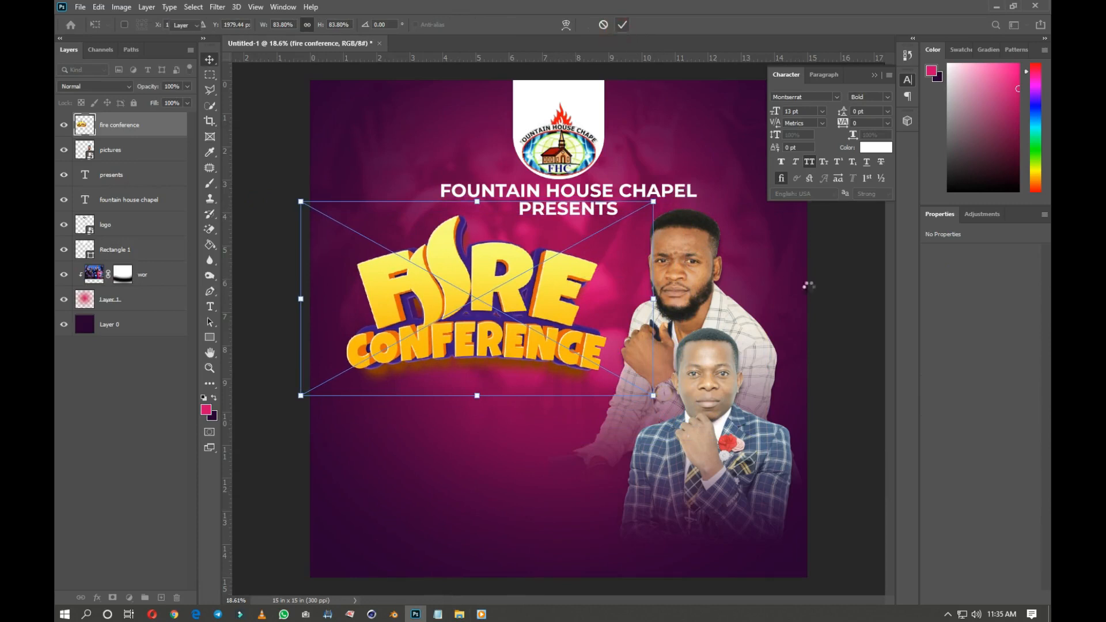
Copy the date line "TUES 29-FRI 1ST APRIL" from the Notepad document and return to Photoshop
click(510, 590)
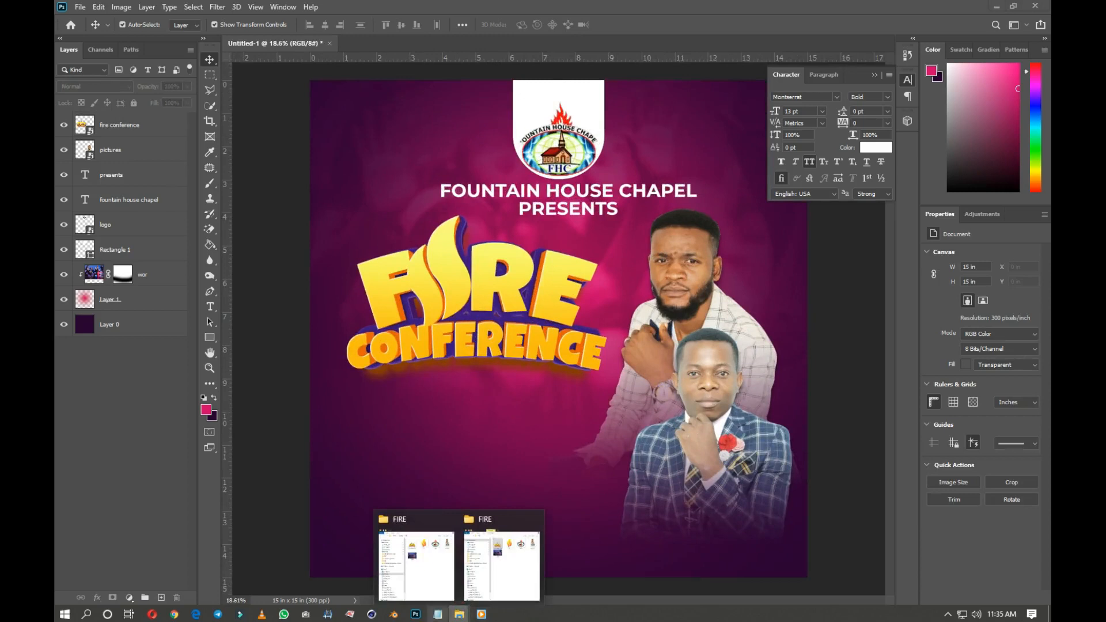
click(438, 614)
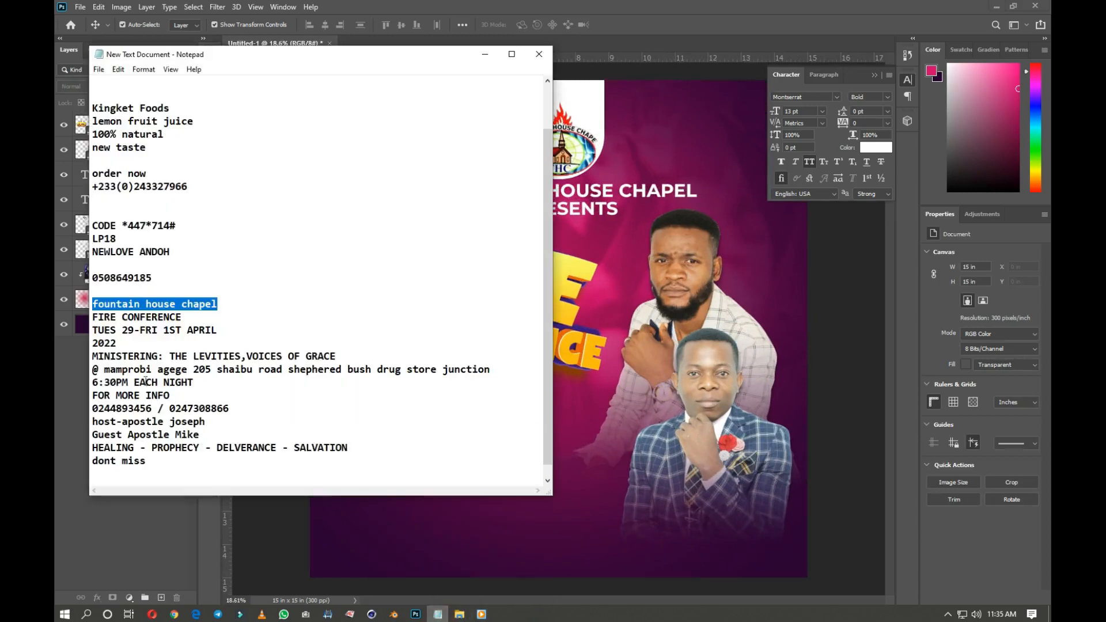
drag(218, 333, 86, 335)
click(769, 323)
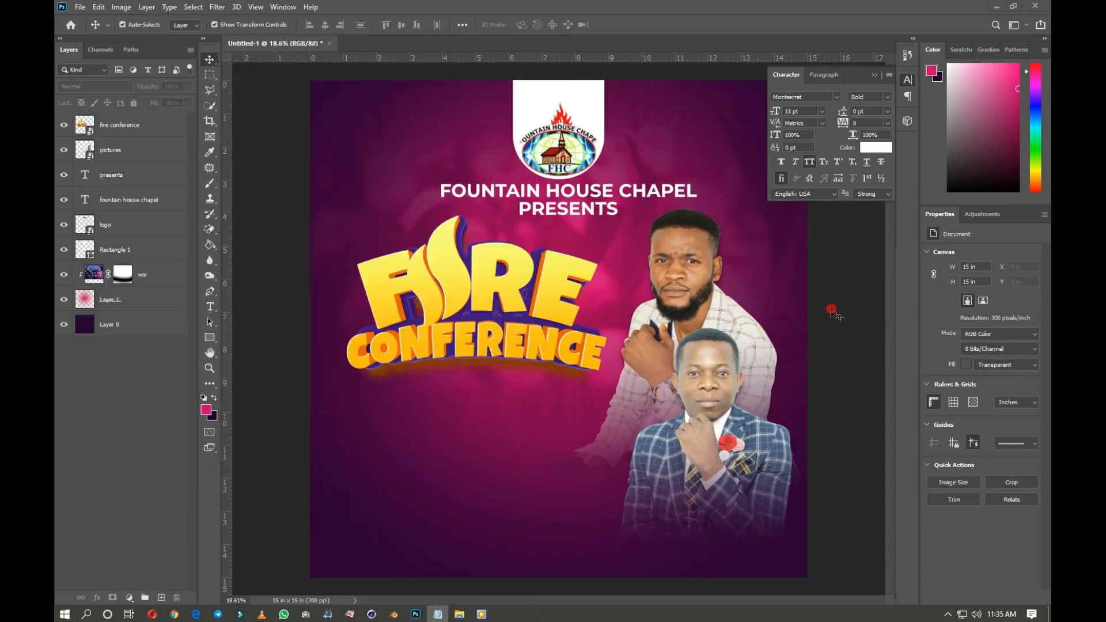
Draw a rectangle of about 5747 × 780 px across the flyer's bottom edge and fill it white
click(208, 338)
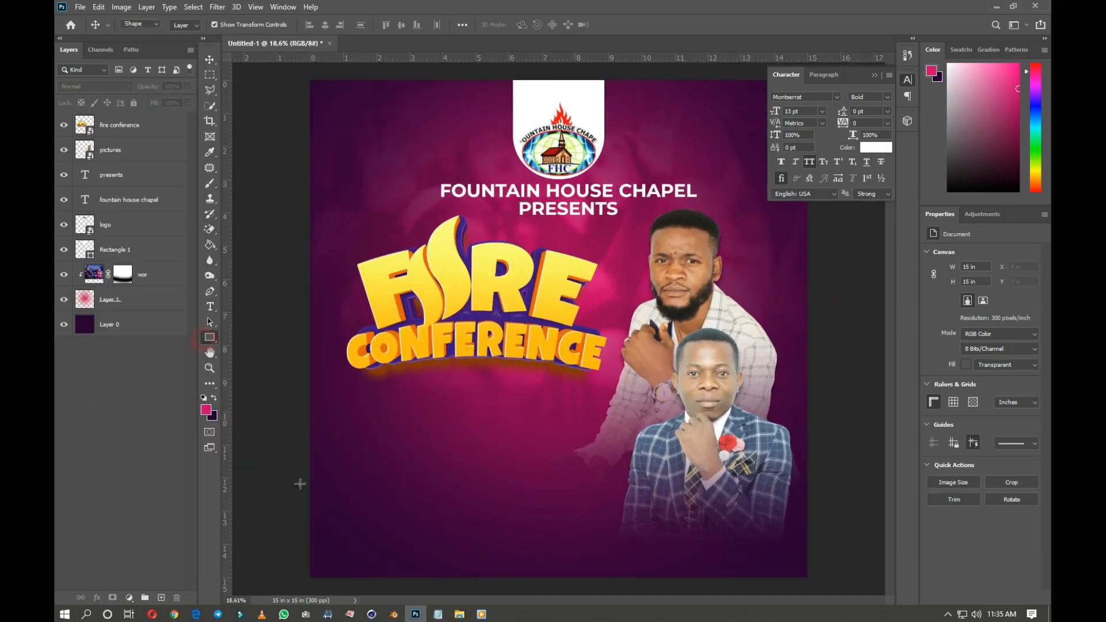
scroll(296, 482, down, 1)
drag(334, 505, 860, 576)
key(v)
click(934, 290)
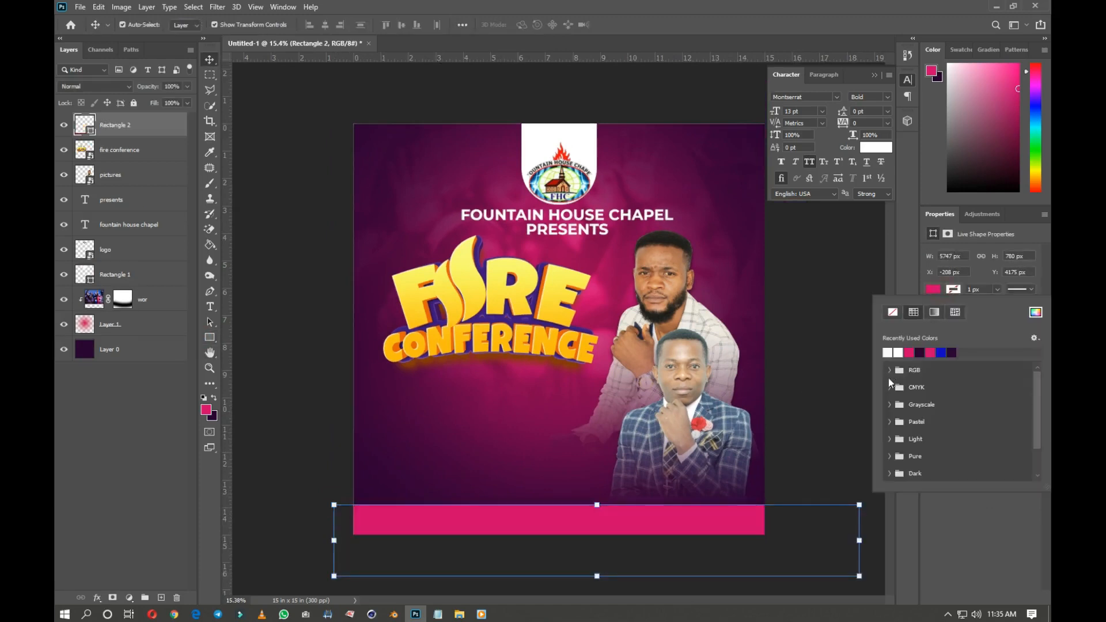
click(893, 351)
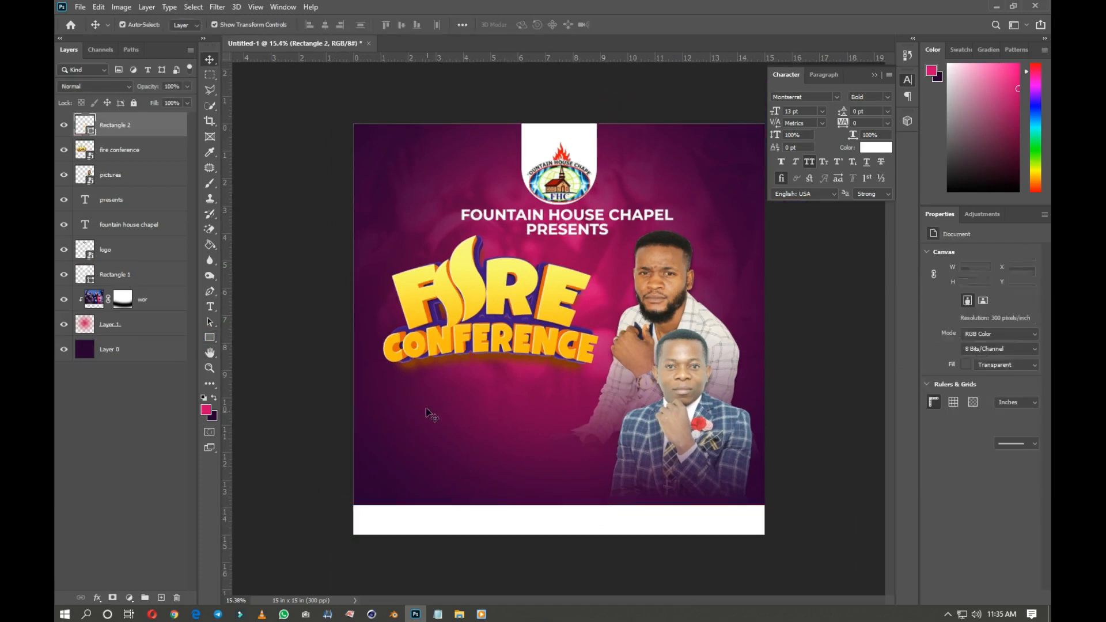
Add the copied date "TUES 29-FRI 1ST APRIL" as a new text layer below the Fire Conference title
scroll(425, 407, up, 1)
scroll(428, 408, up, 1)
drag(887, 340, 888, 357)
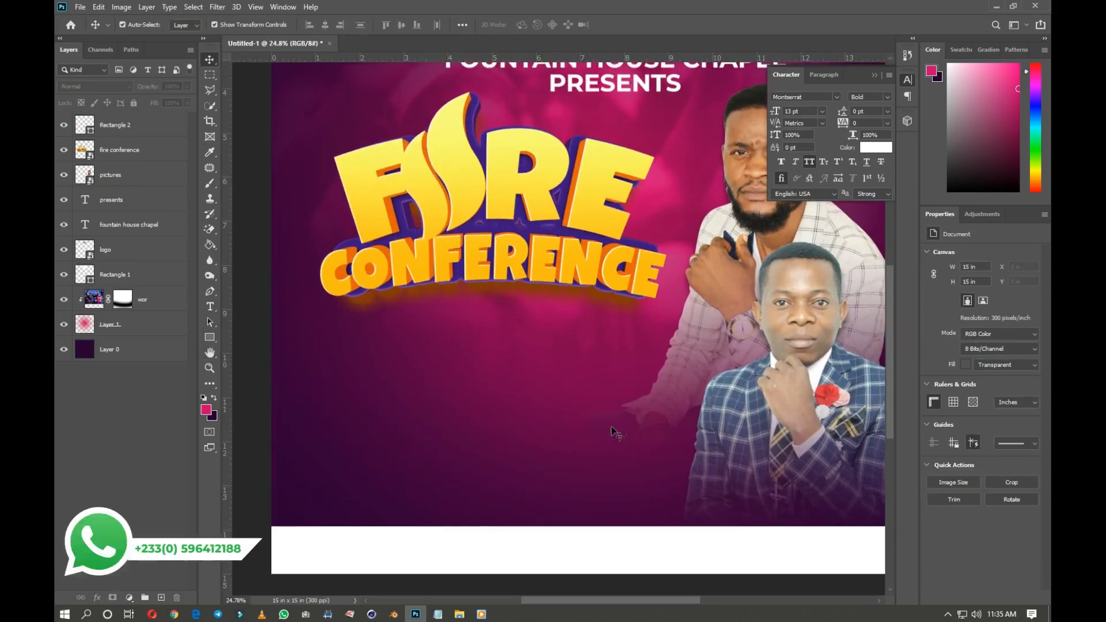
key(t)
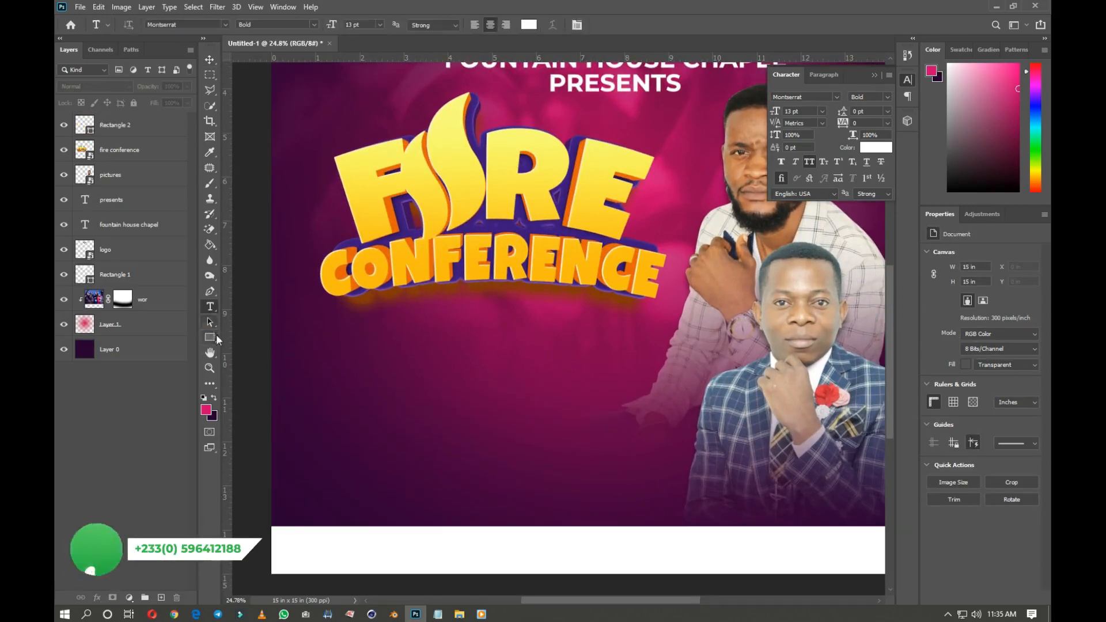
scroll(330, 355, up, 1)
click(331, 353)
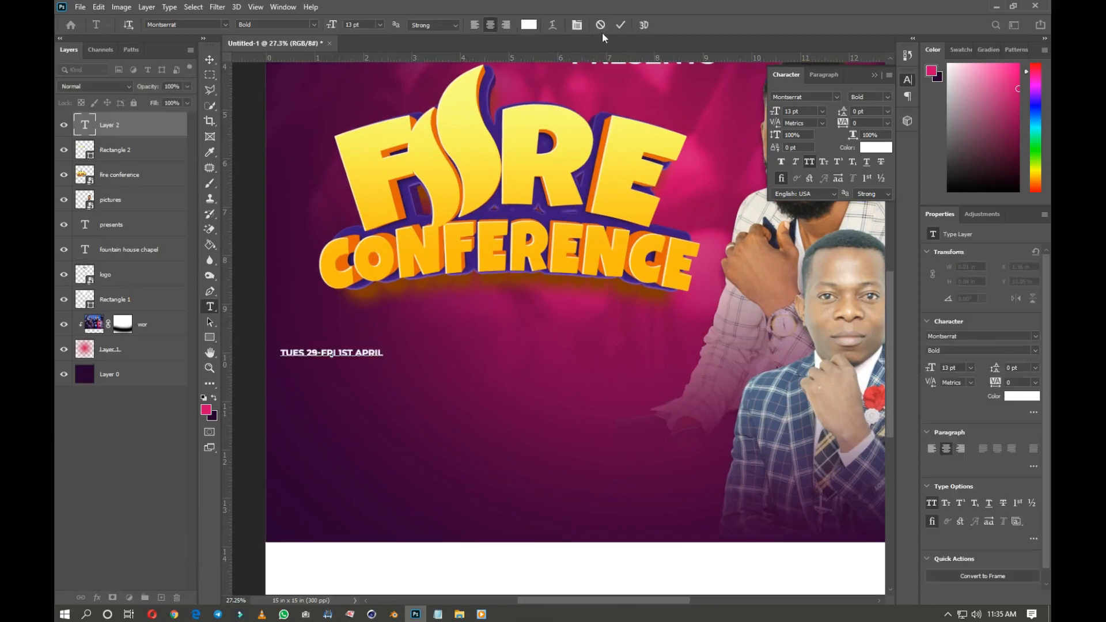
key(ctrl+Return)
key(v)
Enlarge the date text to about 37.53 pt and centre it beneath the Fire Conference title
click(385, 345)
drag(503, 319, 598, 277)
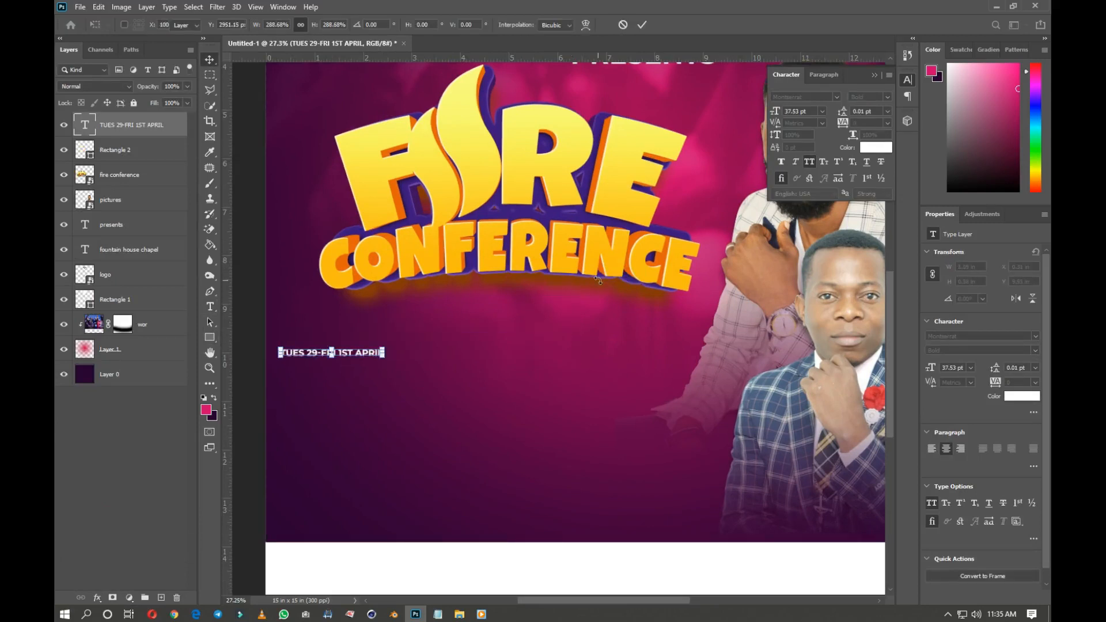
key(Return)
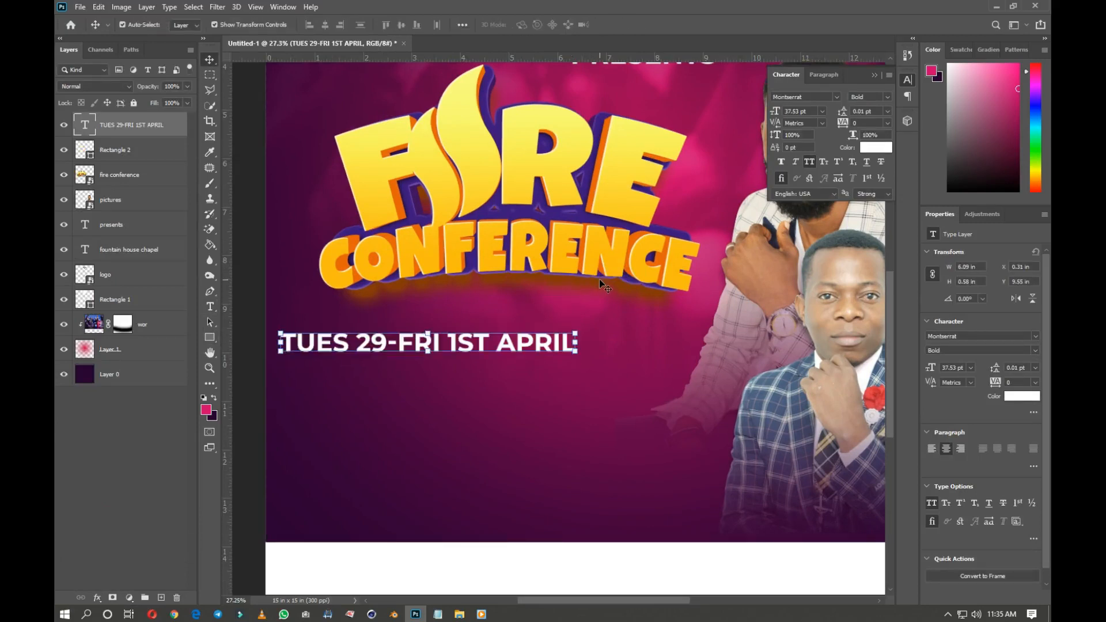
drag(471, 343, 533, 333)
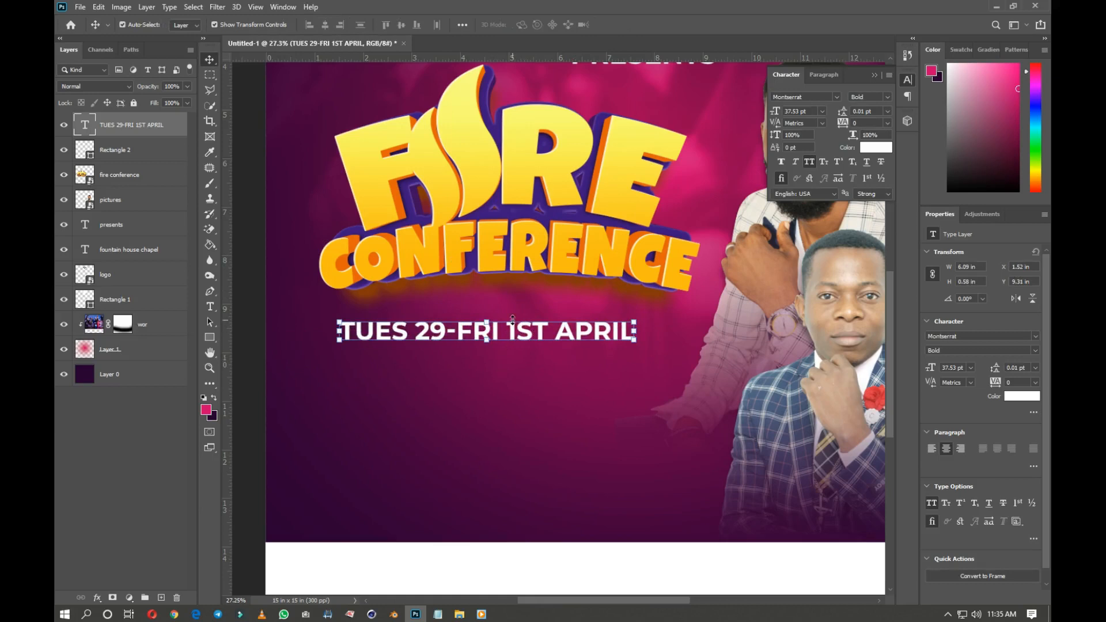
Expand the start date to "TUESDAY 29TH MARCH" and break the rest of the date onto a second line
scroll(513, 319, down, 1)
scroll(403, 321, up, 3)
key(t)
click(393, 321)
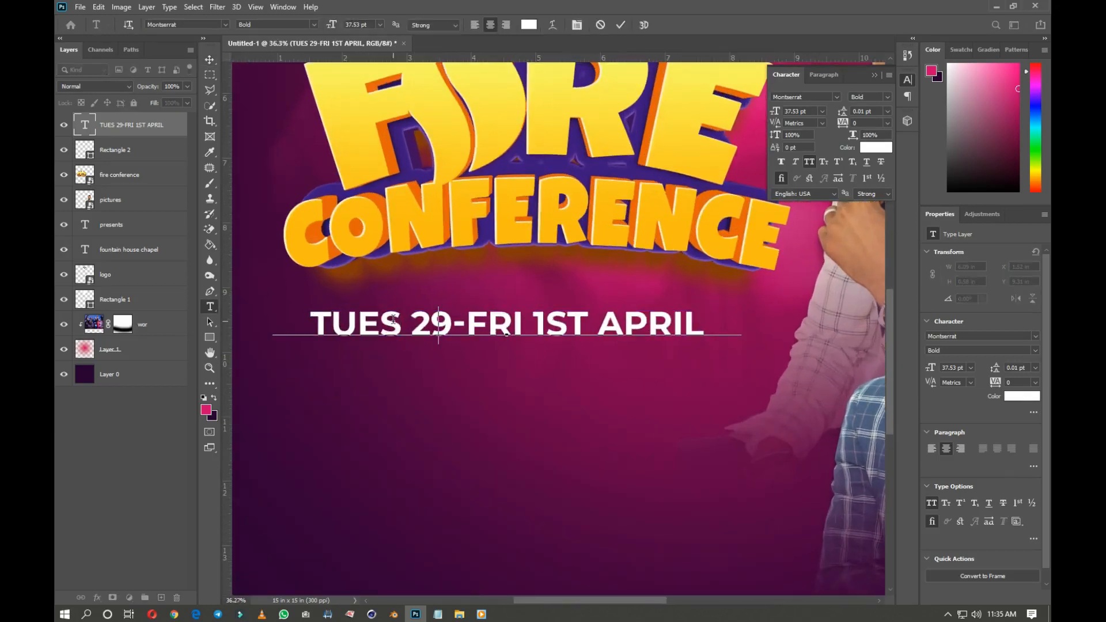
text(DAY)
click(490, 317)
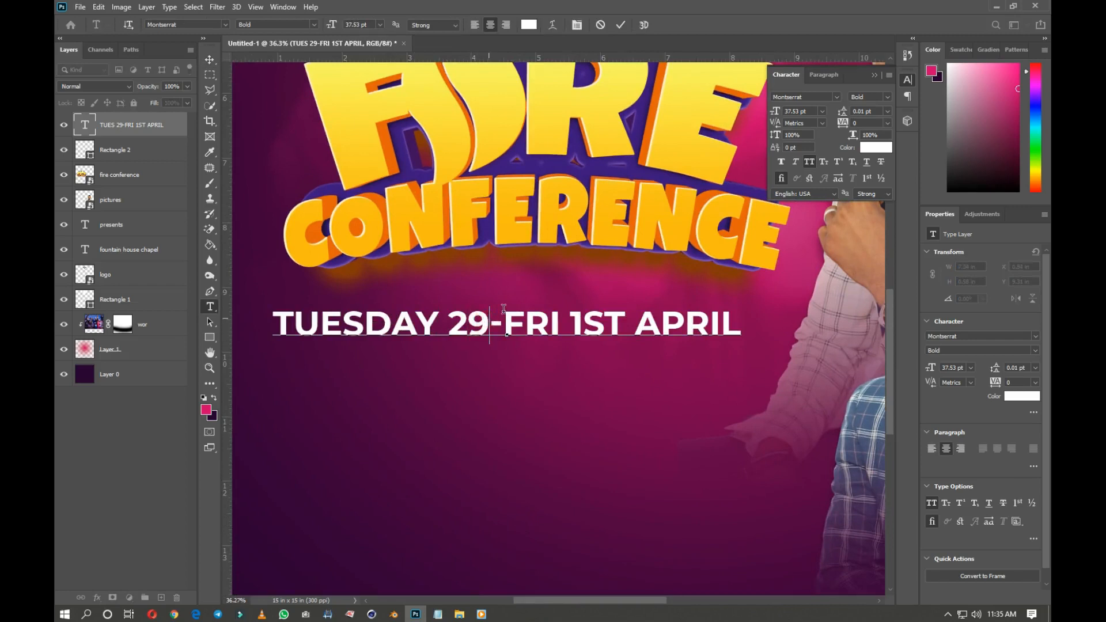
text(TH )
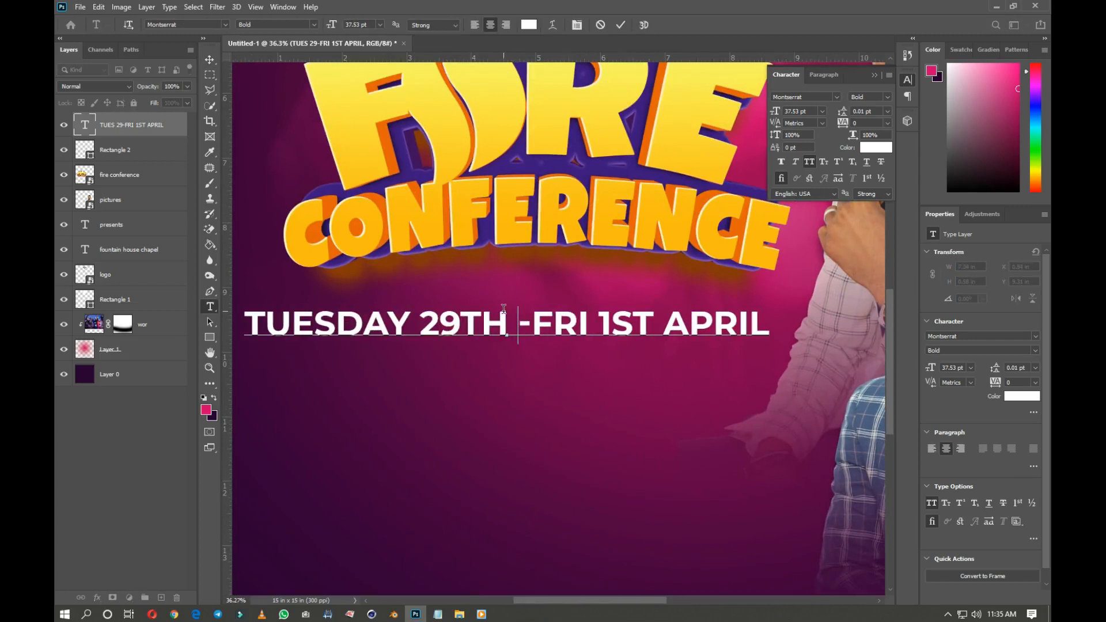
text(MARCH)
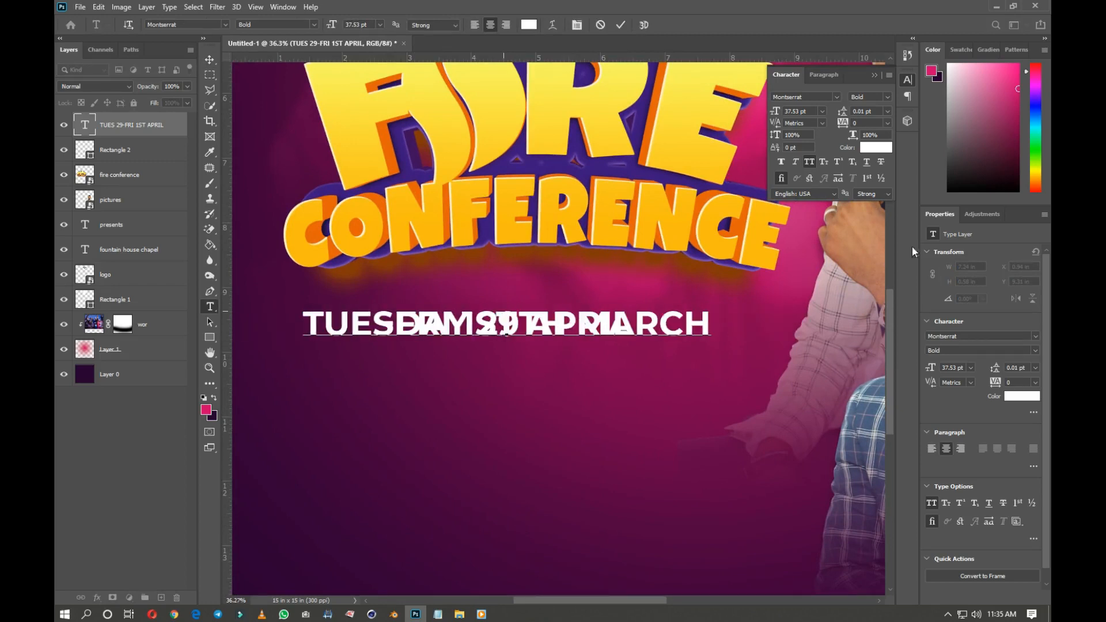
Set the leading of the whole date text to Auto
key(ctrl+a)
click(887, 111)
click(869, 122)
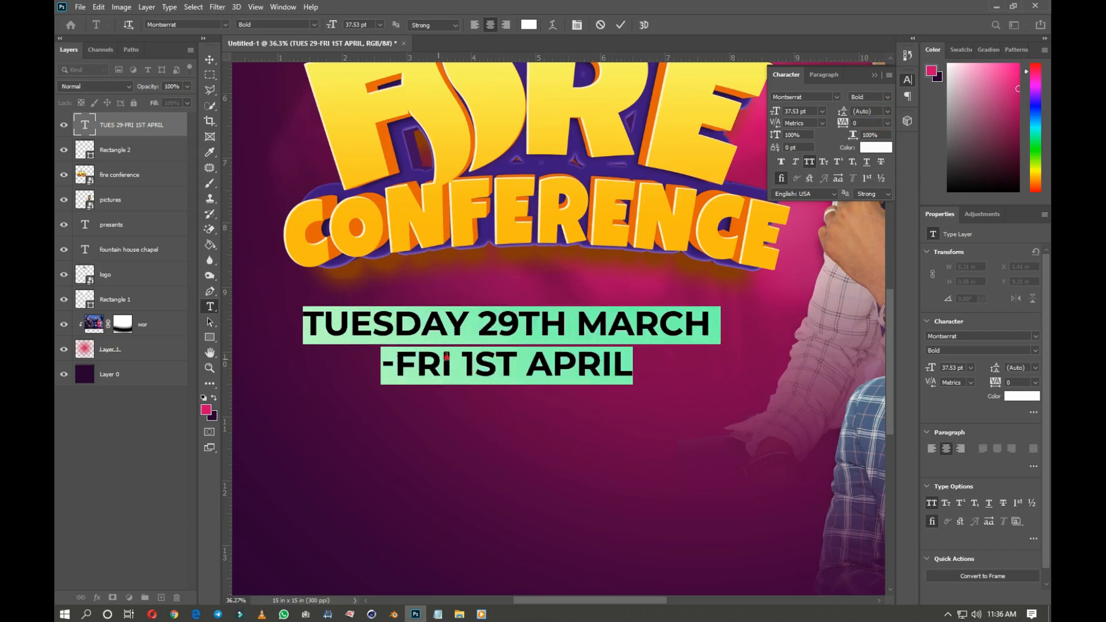
Expand the second date line to "-FRIDAY 1ST APRIL, 2022" and commit the text
click(447, 355)
text(DAY)
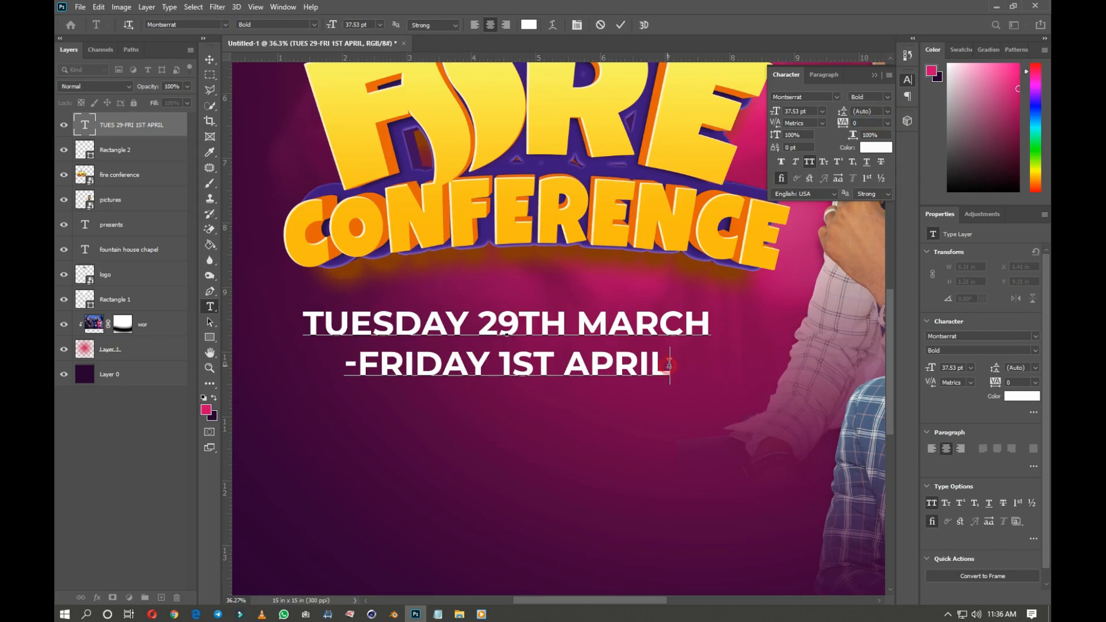
text(, 2022)
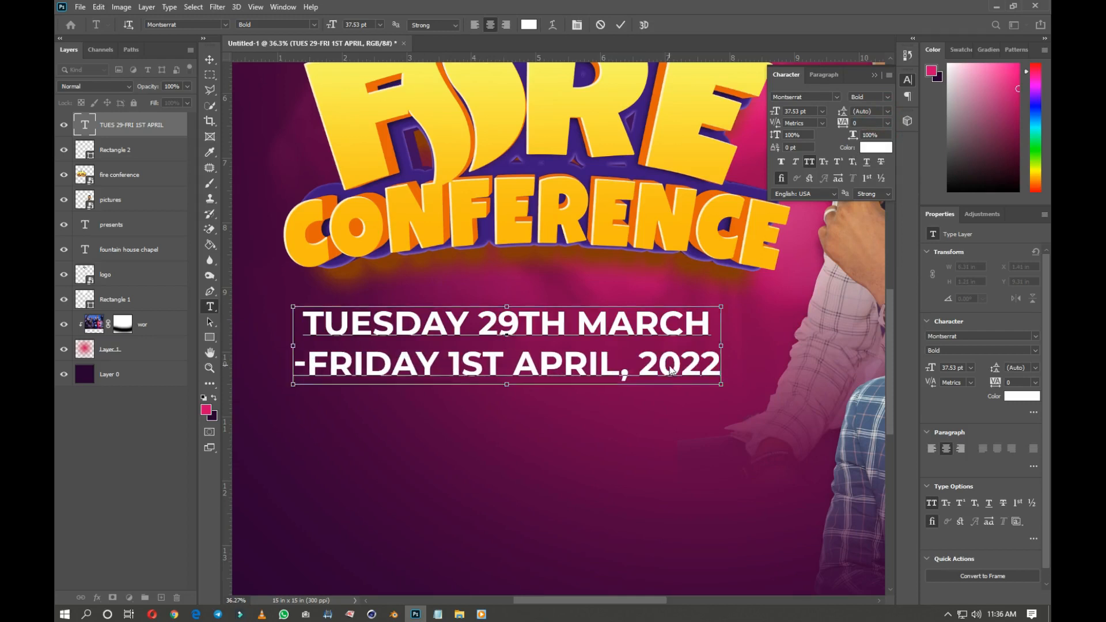
key(ctrl+Return)
key(v)
Move the two-line date just beneath the Fire Conference title and tighten its leading to 38.73 pt
scroll(508, 332, down, 3)
drag(508, 333, 484, 342)
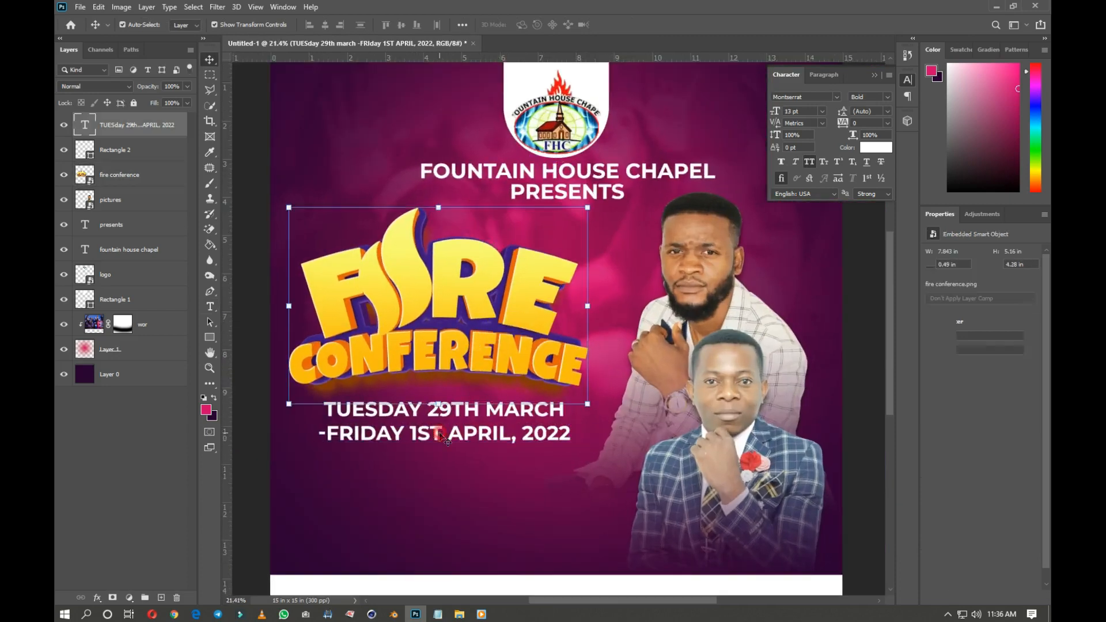
drag(381, 405, 376, 403)
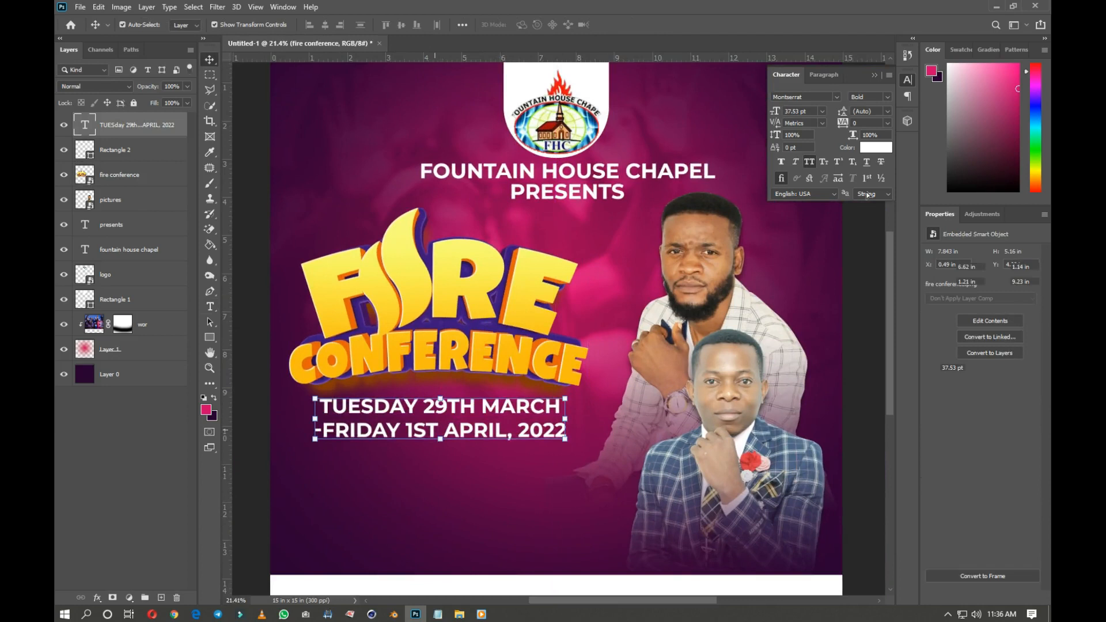
key(ctrl+plus)
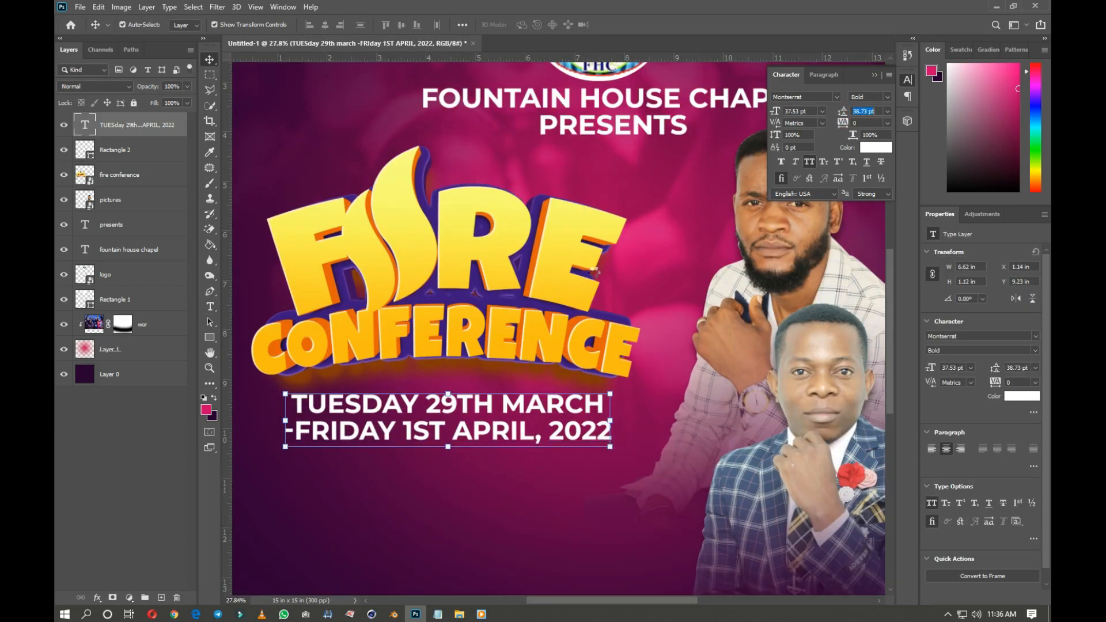
key(ctrl+0)
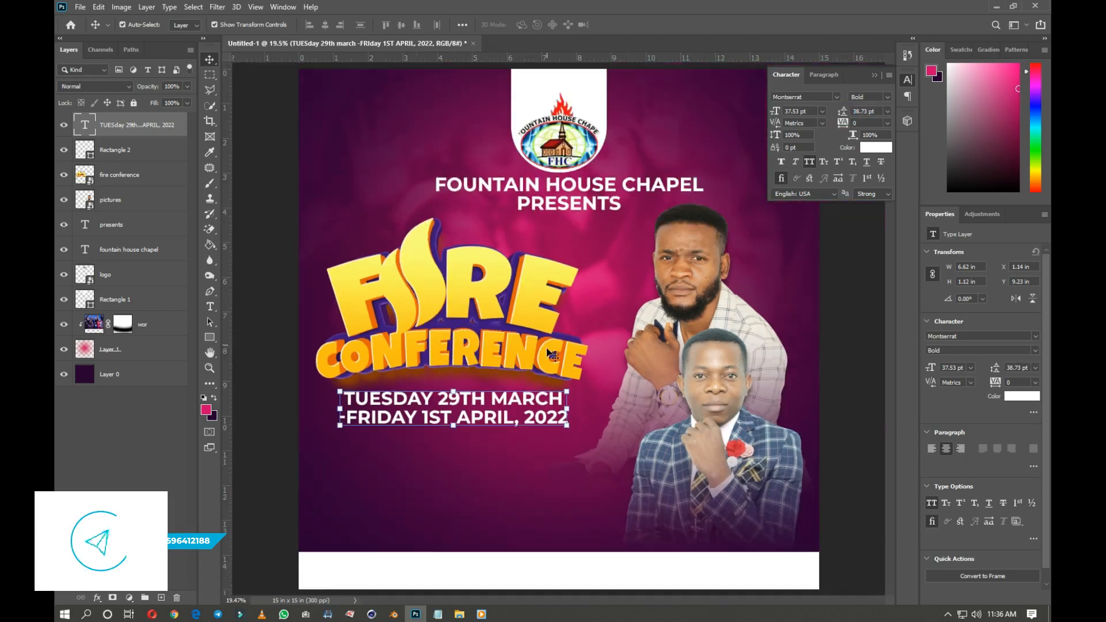
Set the font weight of the two-line date text to Black
click(886, 97)
click(864, 258)
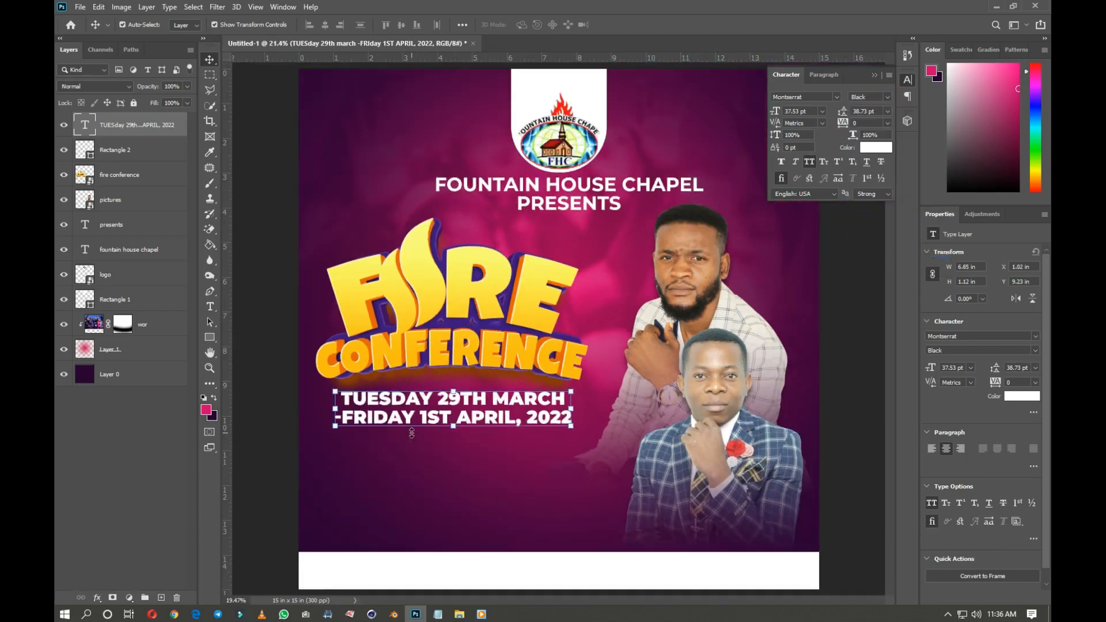
Draw a rectangle of about 1258 × 358 px over the first half of the date and round its corners to 179 px
scroll(413, 438, up, 3)
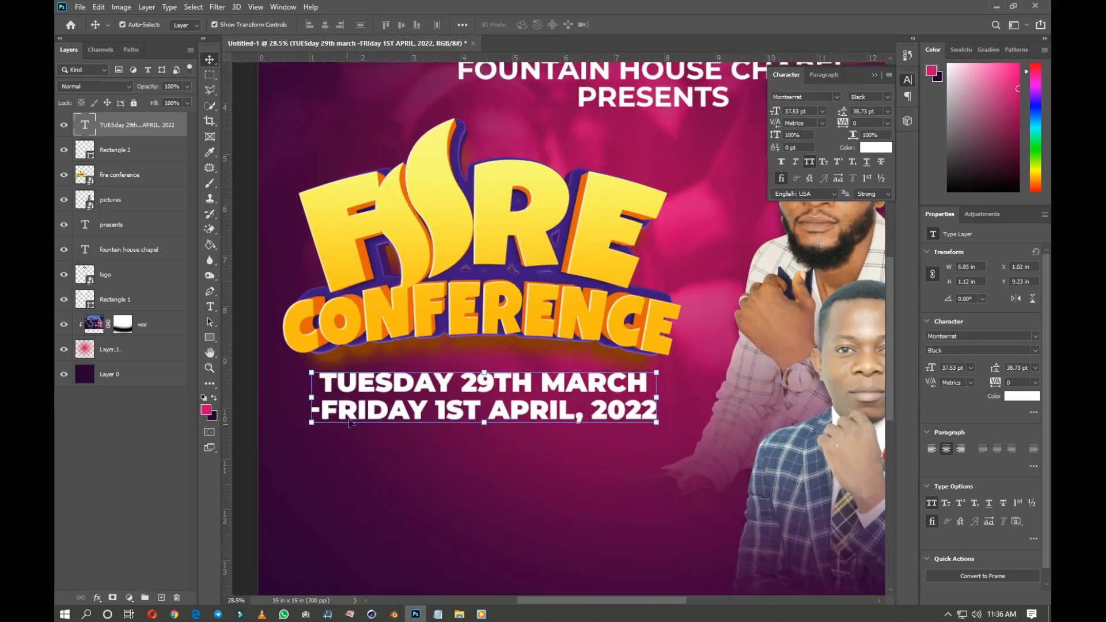
click(209, 337)
drag(305, 367, 519, 427)
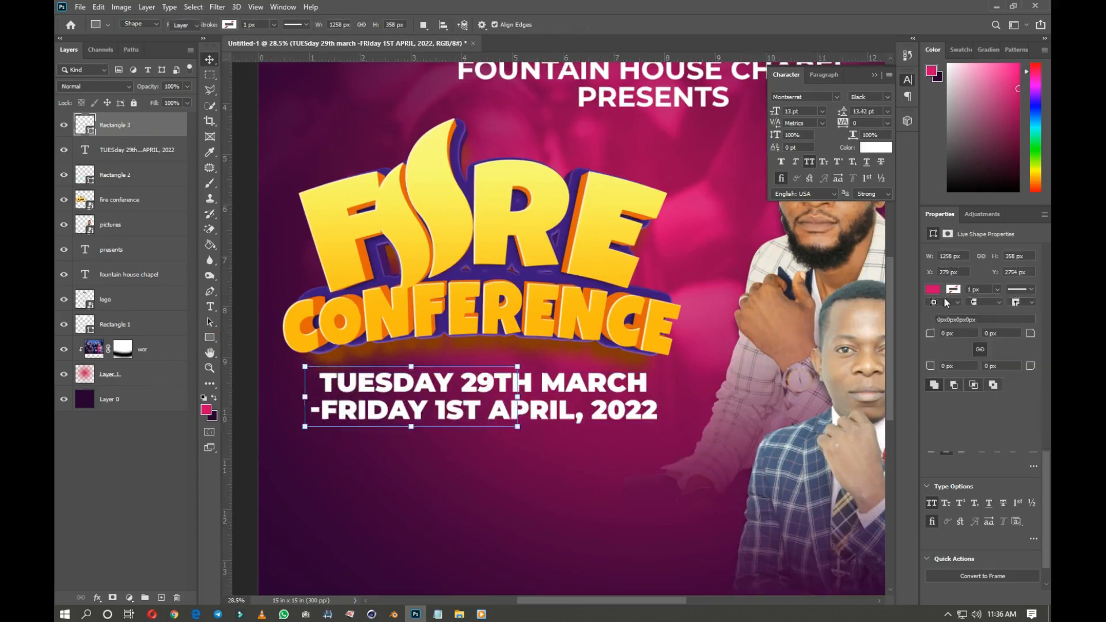
click(945, 333)
drag(942, 327, 1045, 321)
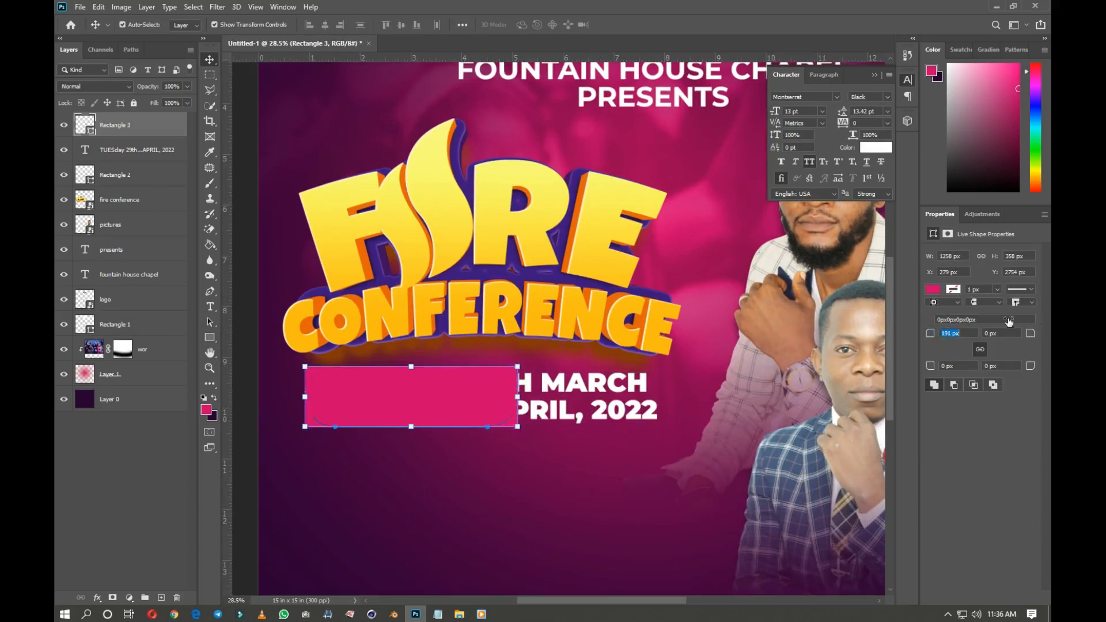
Remove the rounded rectangle's fill and give it a white 10 px stroke
click(934, 289)
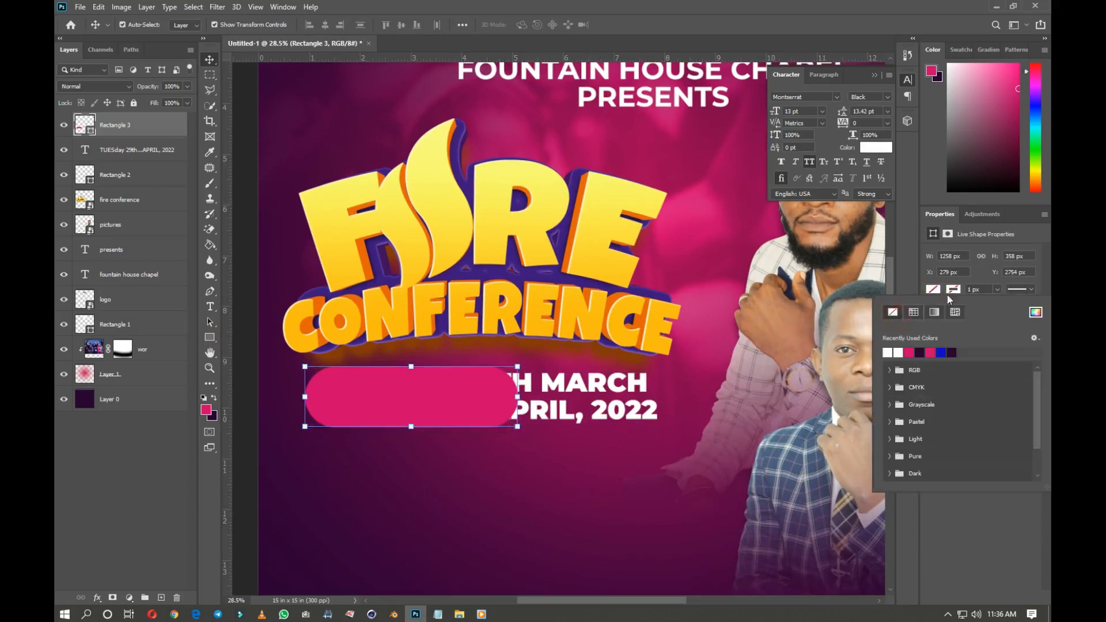
click(892, 312)
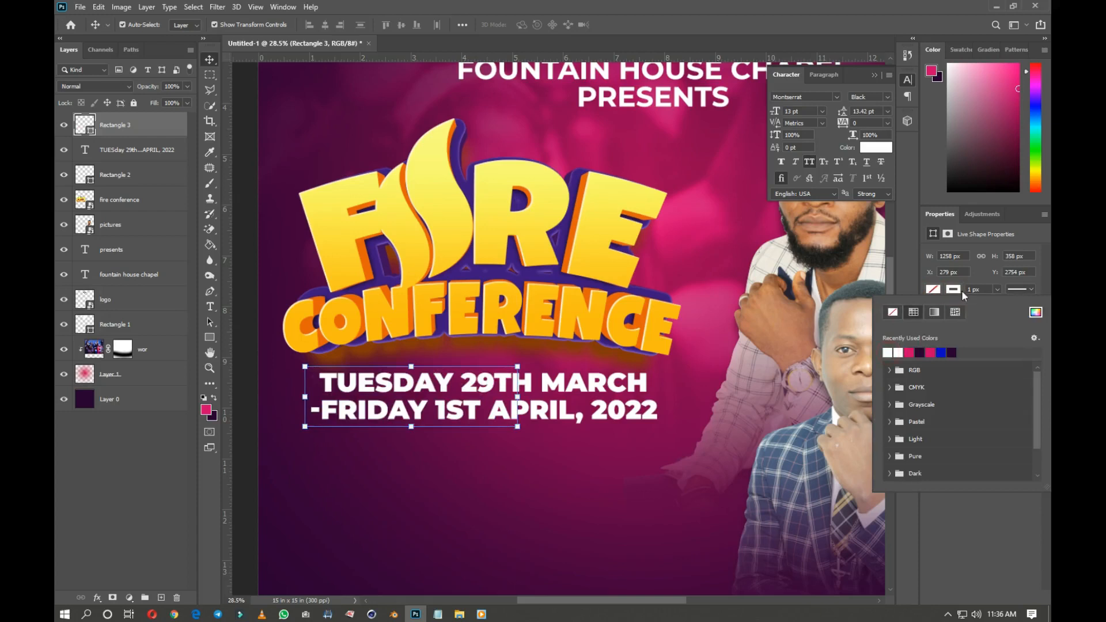
drag(973, 290, 935, 229)
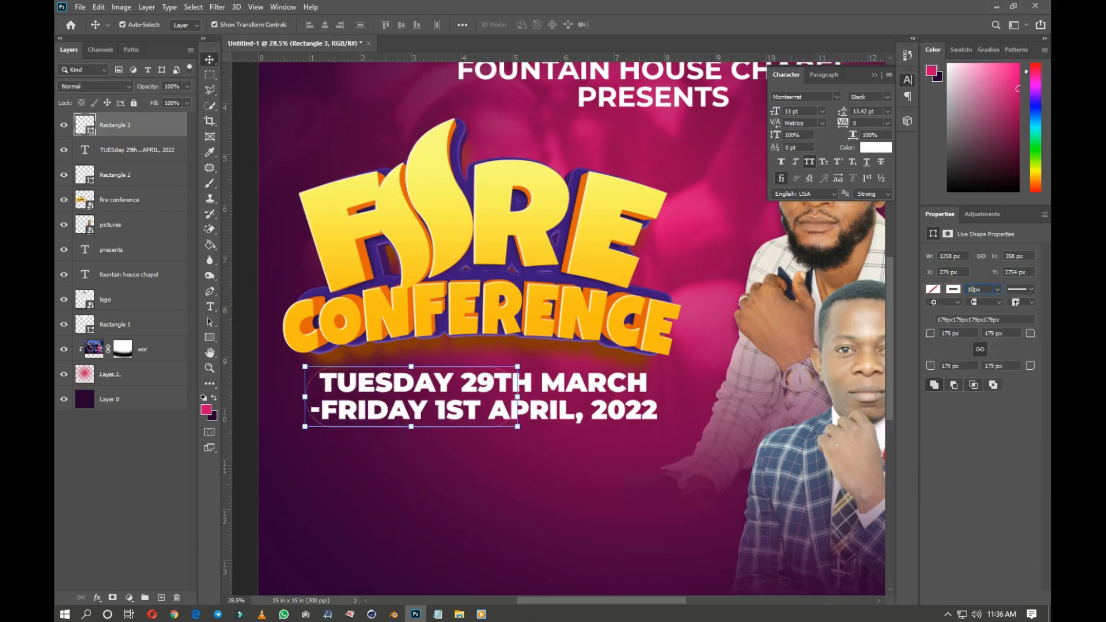
key(Return)
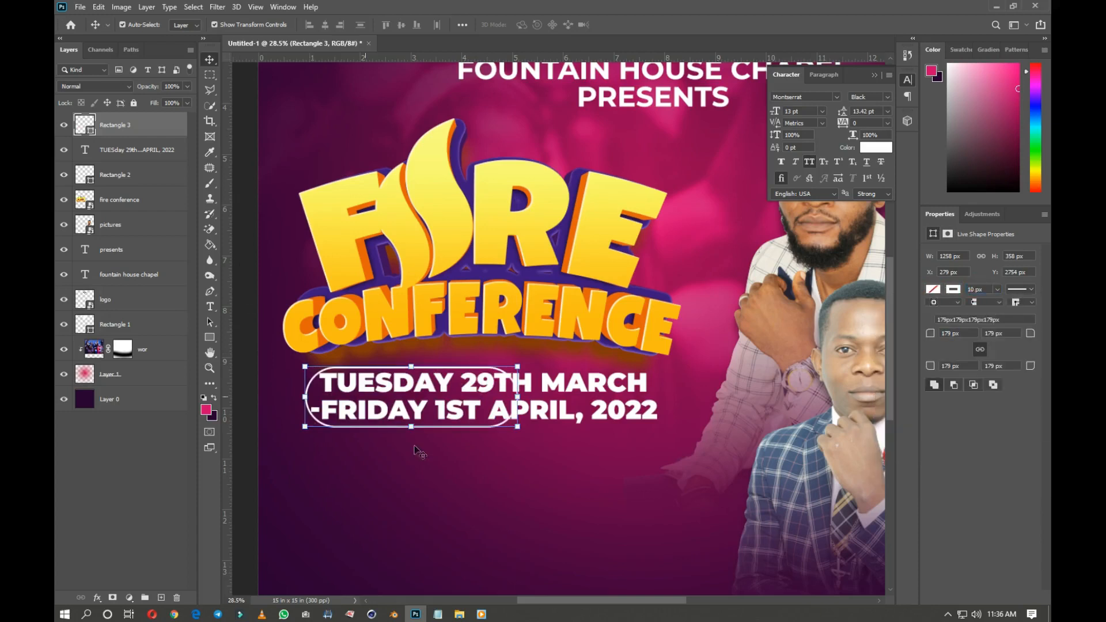
Stretch the outline upward to about 400 px high and reduce its corner radius to about 43 px
scroll(405, 381, up, 2)
drag(410, 357, 411, 346)
click(641, 25)
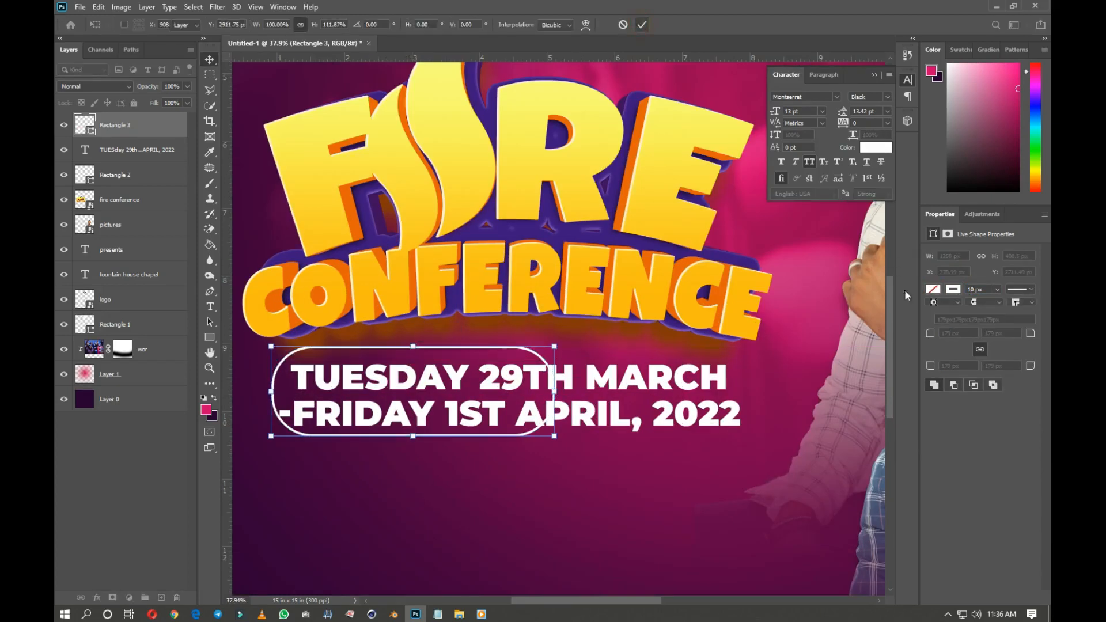
drag(536, 436, 526, 422)
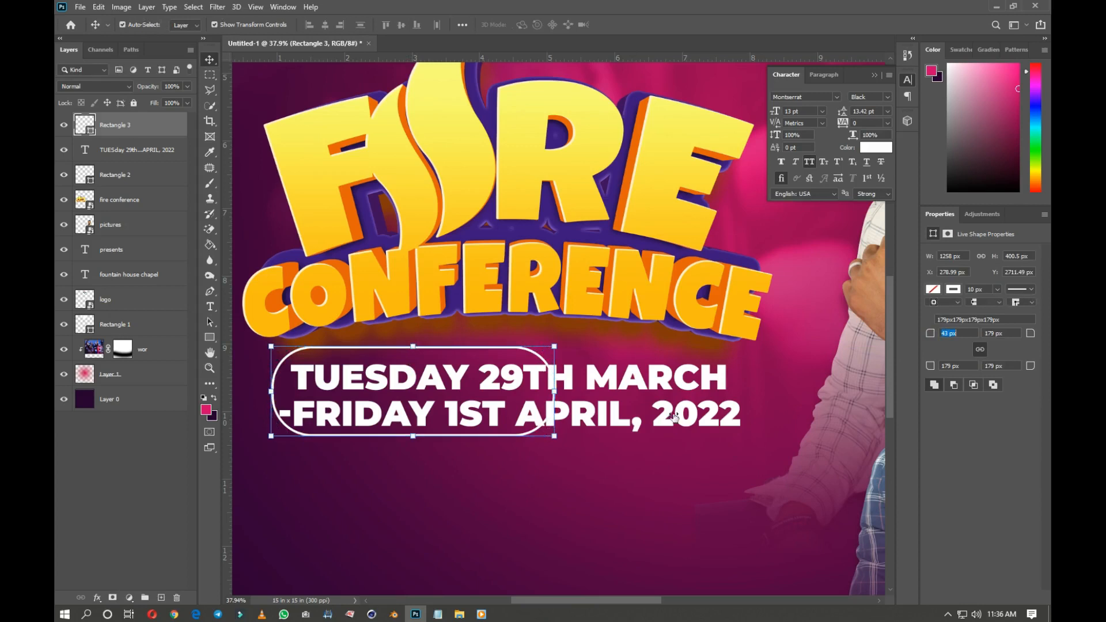
Rasterize the outline layer and erase its upper-right portion where it crosses the date, leaving an open frame
right_click(132, 126)
click(173, 287)
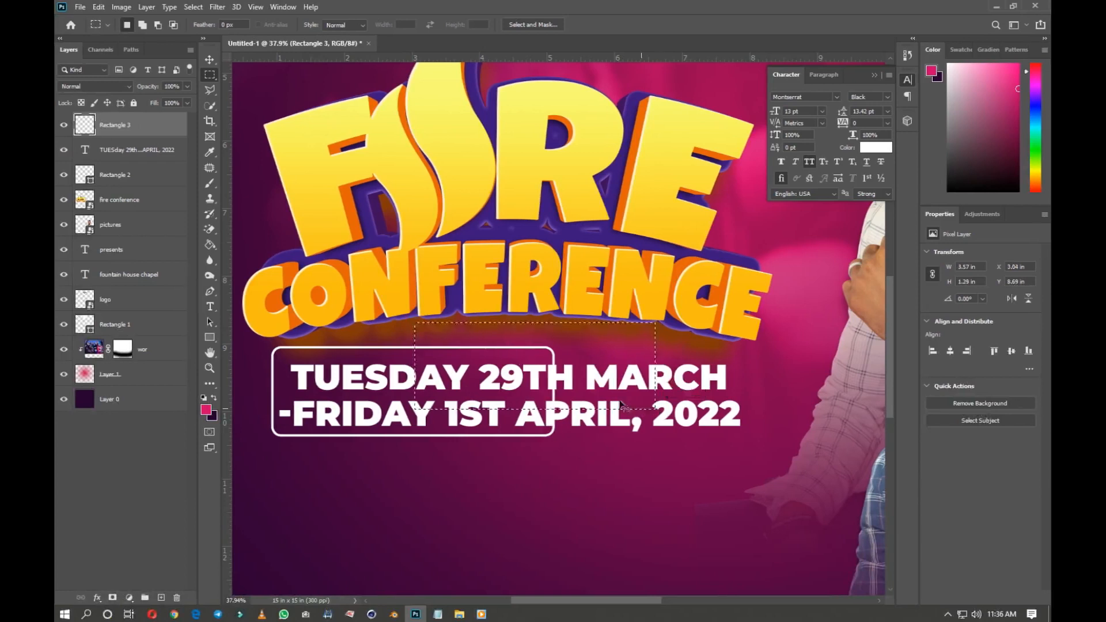
scroll(622, 405, down, 3)
key(ctrl+d)
key(v)
scroll(668, 429, up, 3)
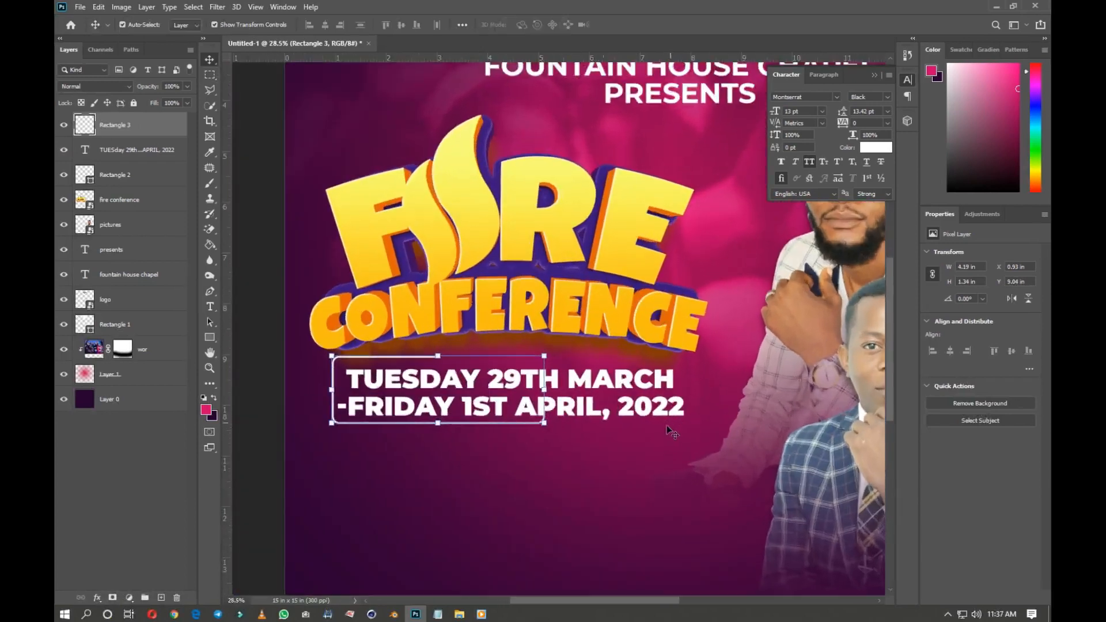
Switch to the text notes, copy the line "MINISTERING: THE LEVITIES,VOICES OF GRACE" and return to the Photoshop flyer
scroll(892, 357, down, 3)
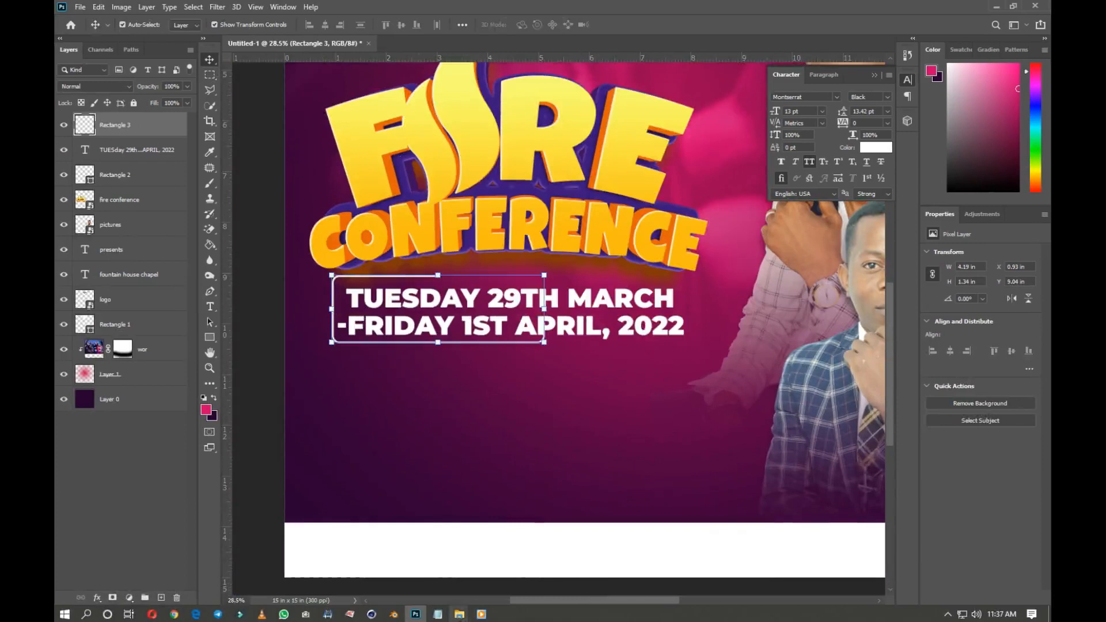
mouse_move(459, 614)
mouse_move(503, 565)
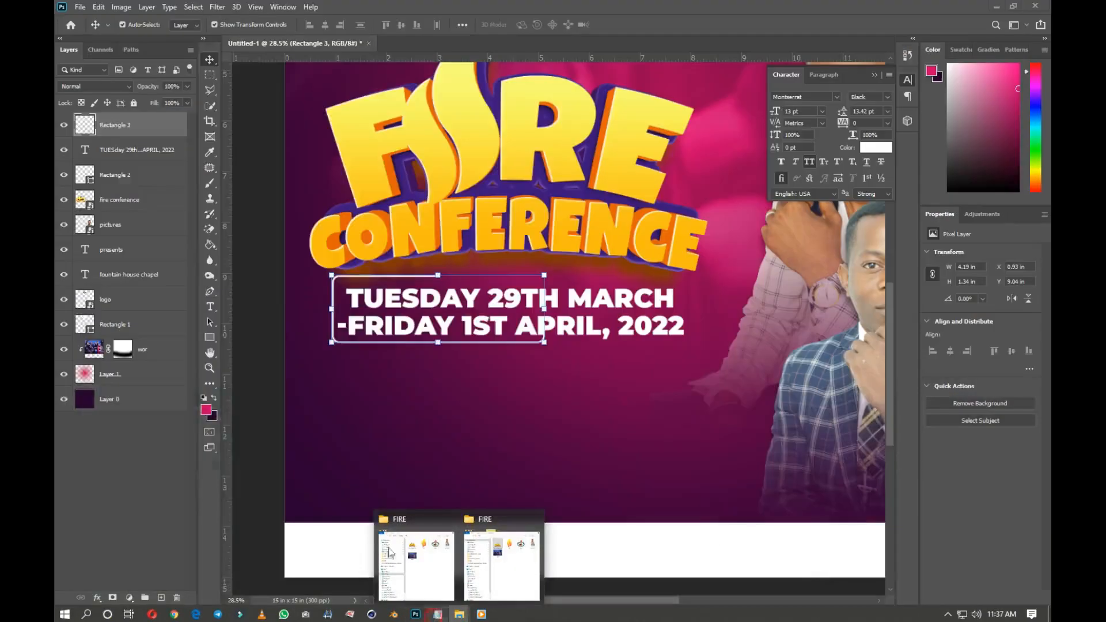
key(alt+Tab)
drag(345, 357, 93, 356)
key(ctrl+c)
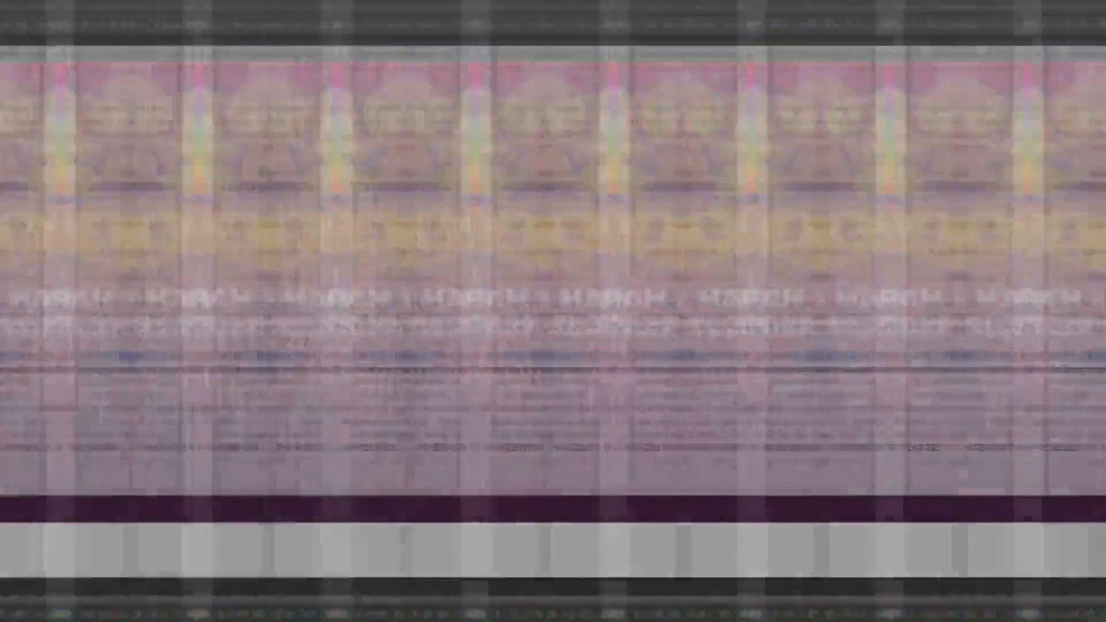
key(alt+Tab)
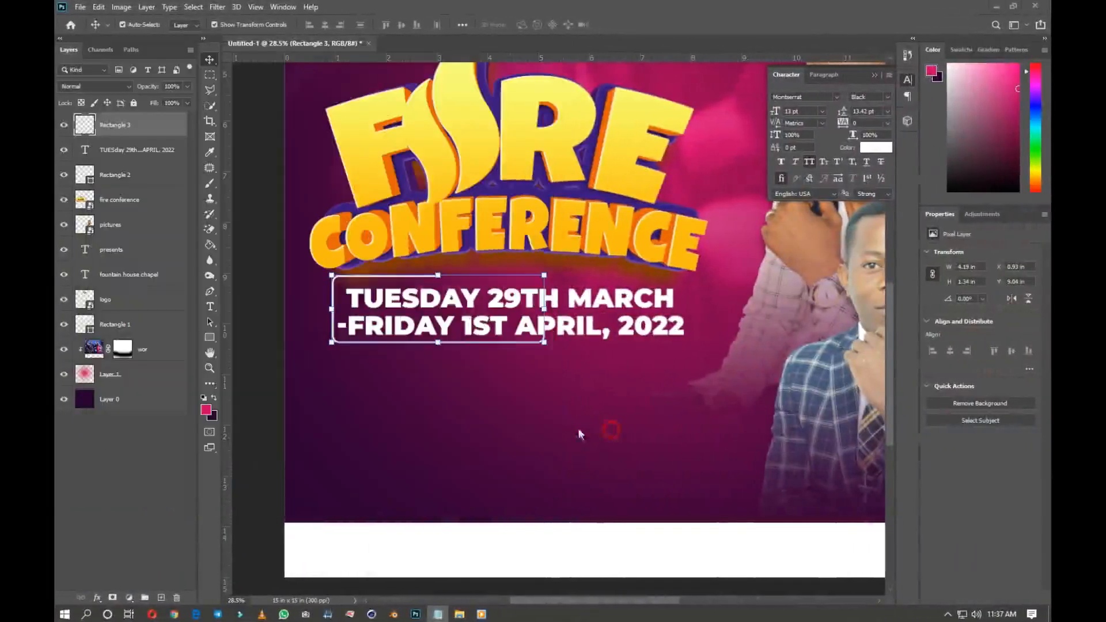
Draw a pink rectangle of about 729 × 169 px below the date's frame as a label bar
click(210, 340)
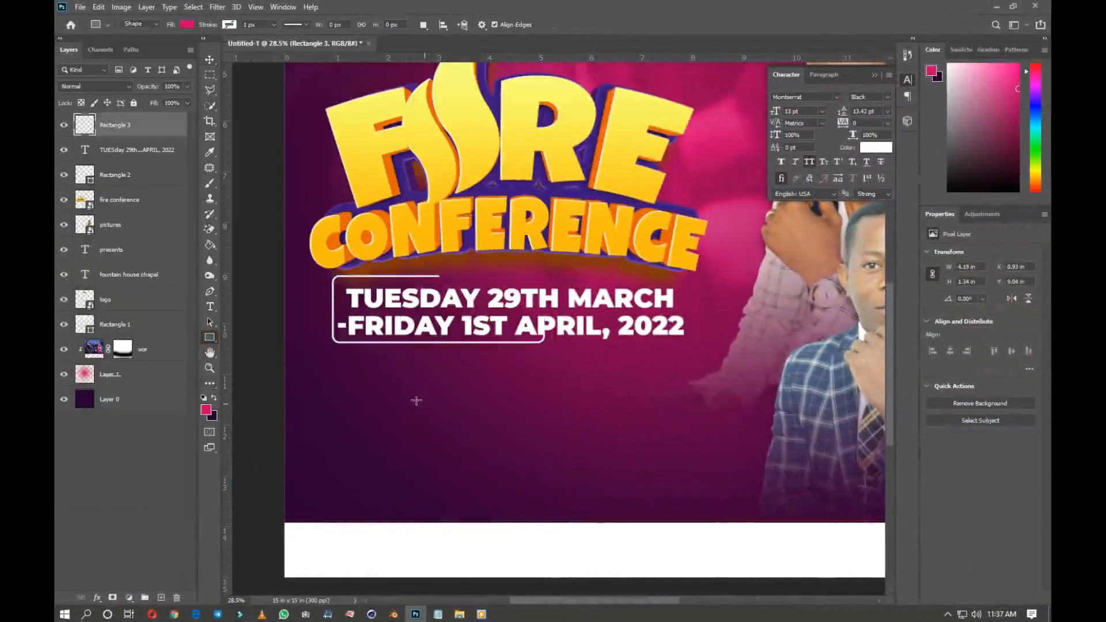
scroll(360, 371, up, 1)
drag(321, 351, 470, 385)
key(v)
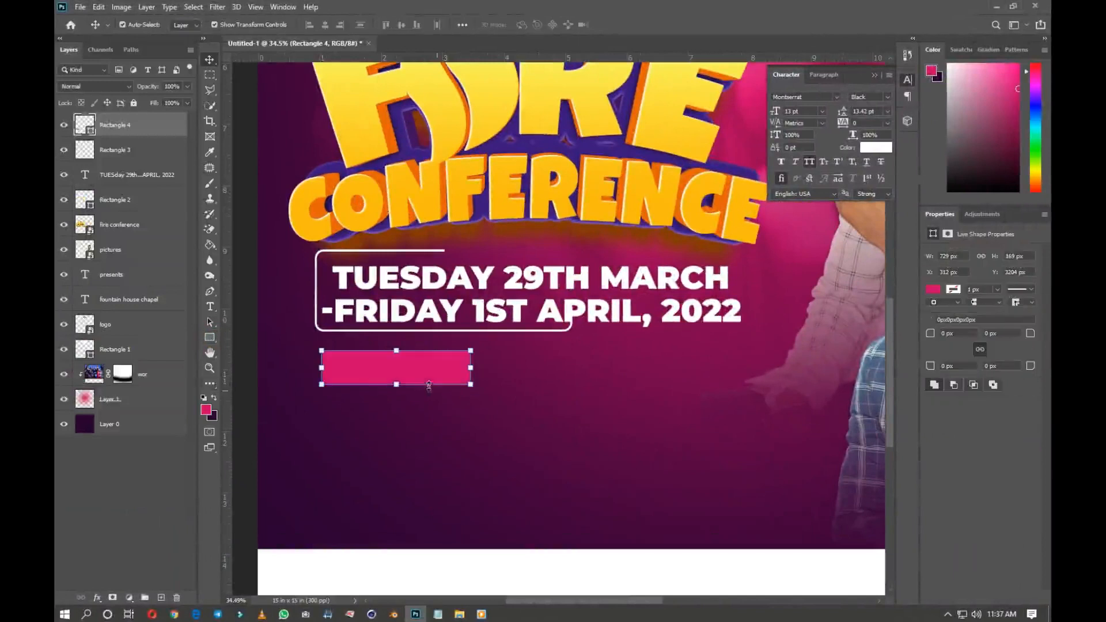
Paste the copied line as new text below the pink bar and trim it to "THE LEVITIES,VOICES OF GRACE"
key(t)
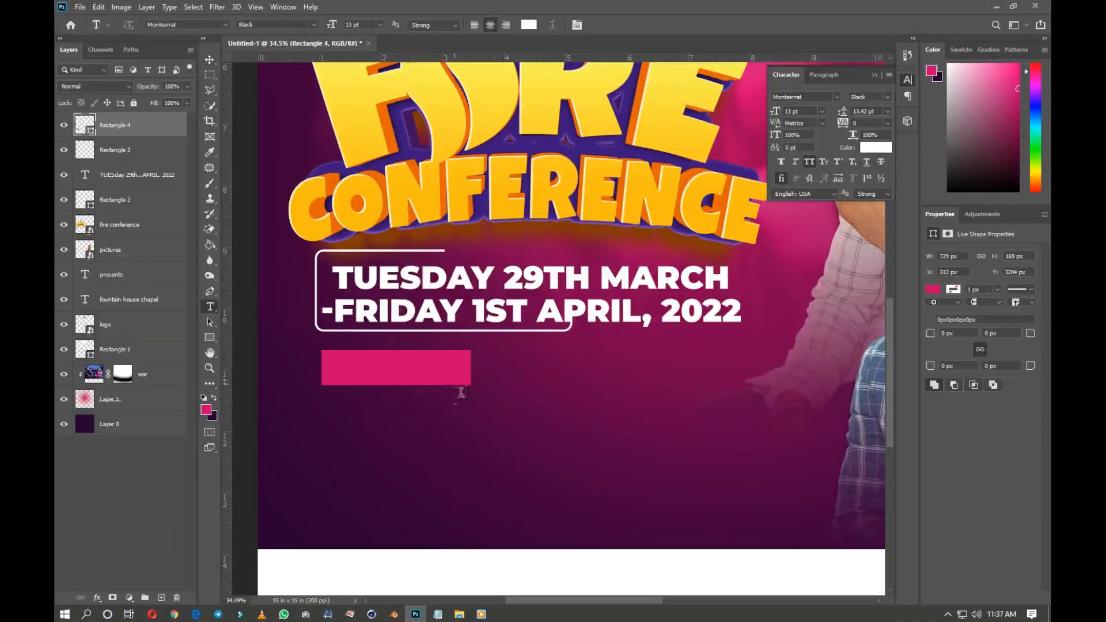
click(424, 414)
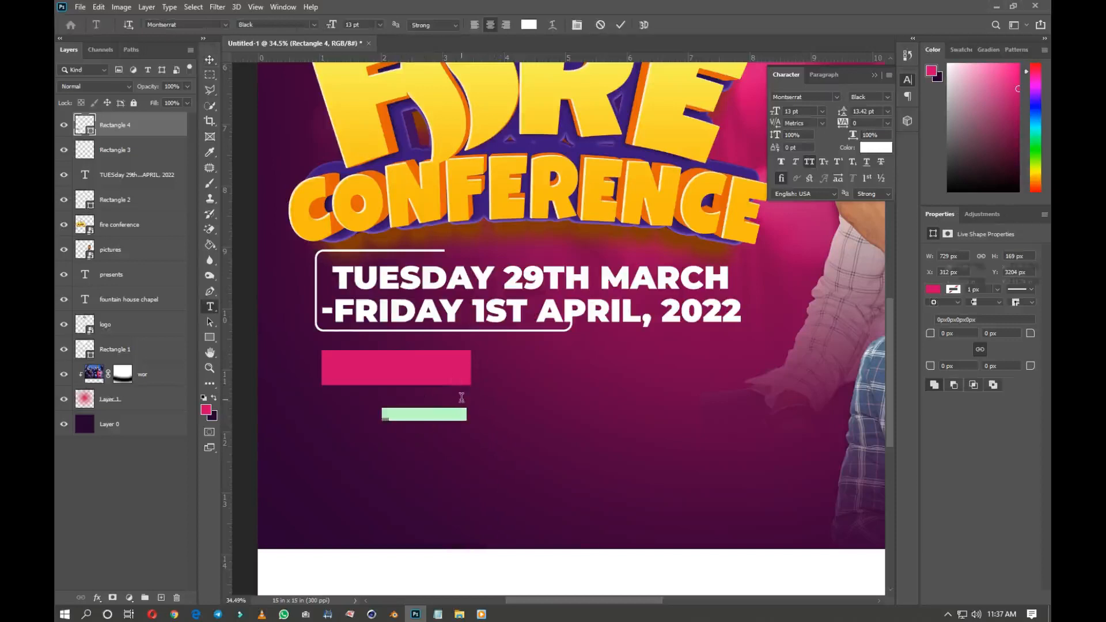
key(BackSpace)
key(ctrl+v)
drag(367, 414, 309, 392)
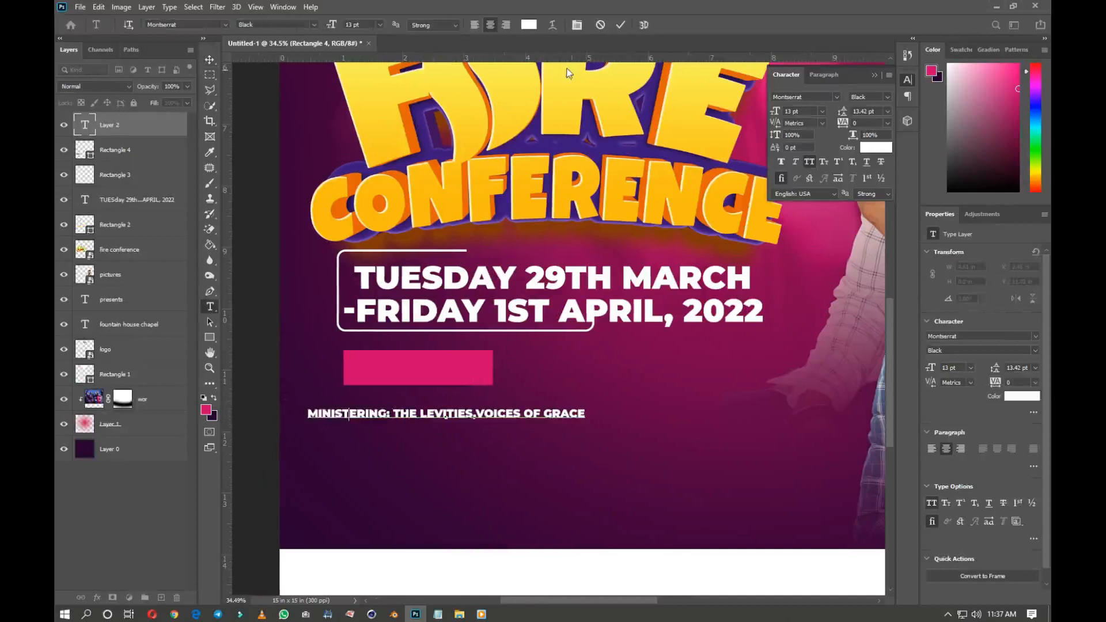
key(BackSpace)
click(622, 26)
Place the "THE LEVITIES,VOICES OF GRACE" text just right of the pink bar and enlarge it to about 16.77 pt
key(v)
drag(467, 415, 621, 376)
scroll(640, 369, up, 3)
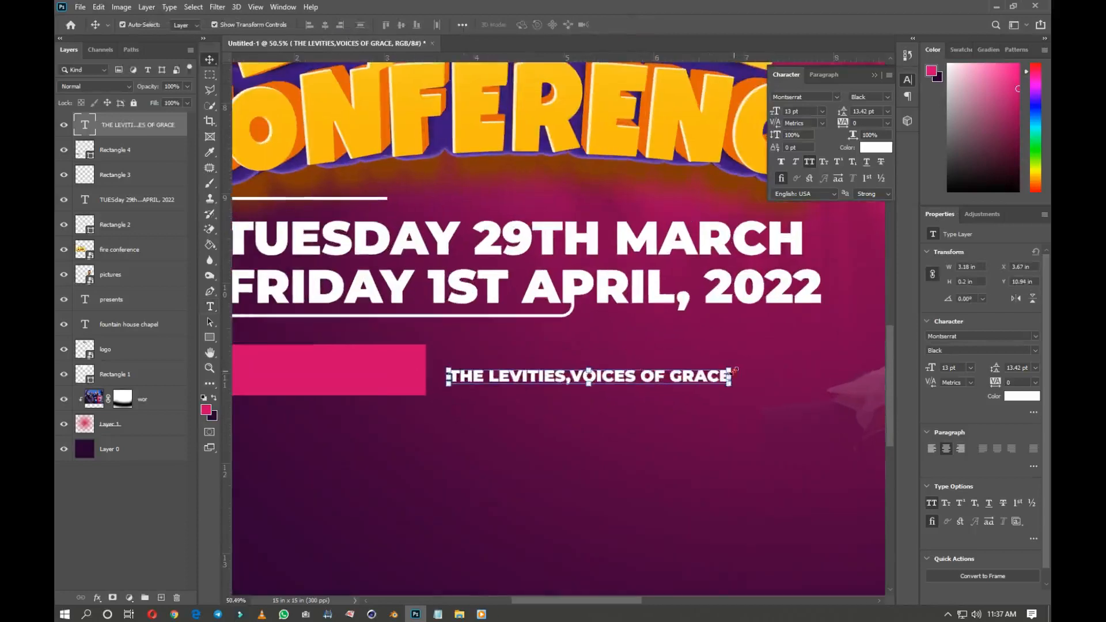
click(735, 369)
drag(785, 355, 824, 322)
key(Return)
scroll(579, 338, down, 2)
mouse_move(511, 376)
mouse_down()
mouse_move(493, 372)
mouse_move(506, 373)
mouse_up()
scroll(304, 365, up, 2)
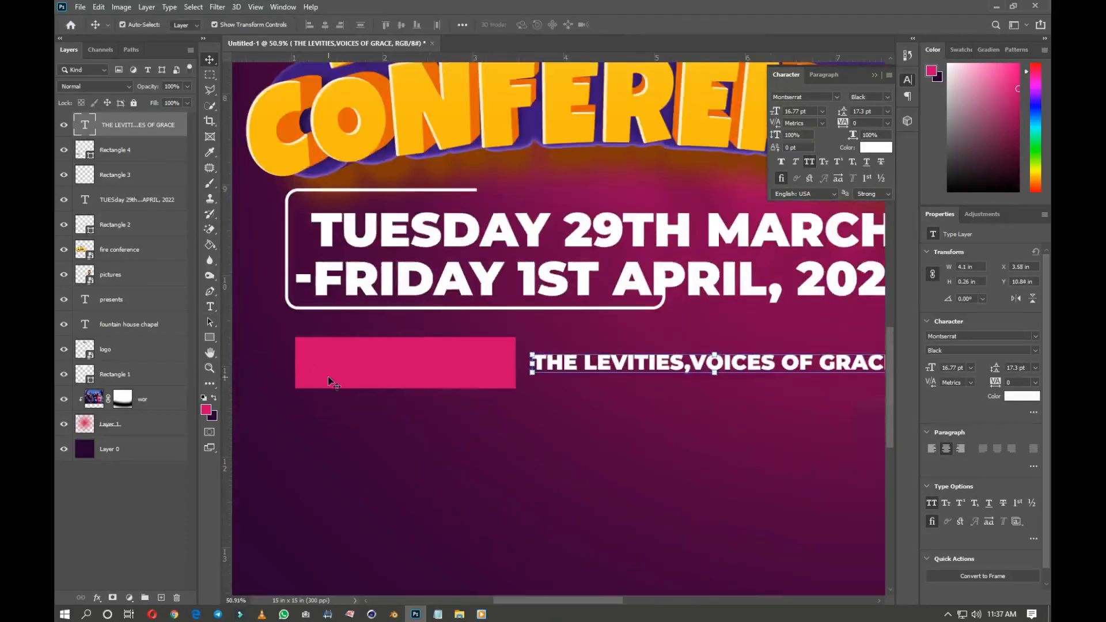
Paste the full ministering line again as a separate text layer over the pink bar
key(t)
click(318, 362)
text(THE LEVITIES,VOICES OF GRACE)
click(621, 25)
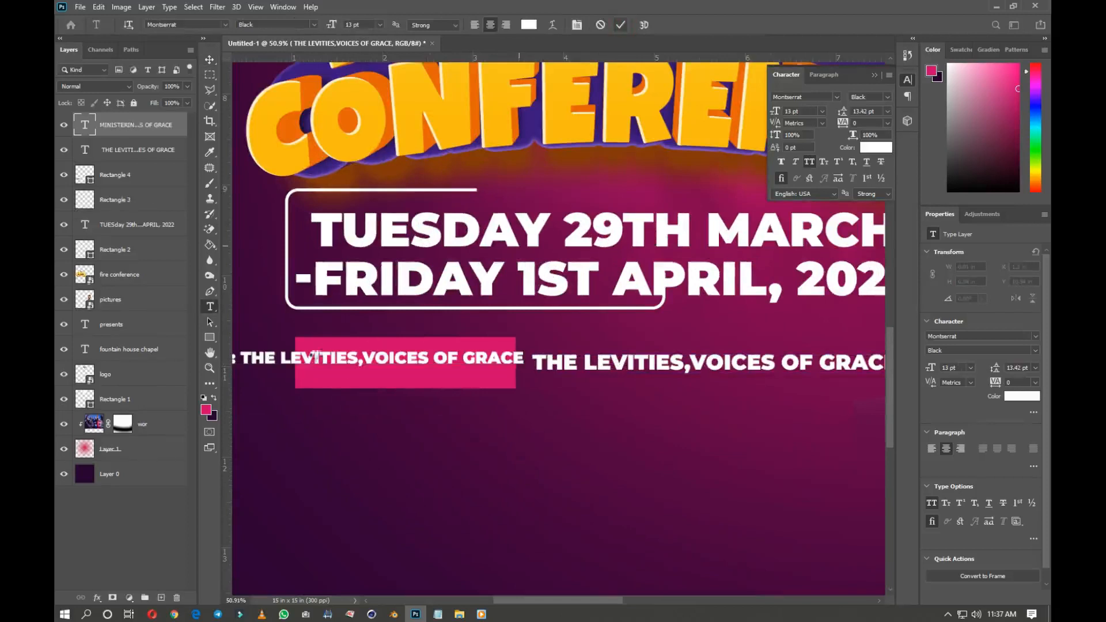
Shift the pasted line to the right and trim it to "MINISTERING:" inside the pink bar
key(v)
scroll(348, 364, down, 1)
drag(348, 364, 418, 372)
key(t)
drag(325, 365, 692, 342)
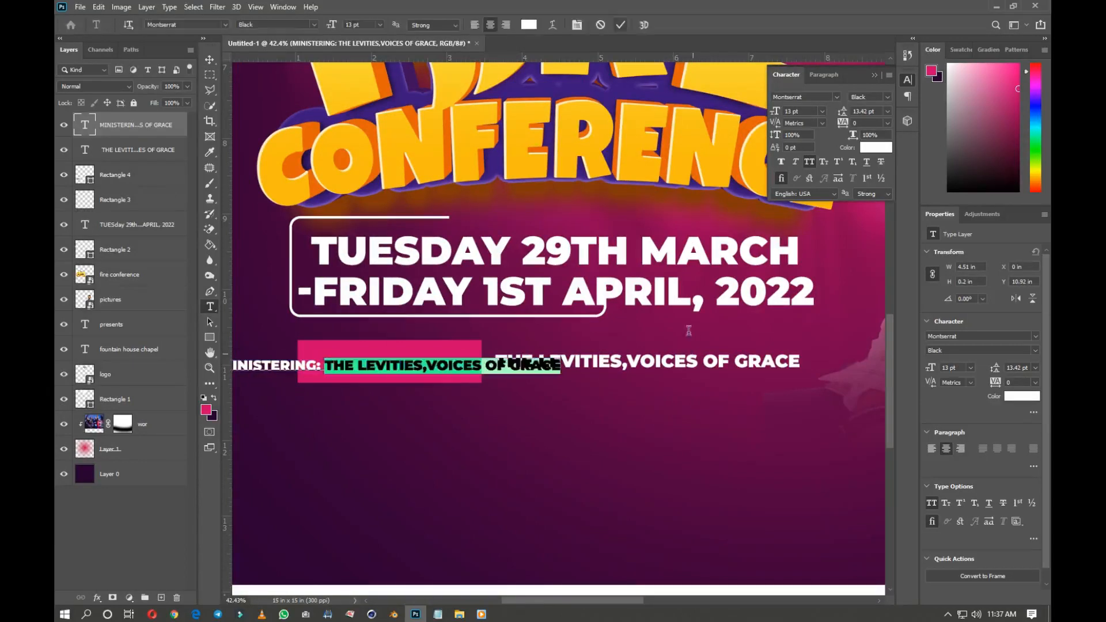
key(BackSpace)
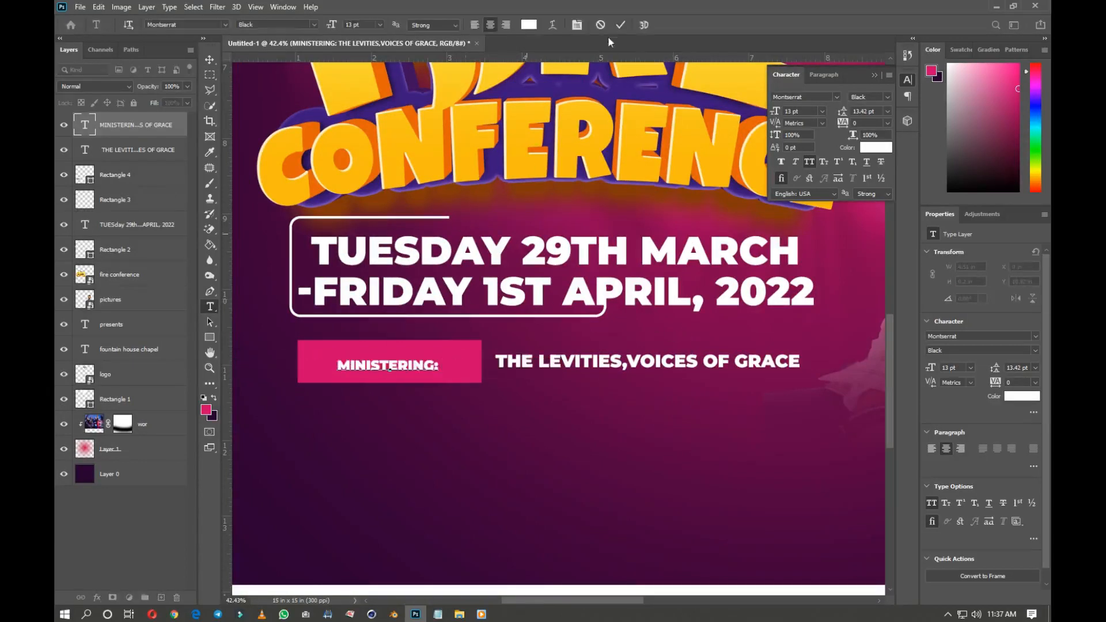
key(ctrl+Return)
Scale the "MINISTERING:" label up to about 19.89 pt so it spans most of the pink bar
key(ctrl+t)
drag(453, 359, 470, 346)
key(Return)
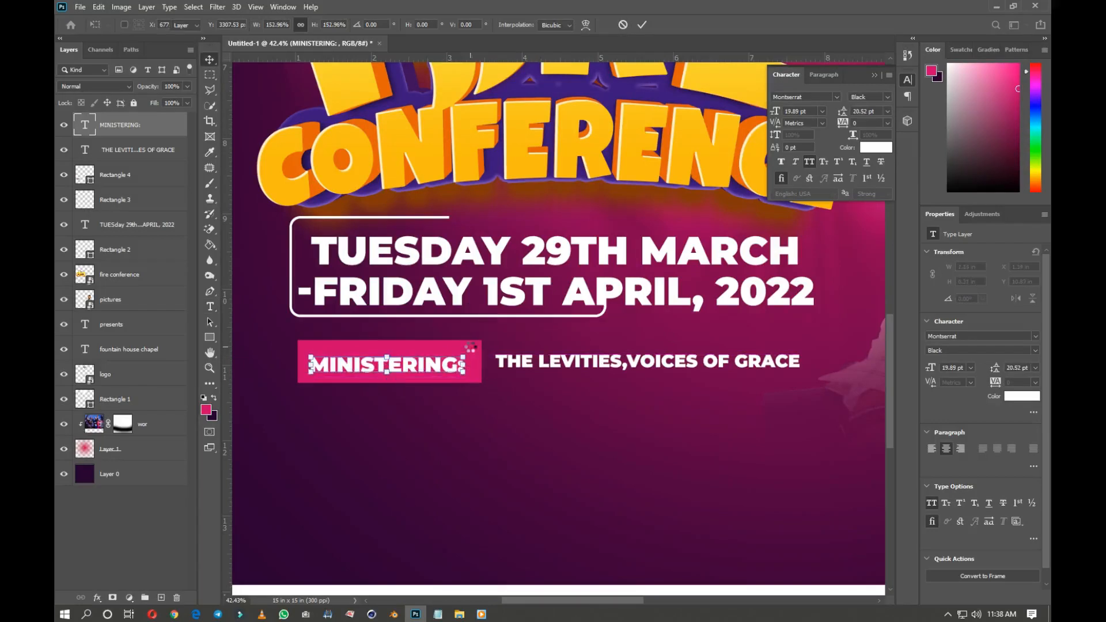
Draw a small triangular Pen path pointing outward from the pink bar's right edge
scroll(504, 345, up, 5)
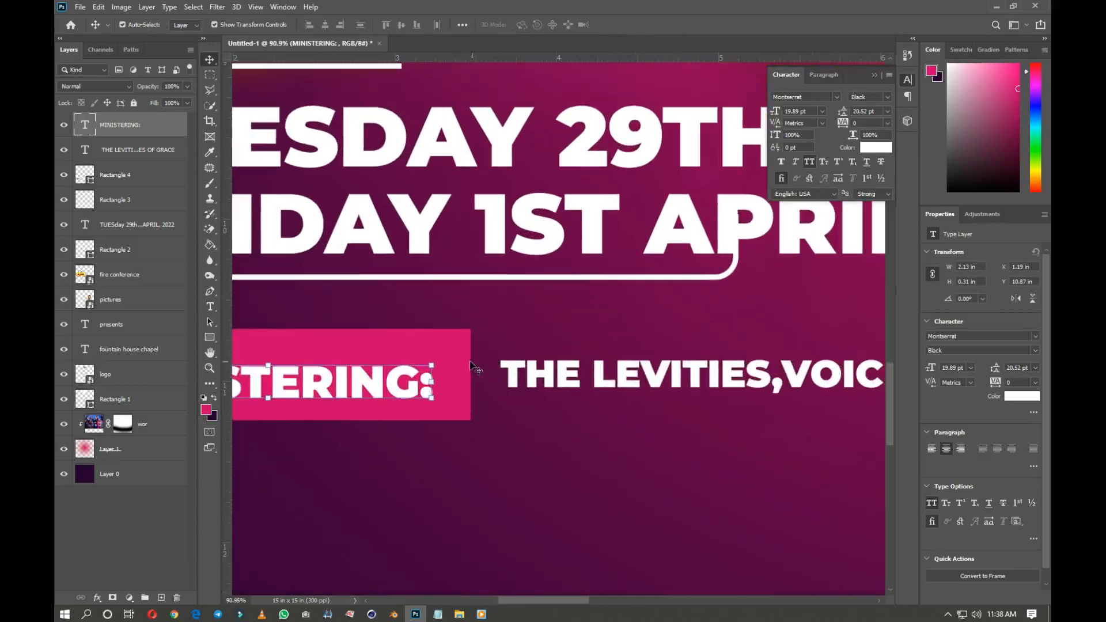
click(469, 372)
key(p)
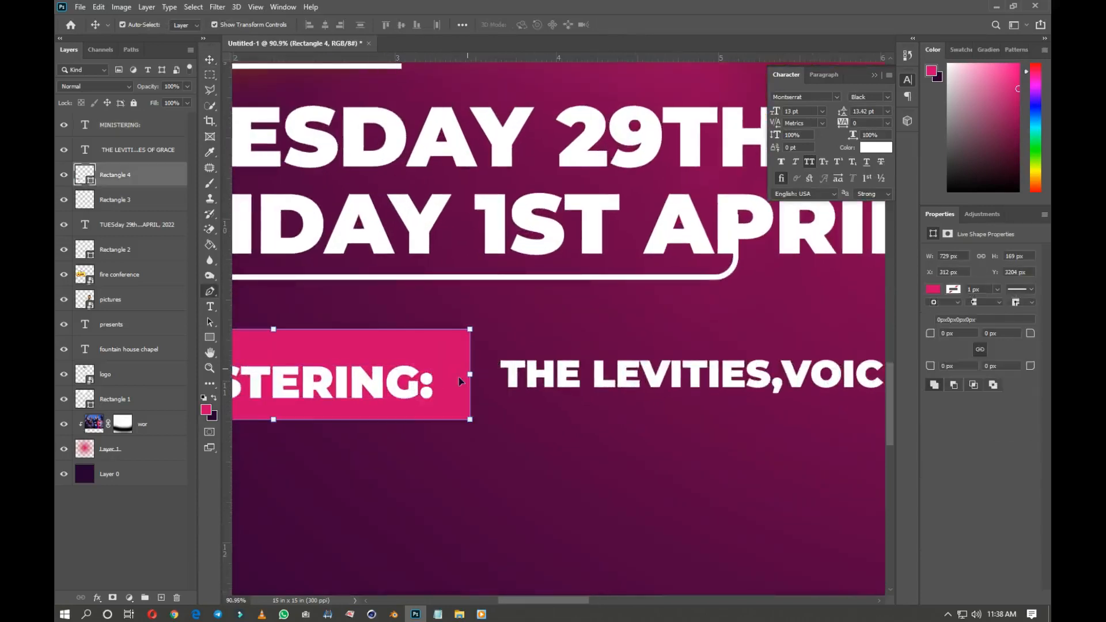
click(467, 369)
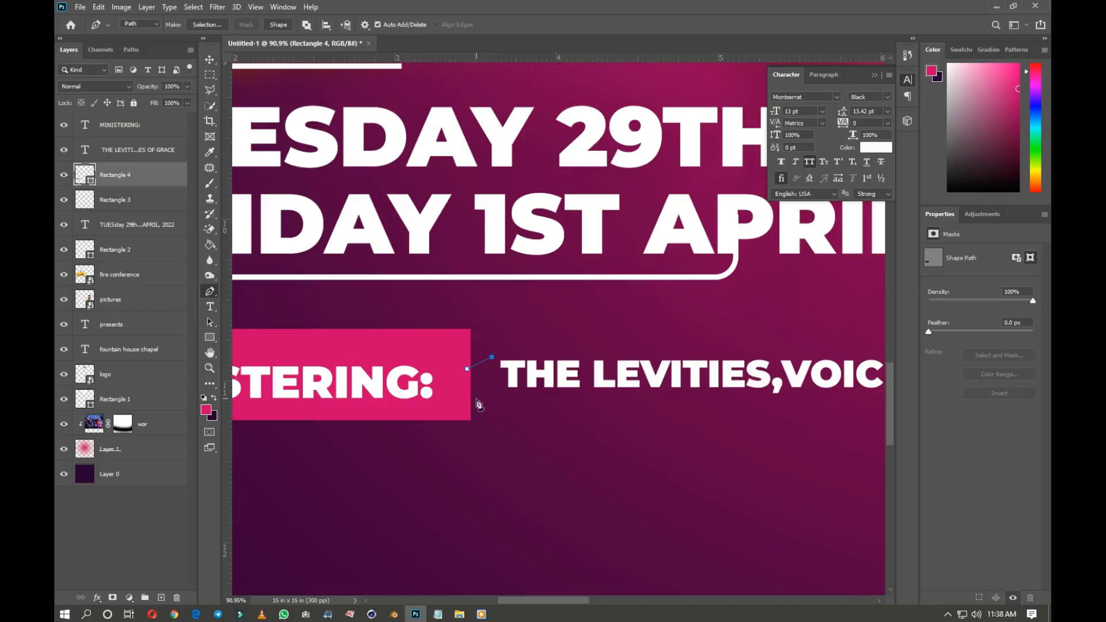
key(ctrl+z)
click(471, 360)
Add a new layer and fill the triangular path with pink to form the bar's pointer
click(161, 597)
right_click(486, 383)
click(513, 190)
click(576, 361)
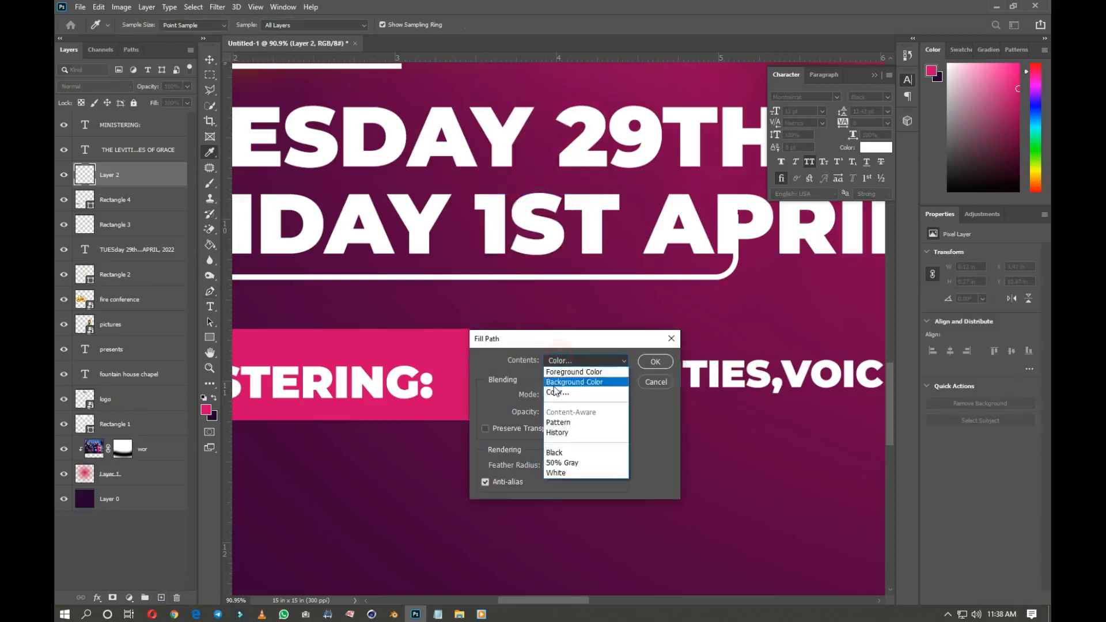
click(555, 391)
click(813, 396)
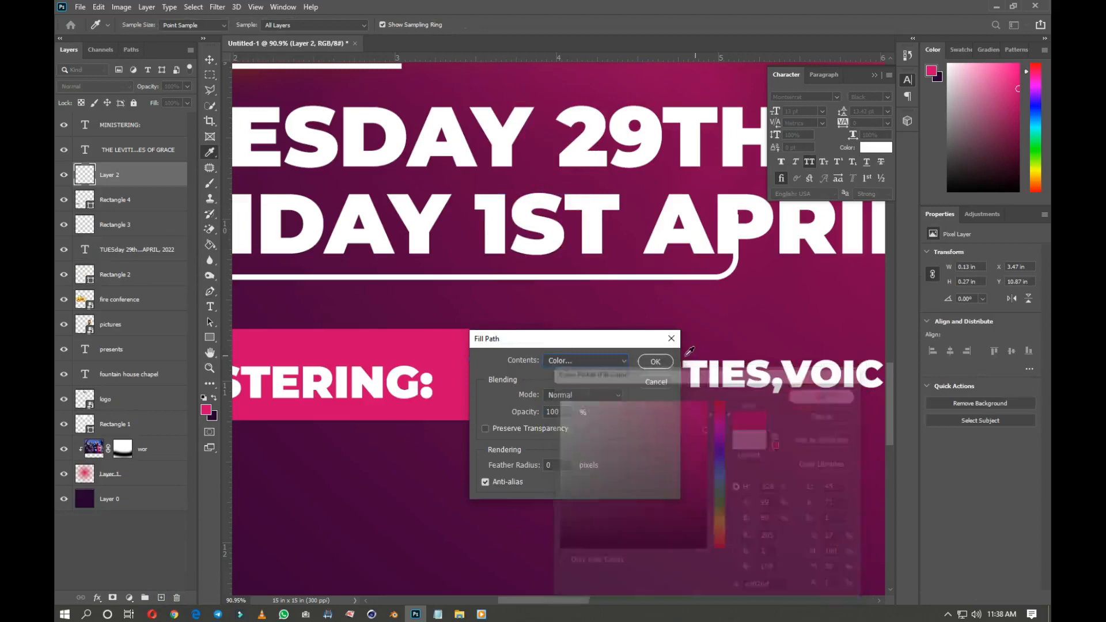
click(656, 362)
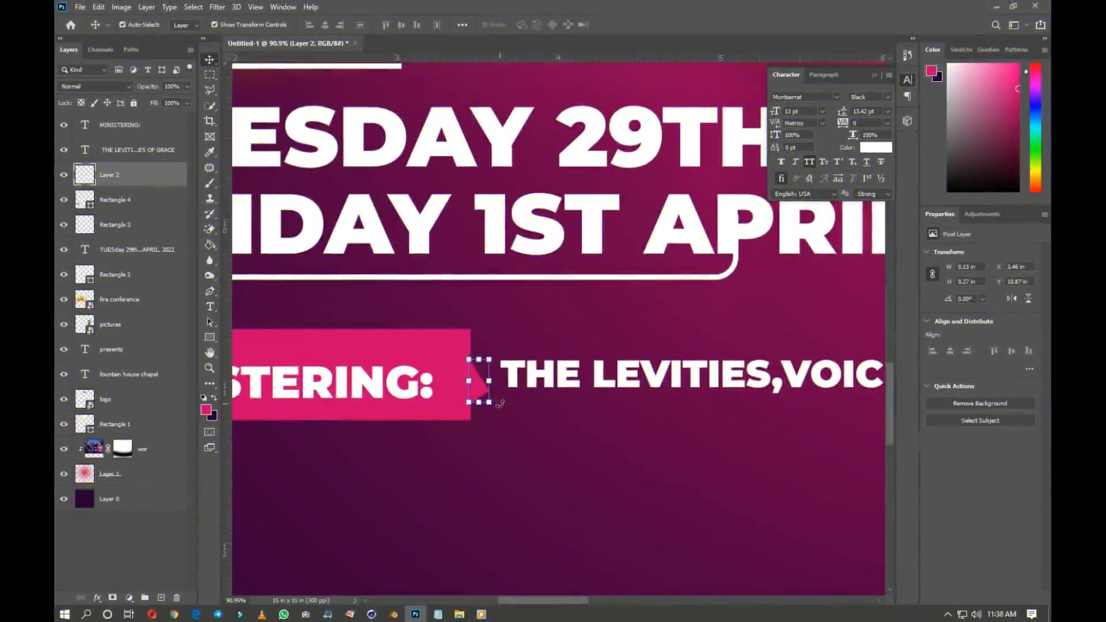
click(526, 420)
Move the "MINISTERING:" text up slightly to centre it vertically in the pink bar
scroll(776, 429, down, 3)
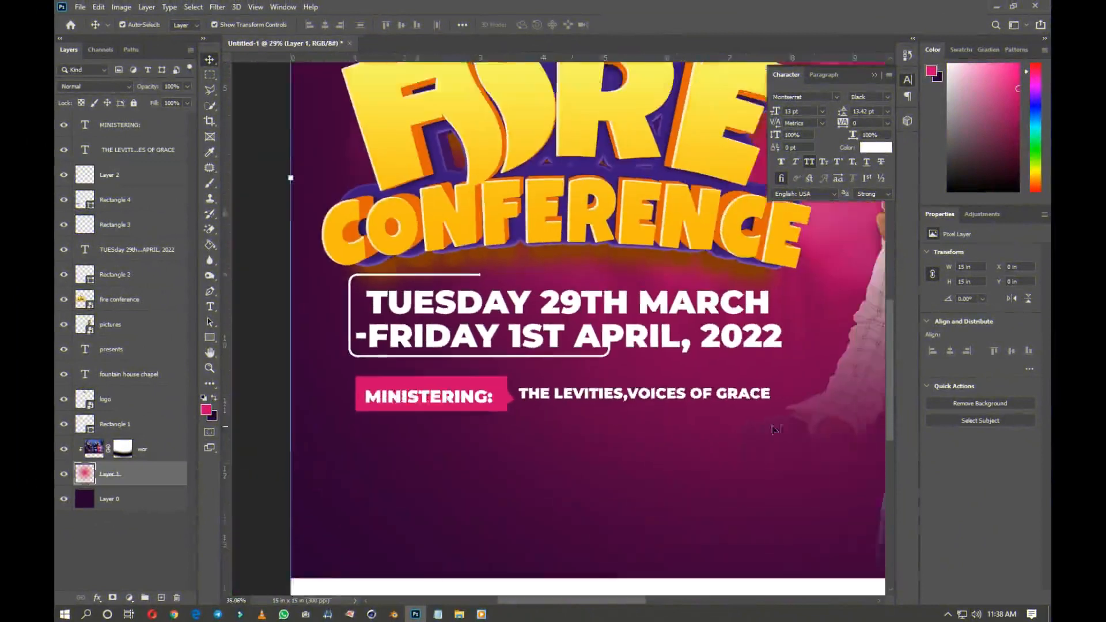
scroll(776, 429, up, 4)
drag(383, 406, 385, 395)
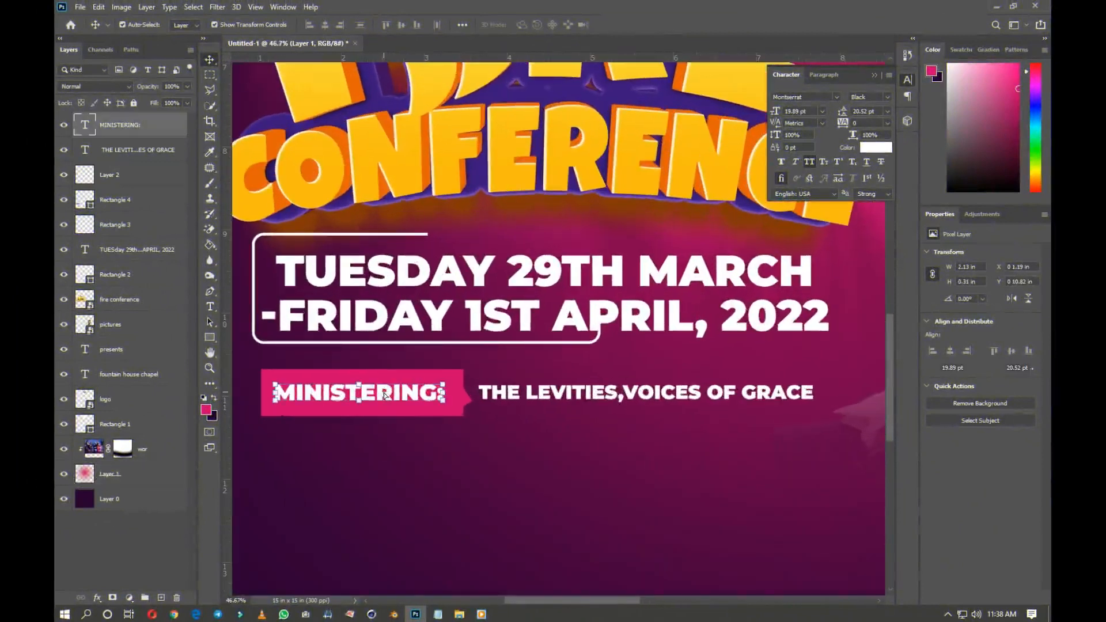
Draw a thin horizontal divider about 2087 px wide and 14 px high below the ministering row and fill it white
scroll(483, 434, down, 2)
click(211, 338)
drag(322, 412, 614, 413)
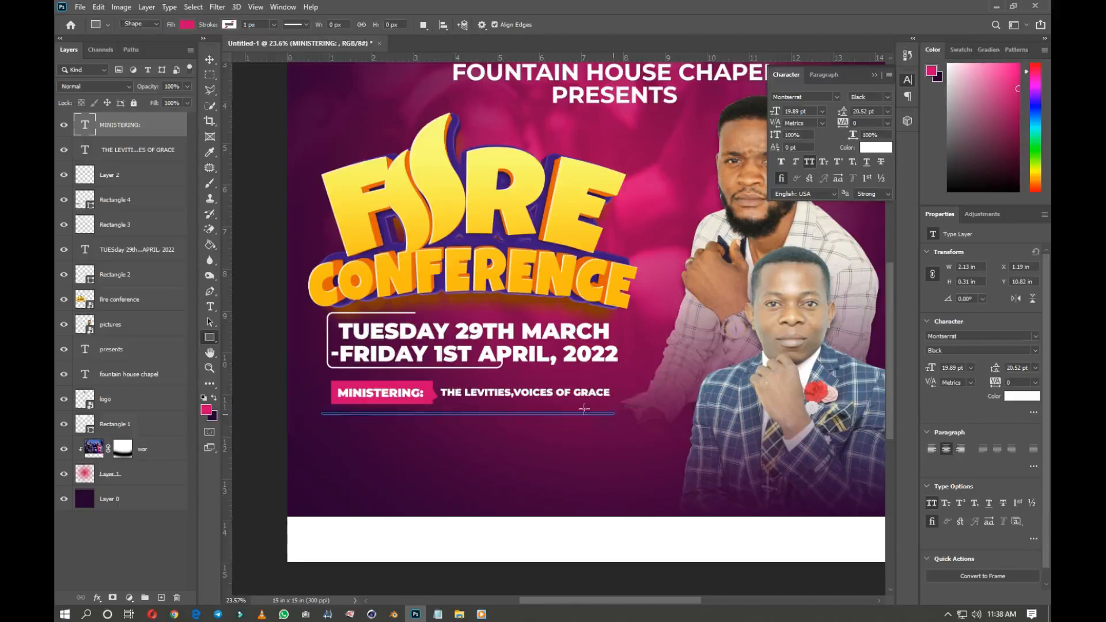
key(v)
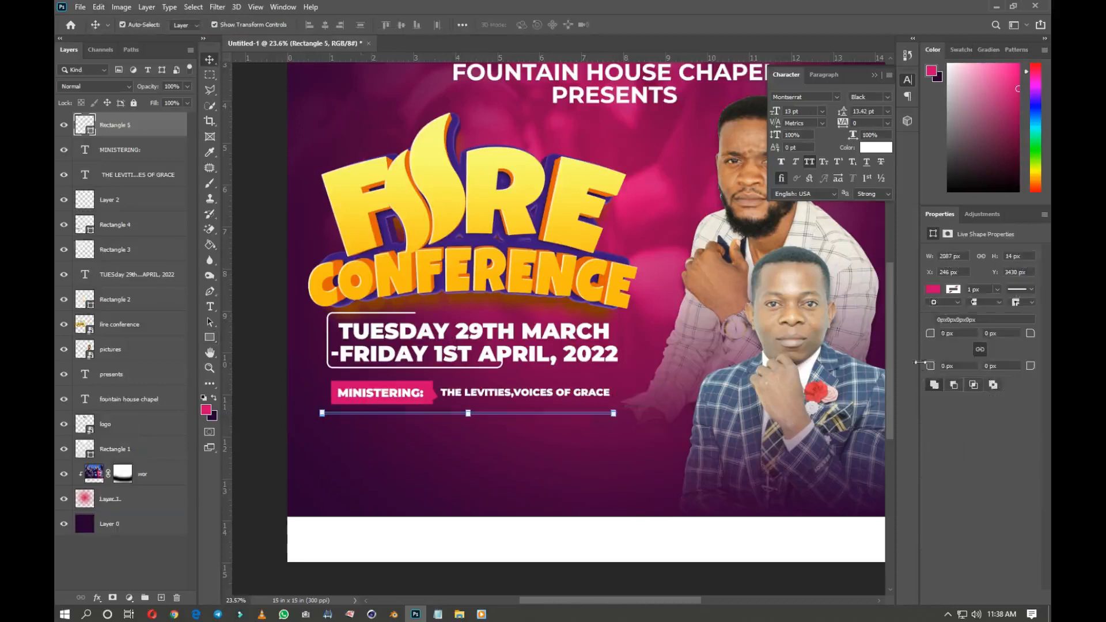
click(934, 290)
click(898, 352)
click(259, 270)
Copy the venue address line from the Notepad document and paste it into a new text box below the divider in Photoshop
scroll(428, 575, down, 2)
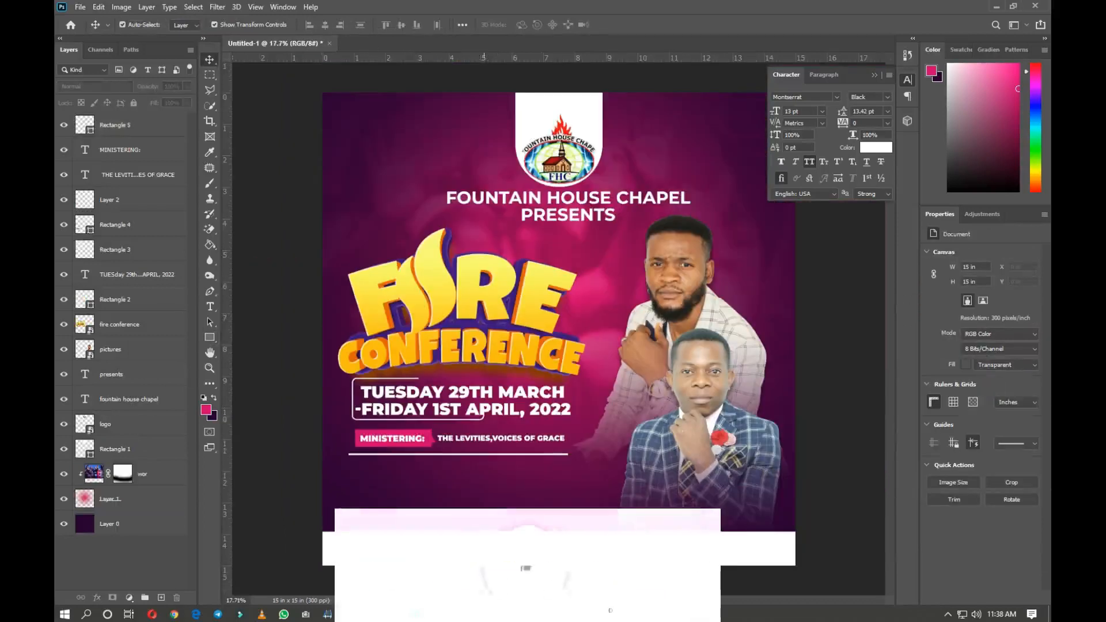
key(alt+Tab)
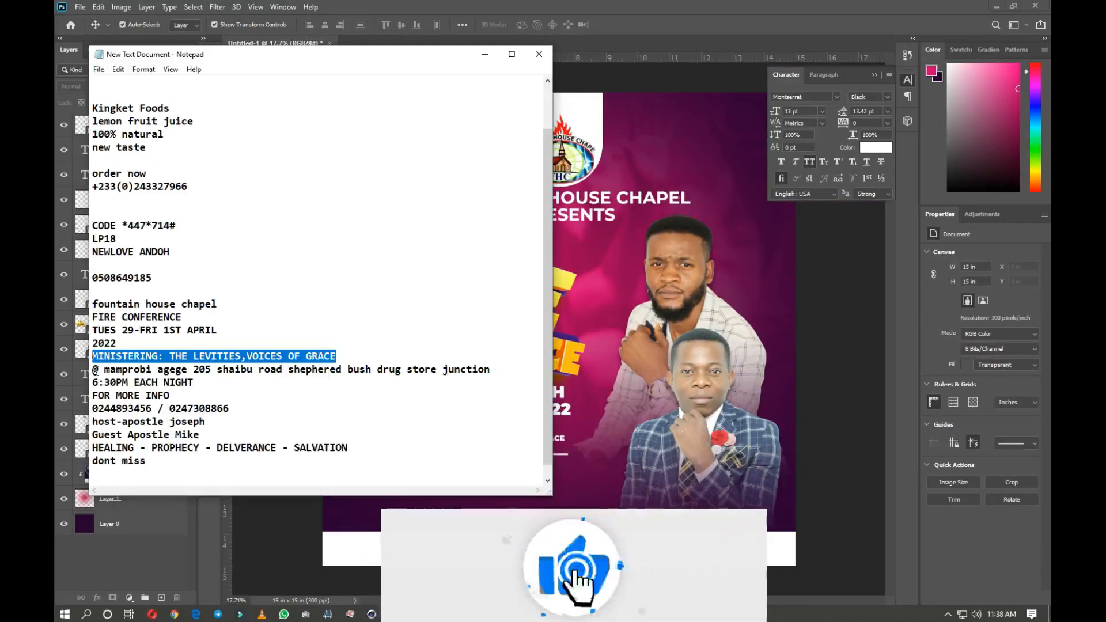
drag(93, 370, 522, 375)
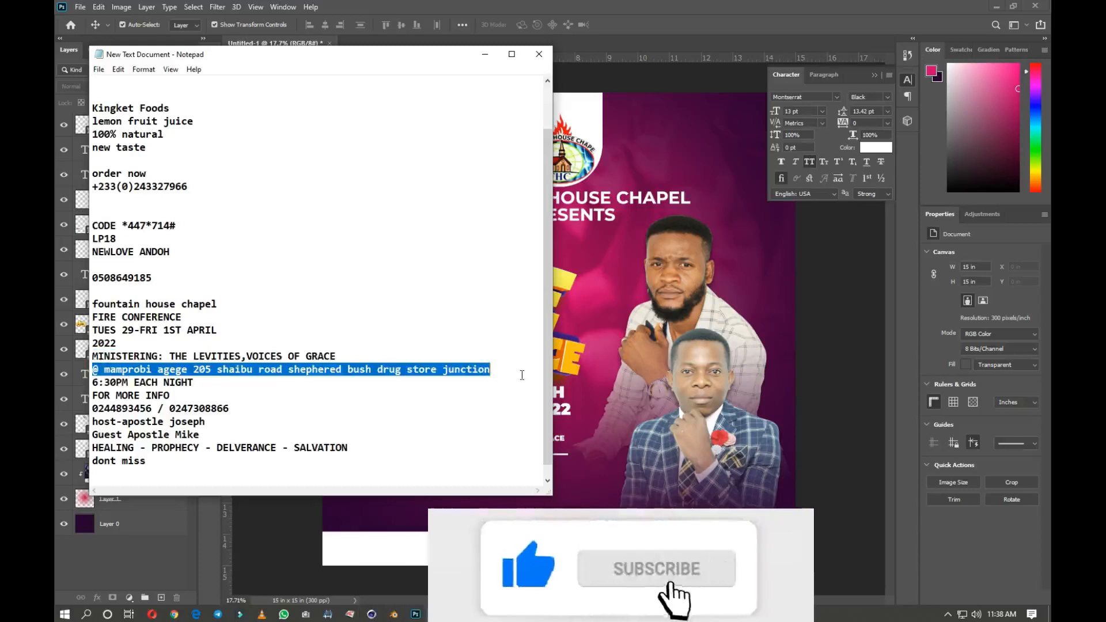
key(alt+Tab)
scroll(298, 479, up, 2)
drag(298, 466, 614, 508)
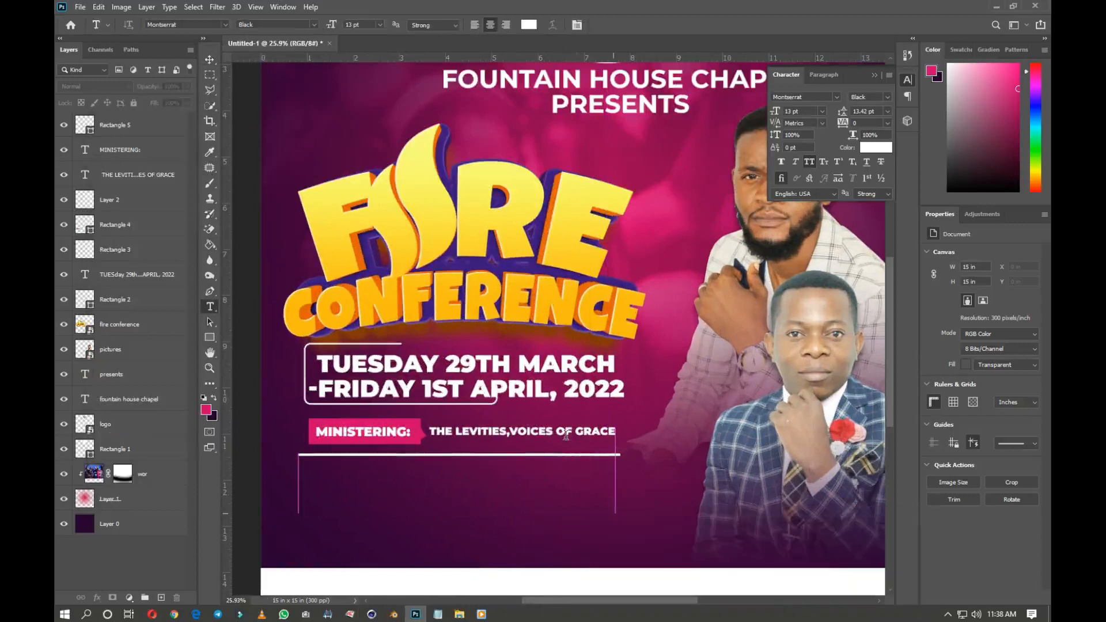
text(@ MAMPROBI AGEGE 205 SHAIBU ROAD SHEPHERED BUSH DRUG STORE JUNCTION)
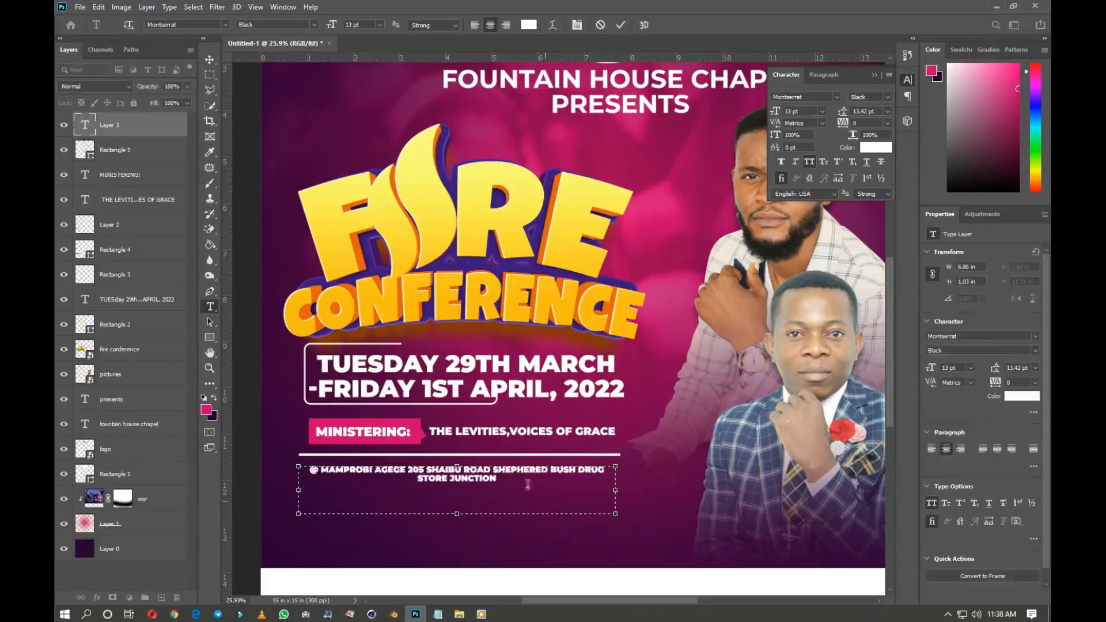
Set the venue address text to 22 pt with 20.42 pt leading and break its last word onto a separate line
key(ctrl+a)
drag(776, 113, 851, 115)
click(845, 109)
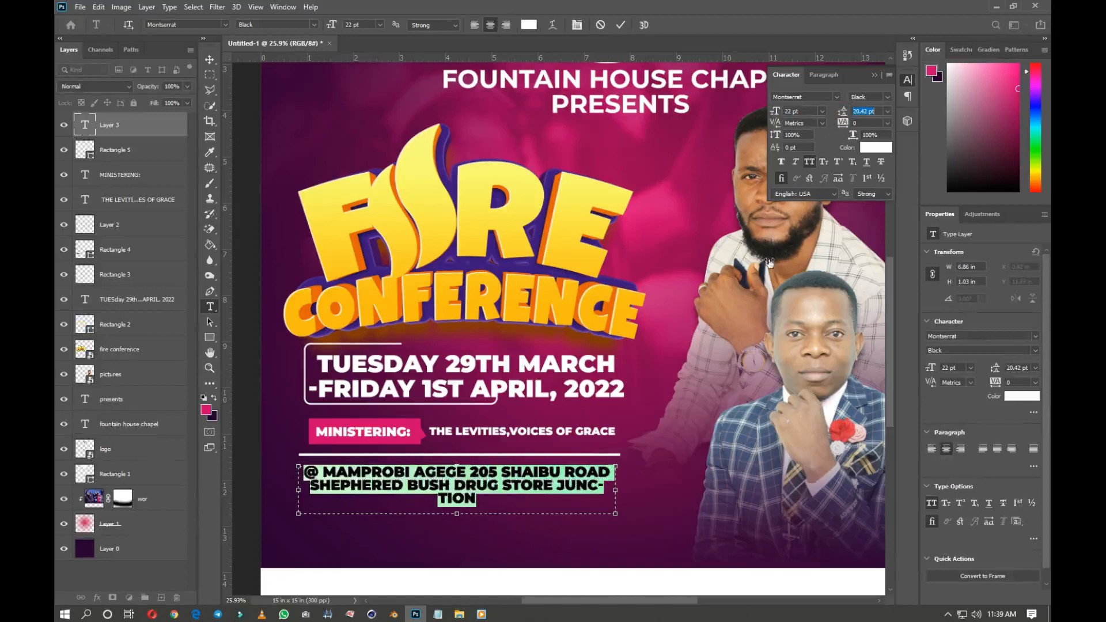
click(564, 486)
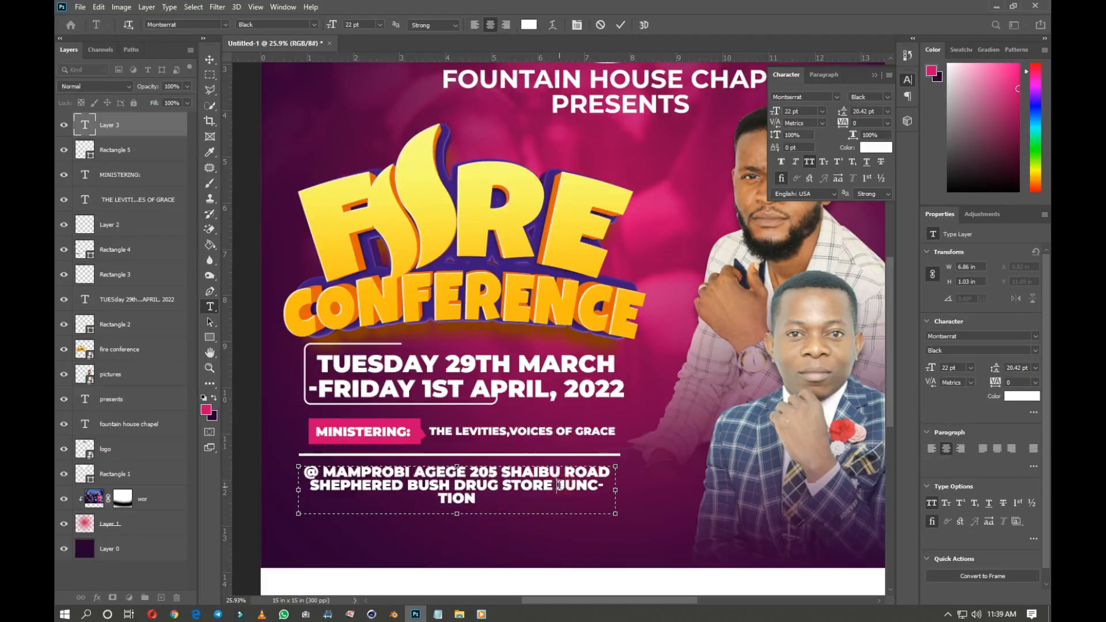
key(Return)
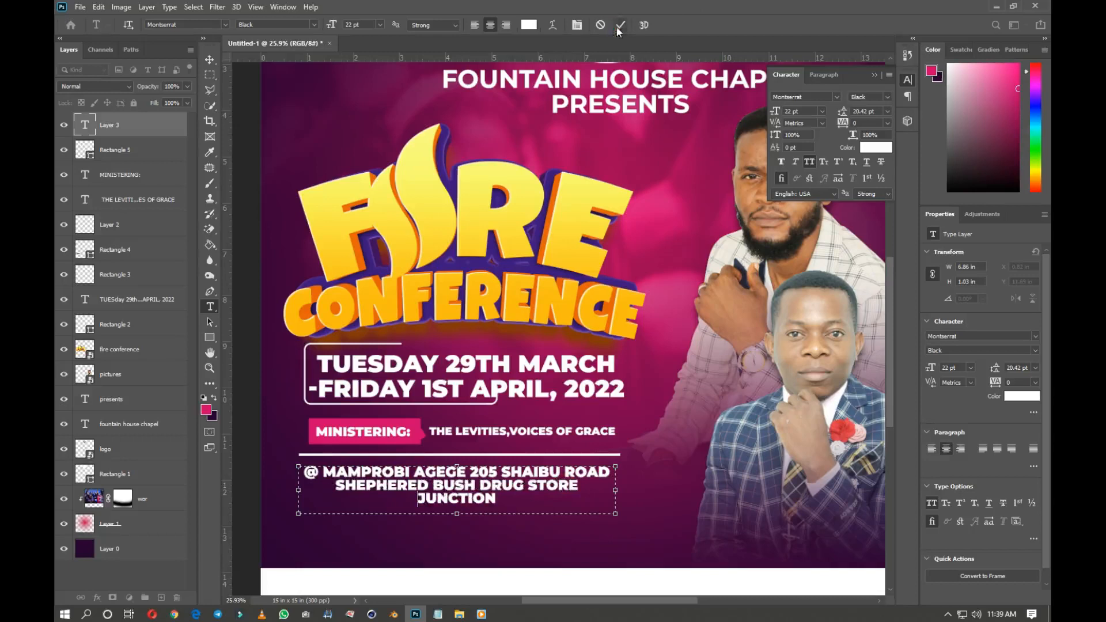
click(495, 549)
key(v)
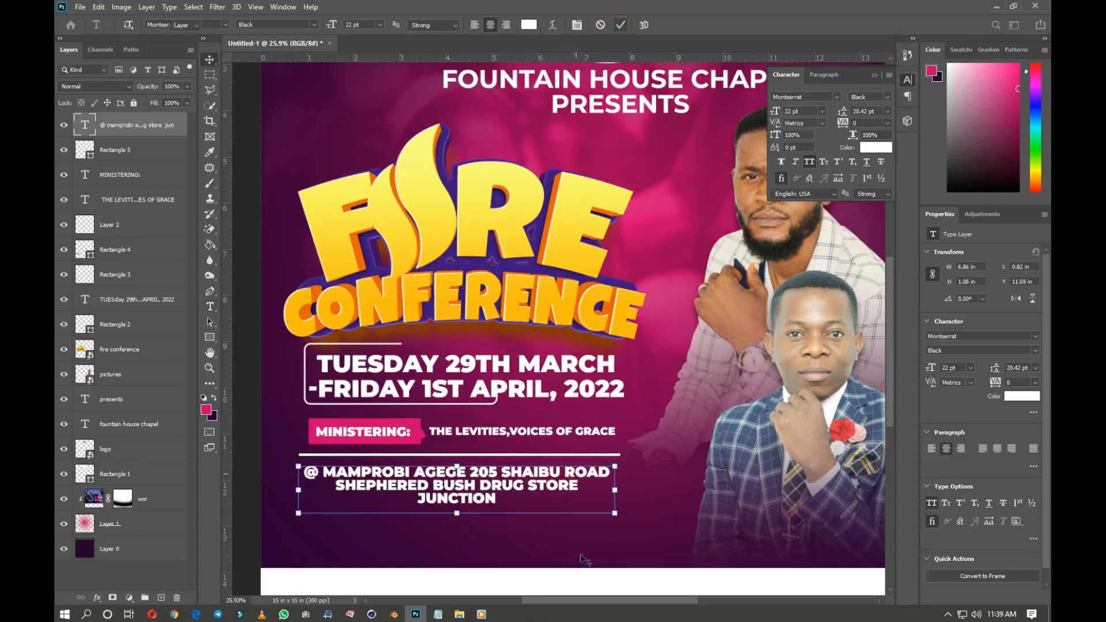
Copy "6:30PM EACH NIGHT" from the Notepad document and return to the Photoshop flyer
click(438, 614)
drag(202, 383, 80, 387)
key(ctrl+c)
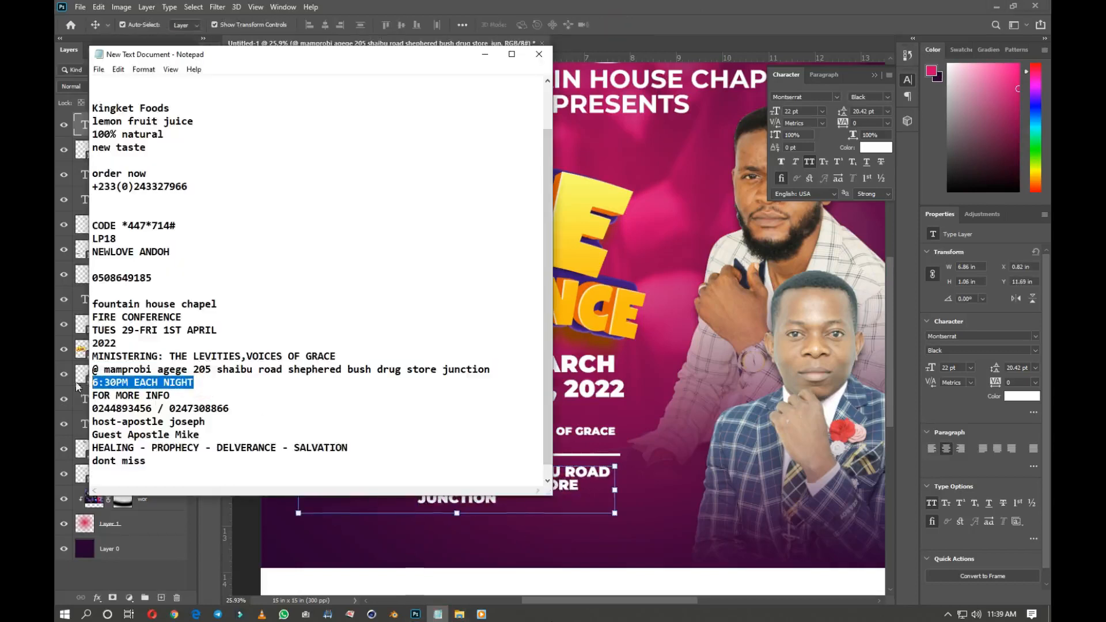
click(693, 41)
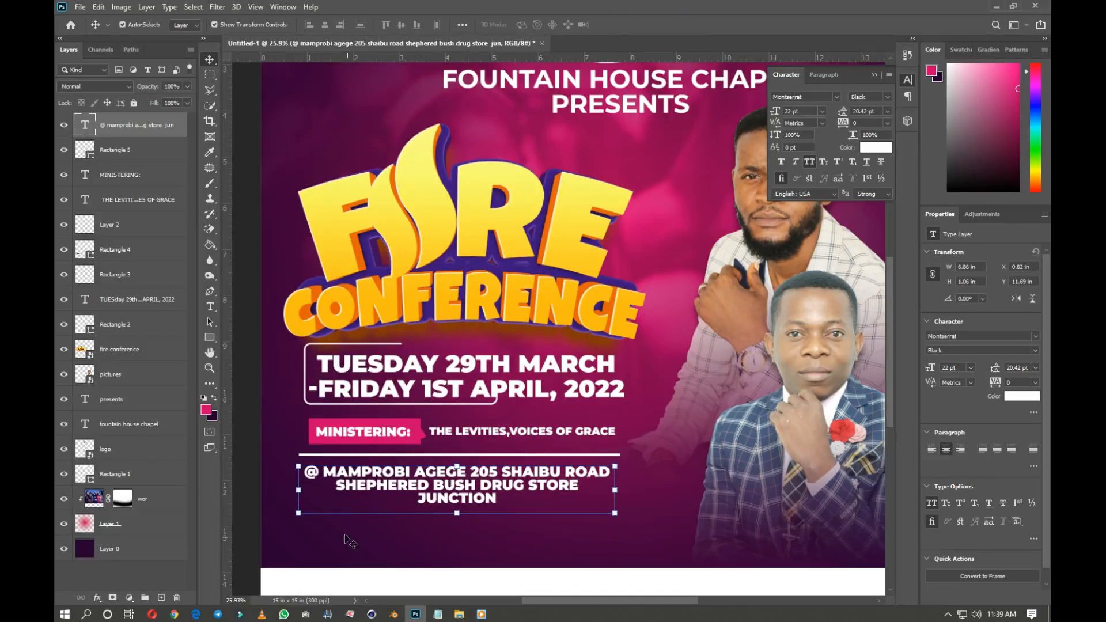
Duplicate the pink "MINISTERING:" bar together with its pointer and place the copy below the venue address
scroll(416, 521, up, 2)
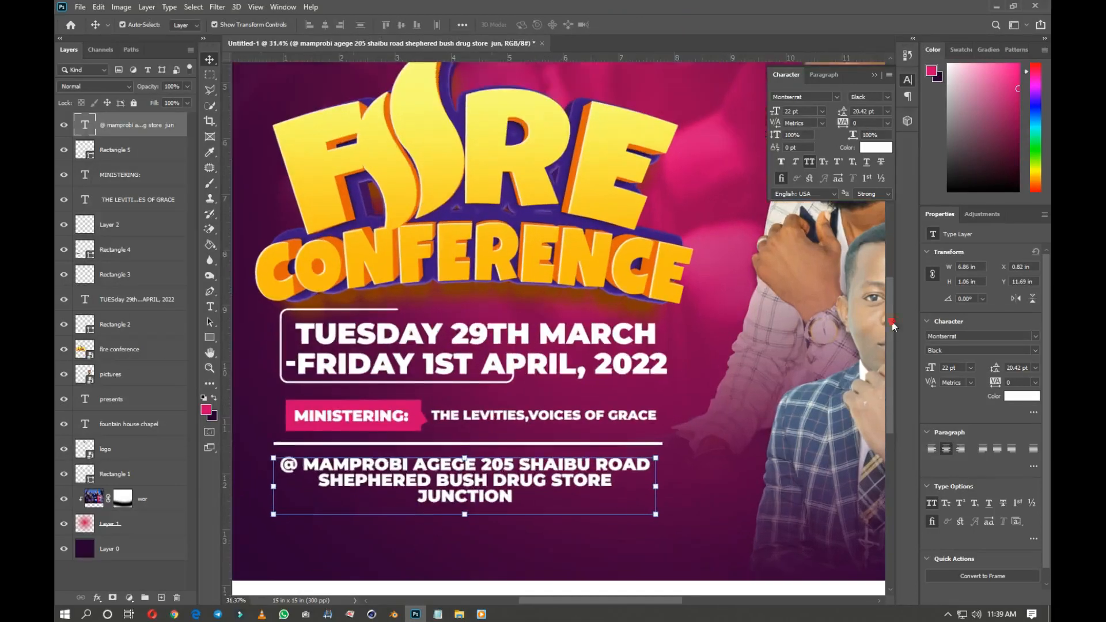
drag(892, 326, 892, 366)
click(424, 298)
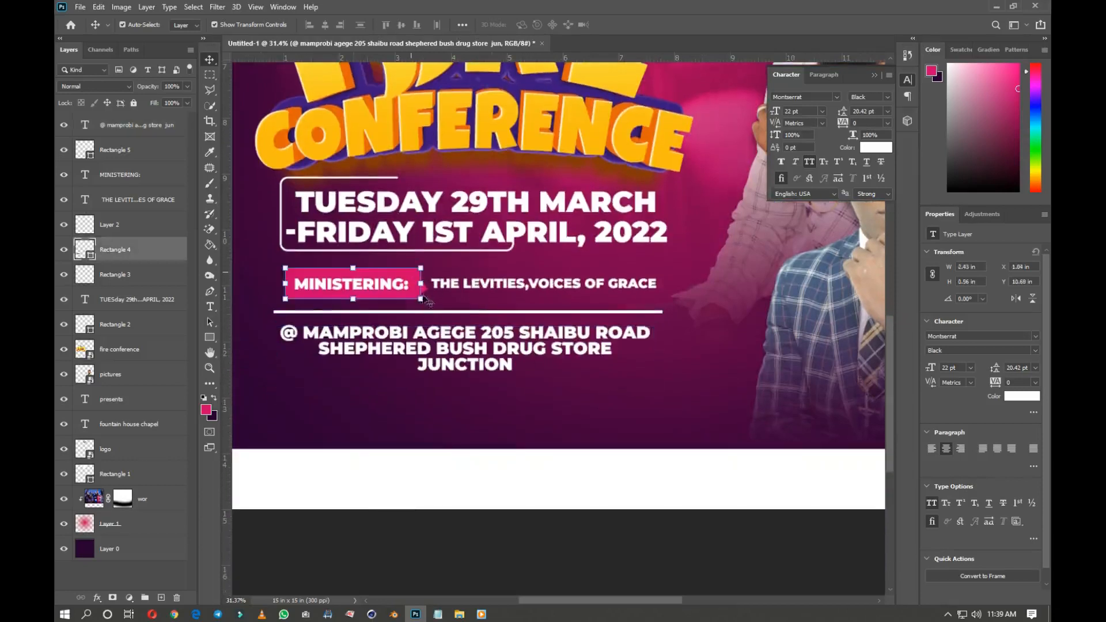
scroll(424, 298, up, 8)
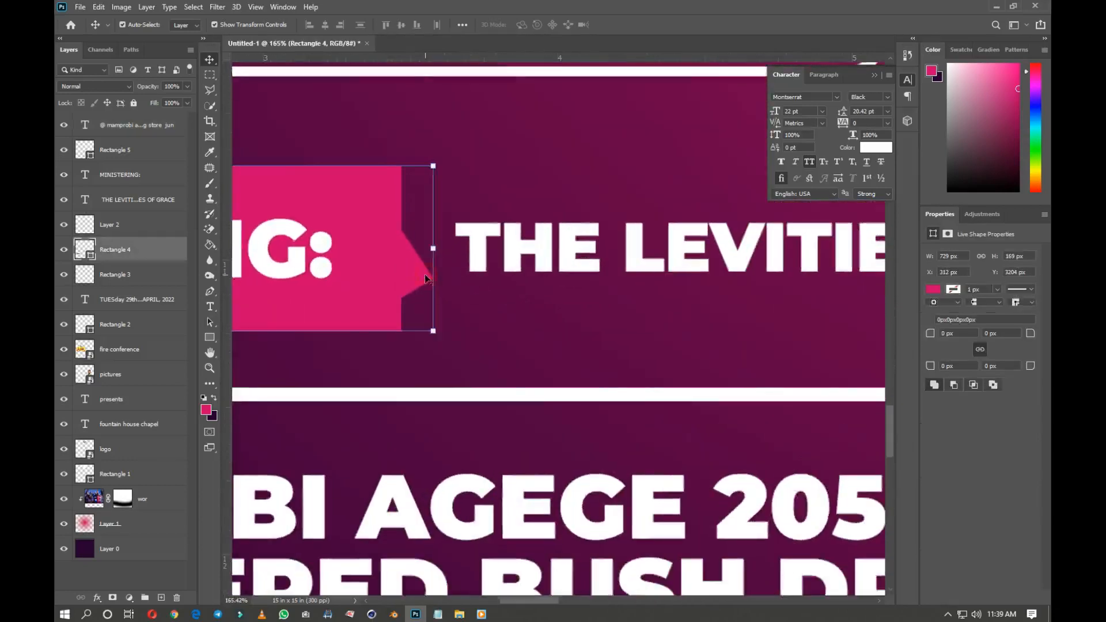
scroll(425, 279, down, 6)
drag(421, 267, 433, 429)
scroll(483, 424, down, 2)
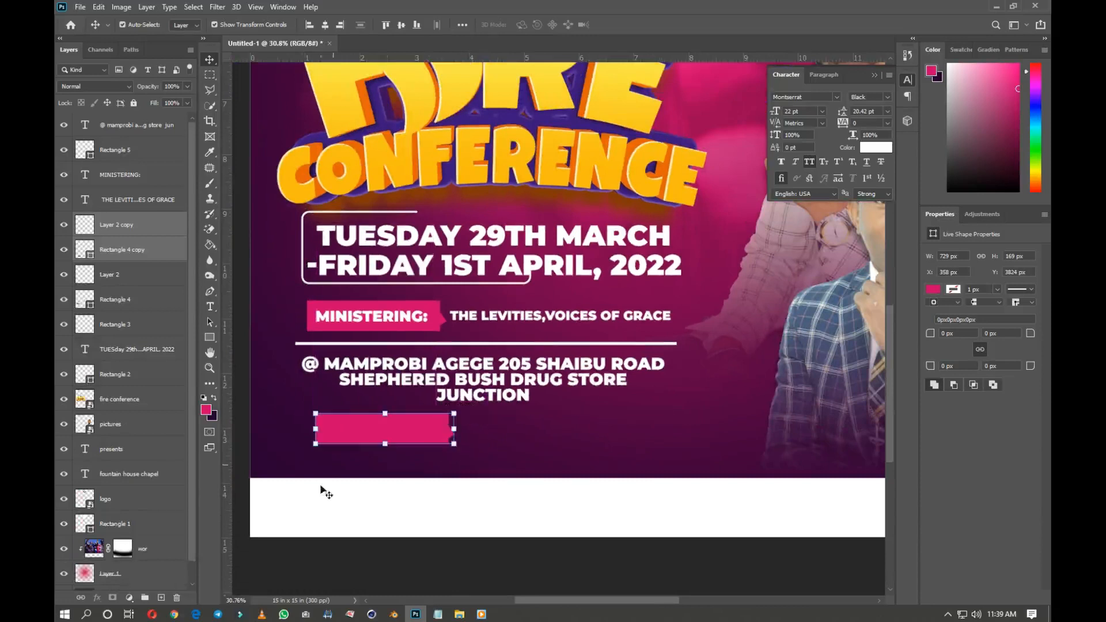
Paste "6:30PM EACH NIGHT" as a new text layer over the duplicated pink bar
scroll(317, 458, up, 2)
key(t)
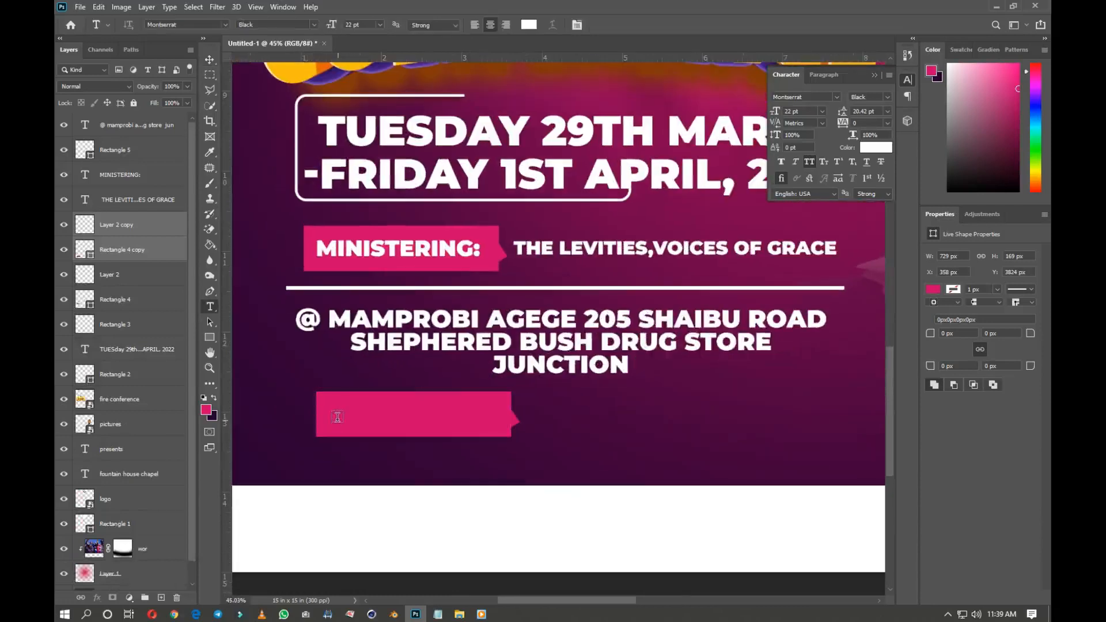
click(338, 417)
key(BackSpace)
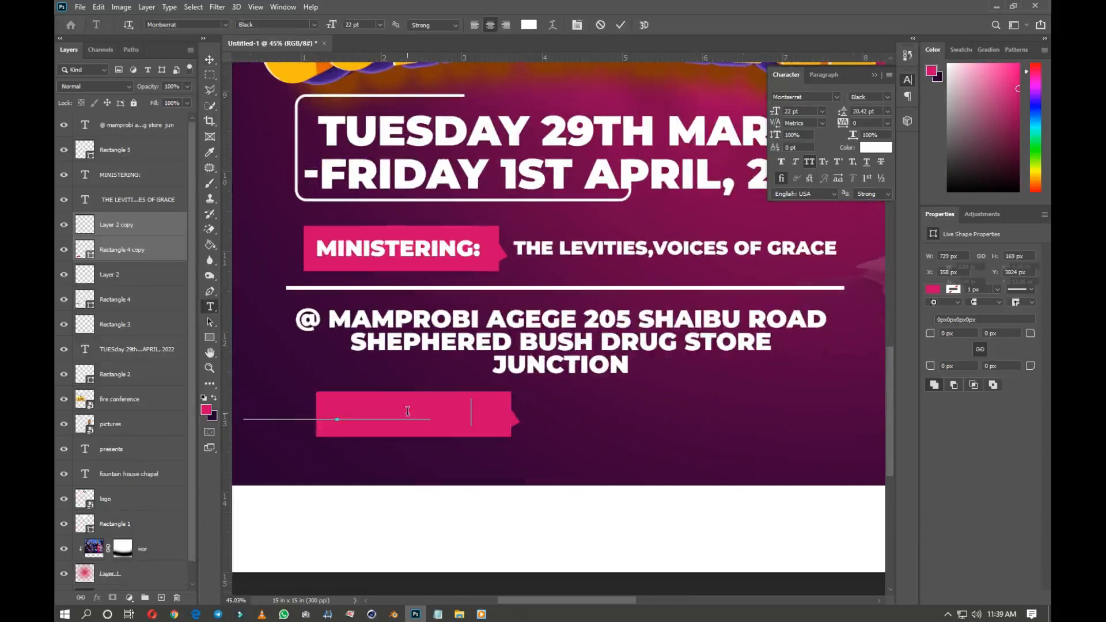
key(ctrl+v)
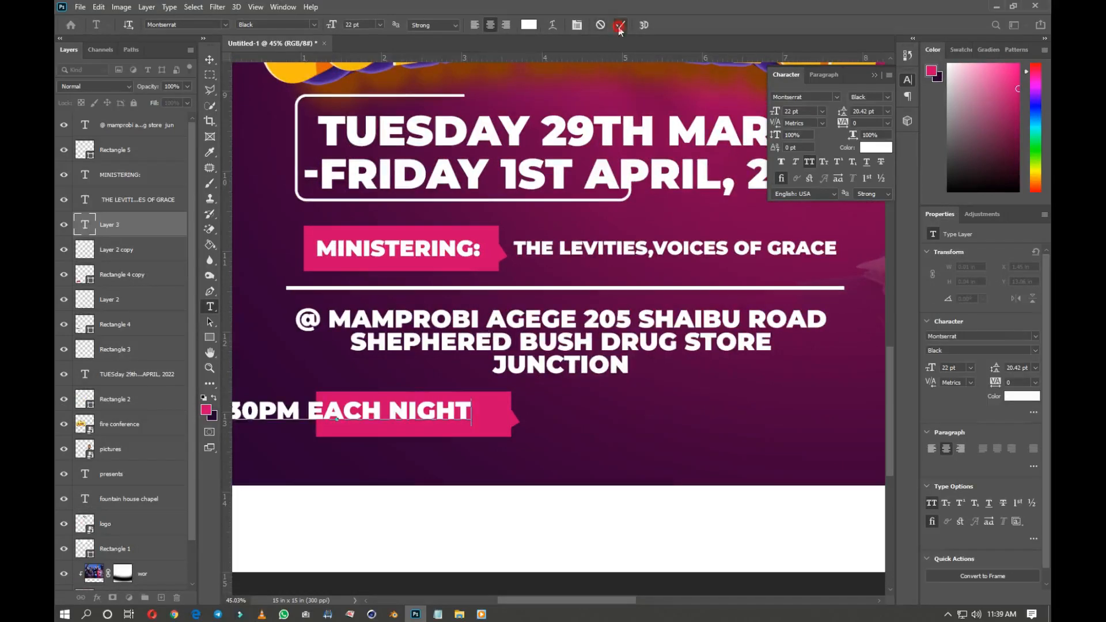
key(ctrl+Return)
key(v)
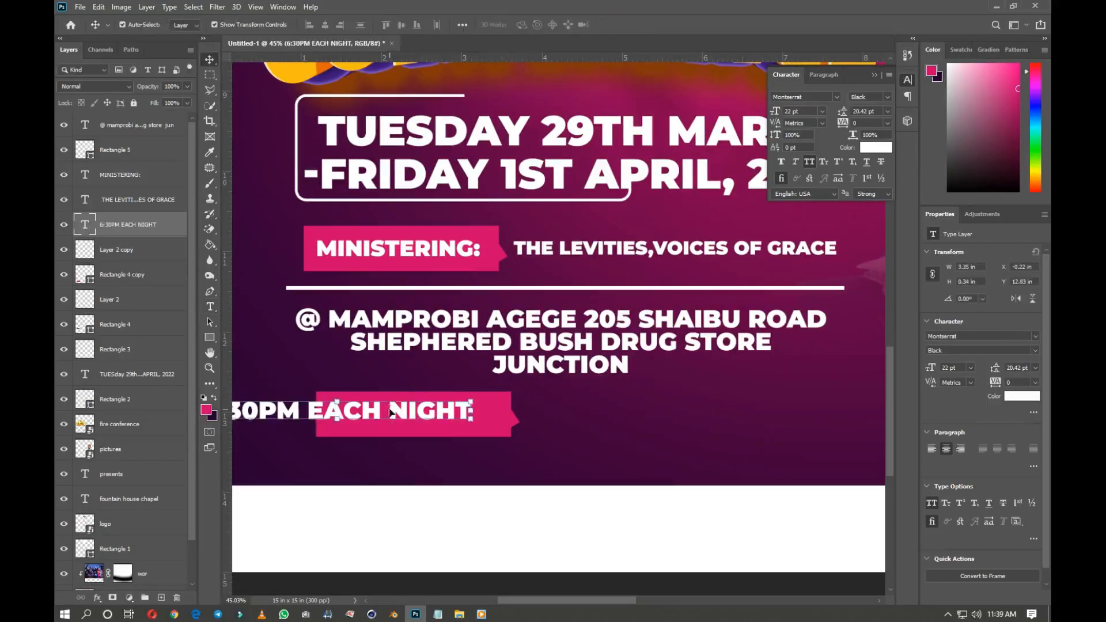
Scale the "6:30PM EACH NIGHT" text down to about 16.35 pt and position it on the duplicated pink bar
drag(392, 411, 483, 411)
drag(563, 401, 485, 400)
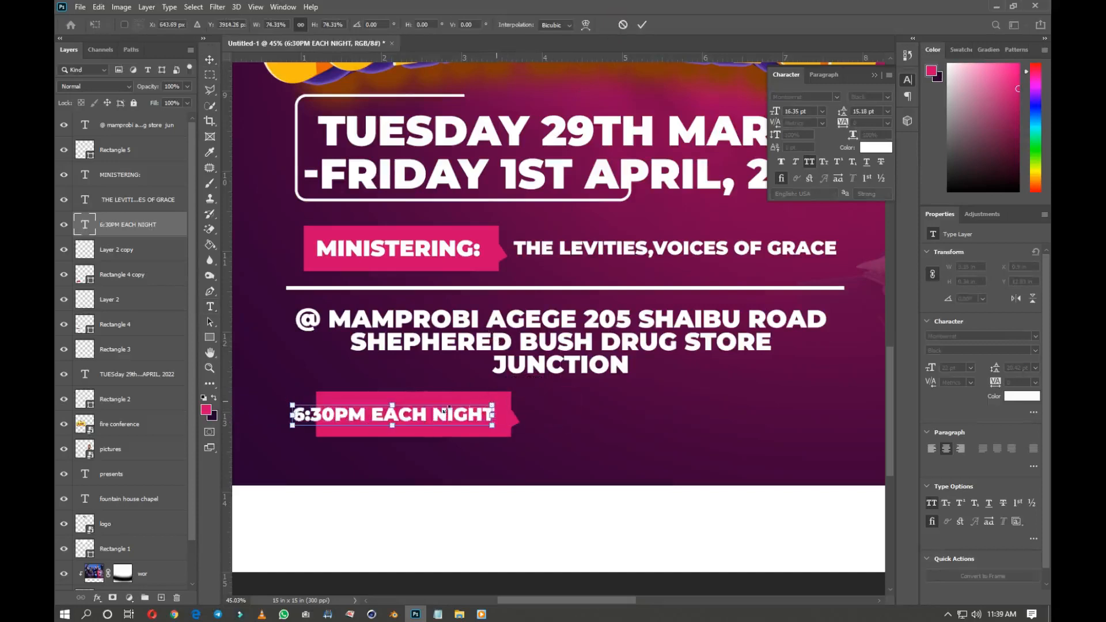
key(Return)
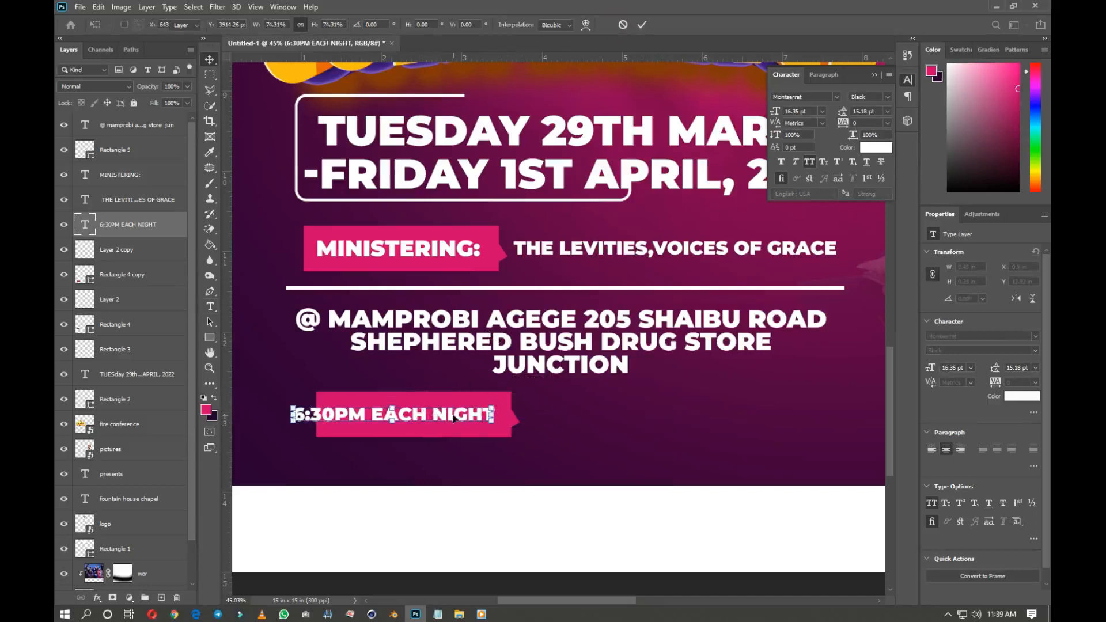
drag(442, 418, 463, 418)
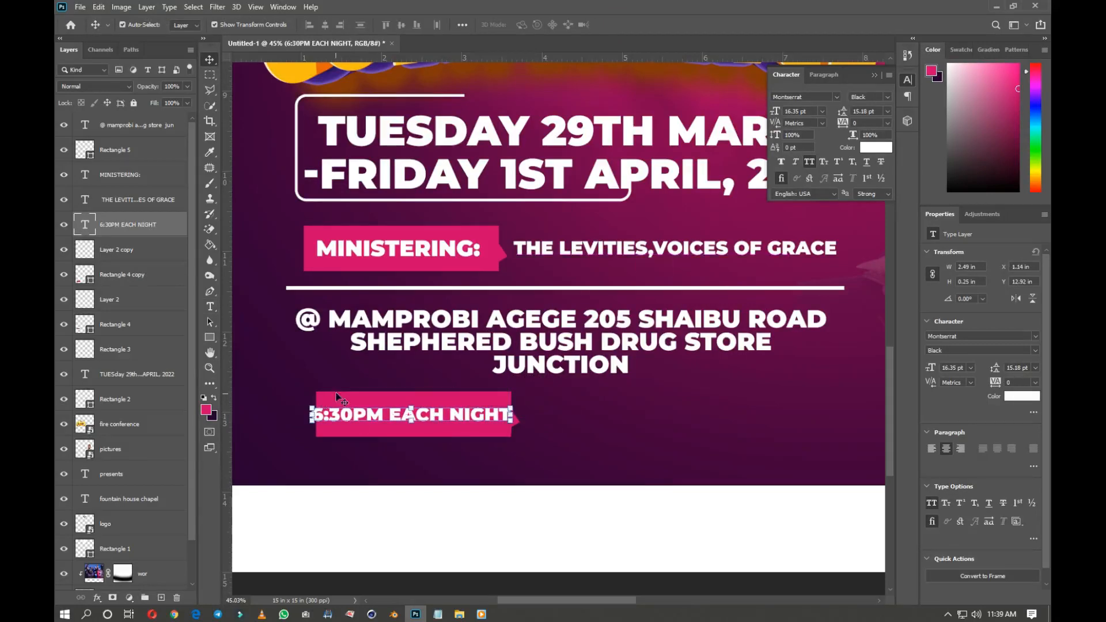
Stretch the duplicated pink bar leftward to about 780 px wide and shift the time text left to sit inside it
click(325, 409)
key(ctrl+t)
drag(315, 414, 302, 414)
key(Return)
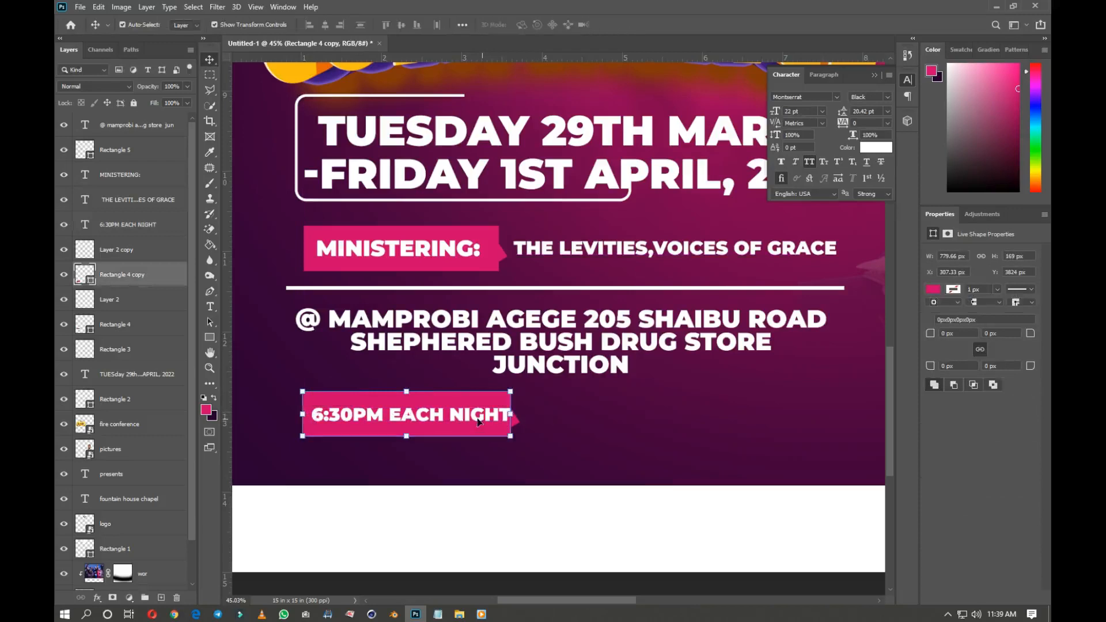
click(477, 422)
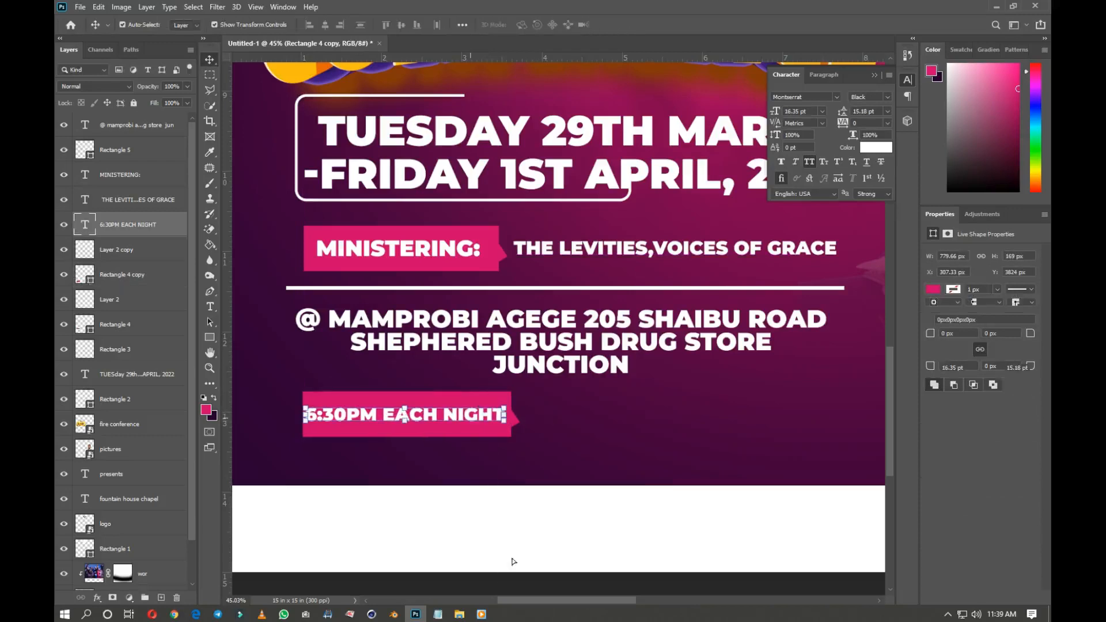
Copy the "FOR MORE INFO" line and the phone numbers beneath it from the Notepad document and return to Photoshop
key(alt+Tab)
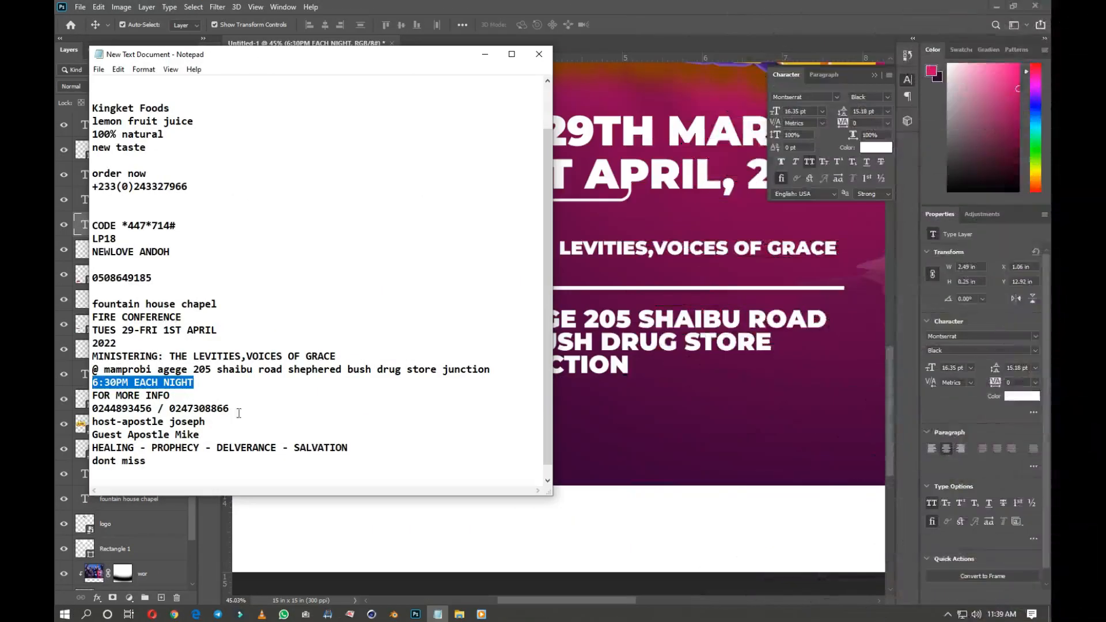
drag(230, 408, 92, 409)
key(shift+Up)
key(ctrl+c)
key(alt+Tab)
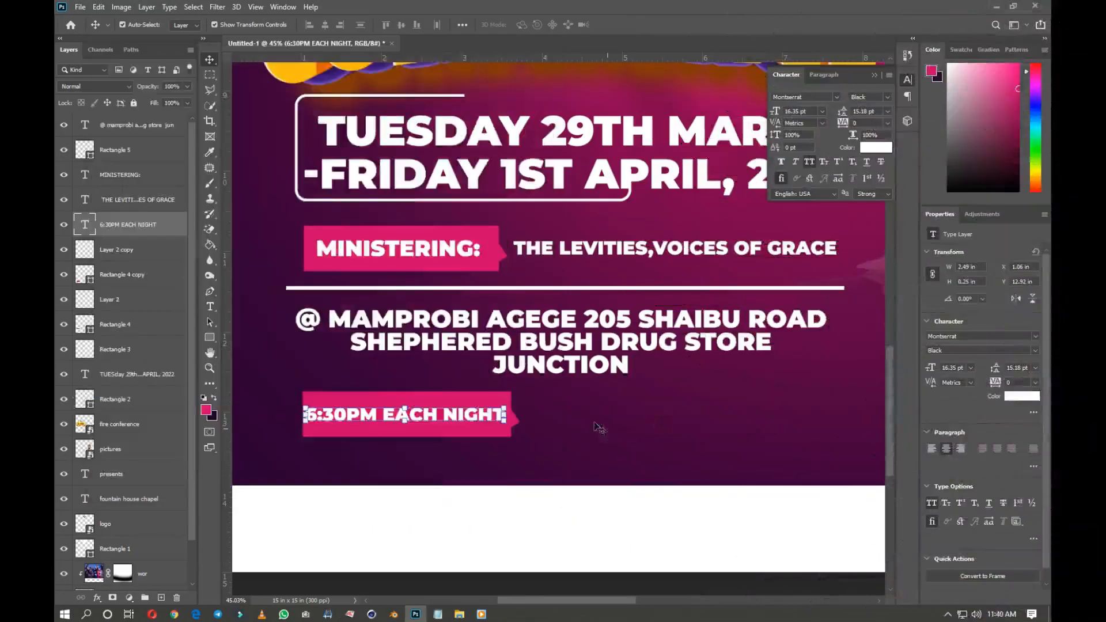
Paste the contact lines as a new 22 pt text layer and move them to the right of the "6:30PM EACH NIGHT" bar
scroll(576, 426, down, 2)
scroll(594, 433, down, 1)
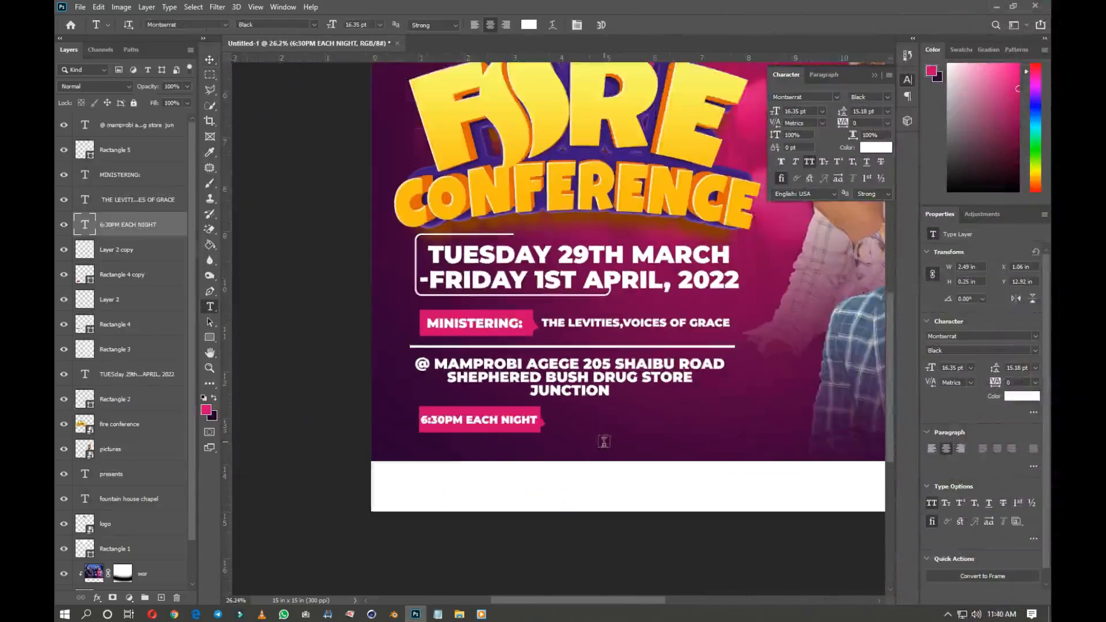
scroll(599, 438, up, 1)
click(571, 408)
key(BackSpace)
key(ctrl+v)
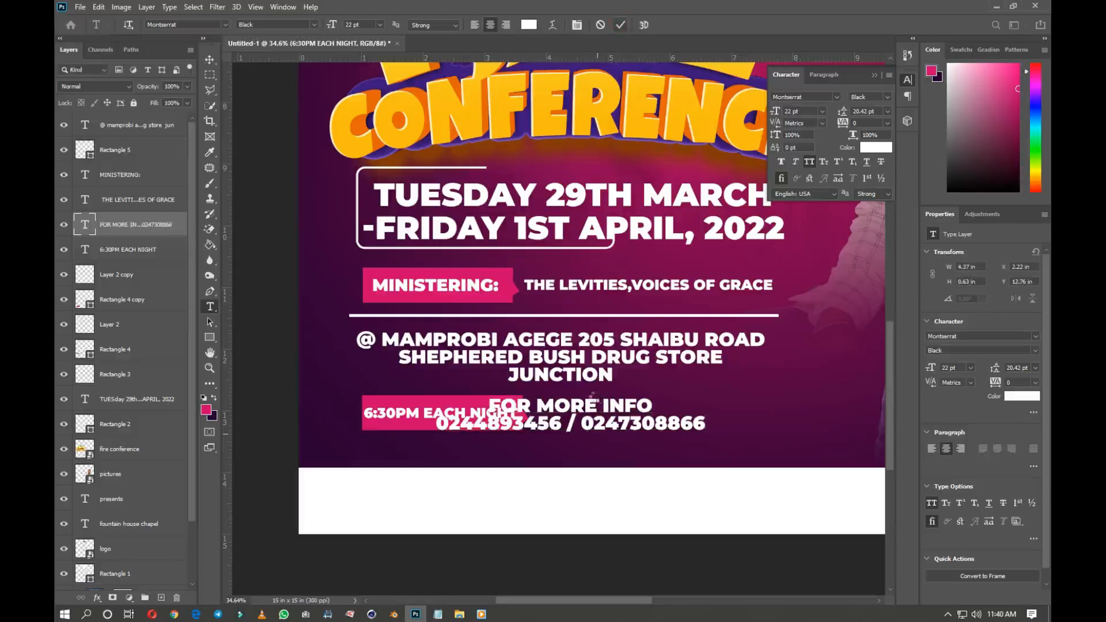
key(v)
scroll(600, 399, up, 2)
drag(622, 426, 750, 431)
Extend the contact heading to read "FOR MORE INFORMATION"
key(t)
click(798, 406)
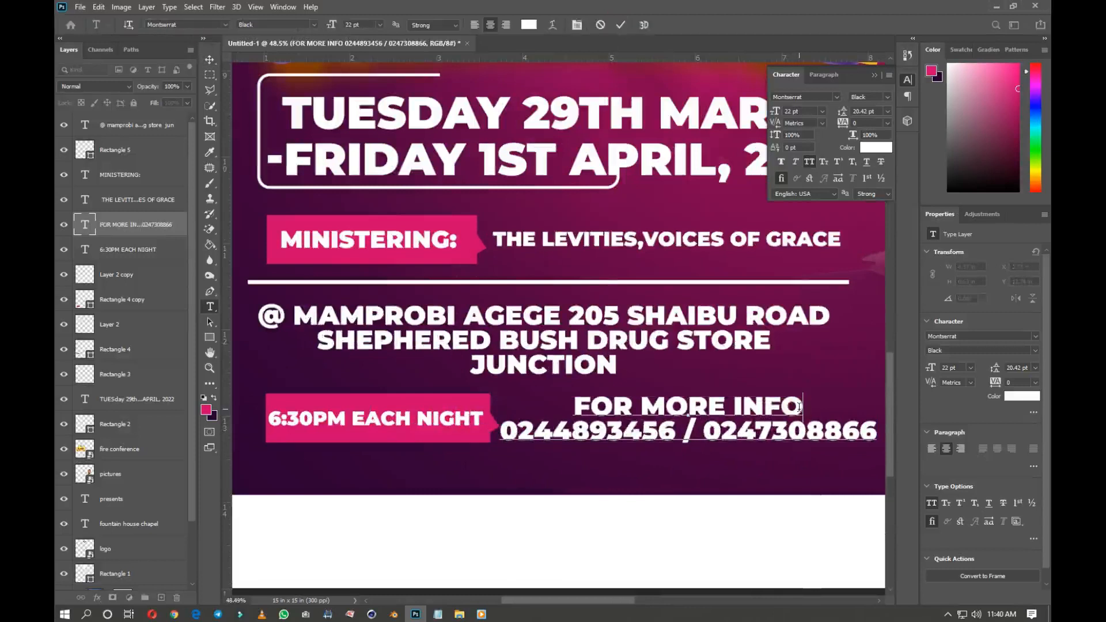
text(RMATION)
key(ctrl+Return)
key(v)
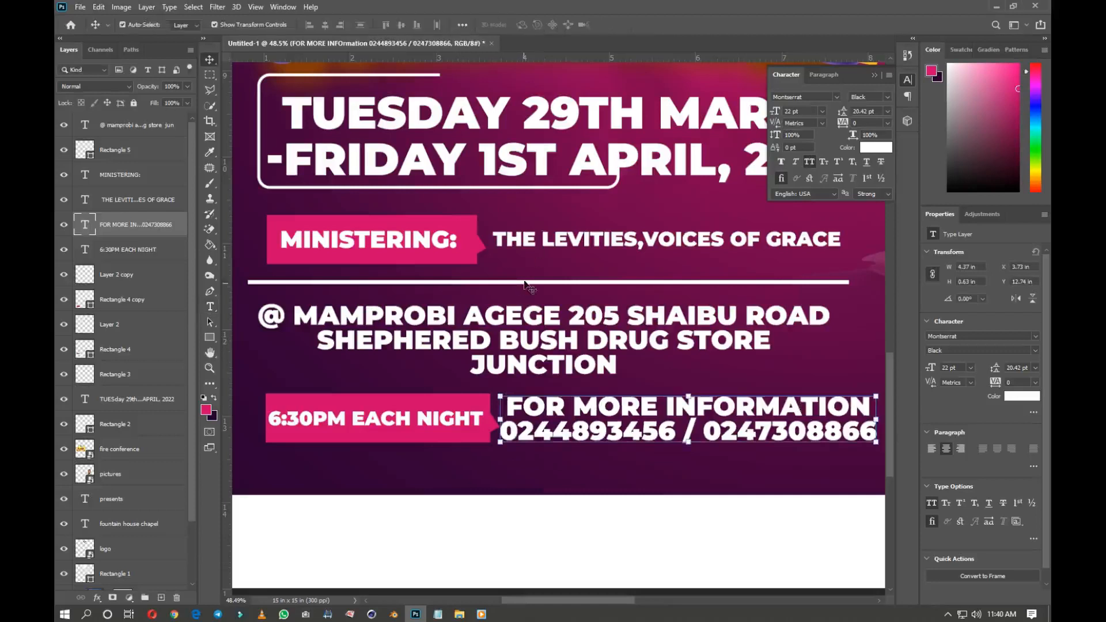
Duplicate the white divider line below the venue address and nudge the address text up between the two lines
drag(525, 284, 528, 379)
drag(538, 337, 533, 331)
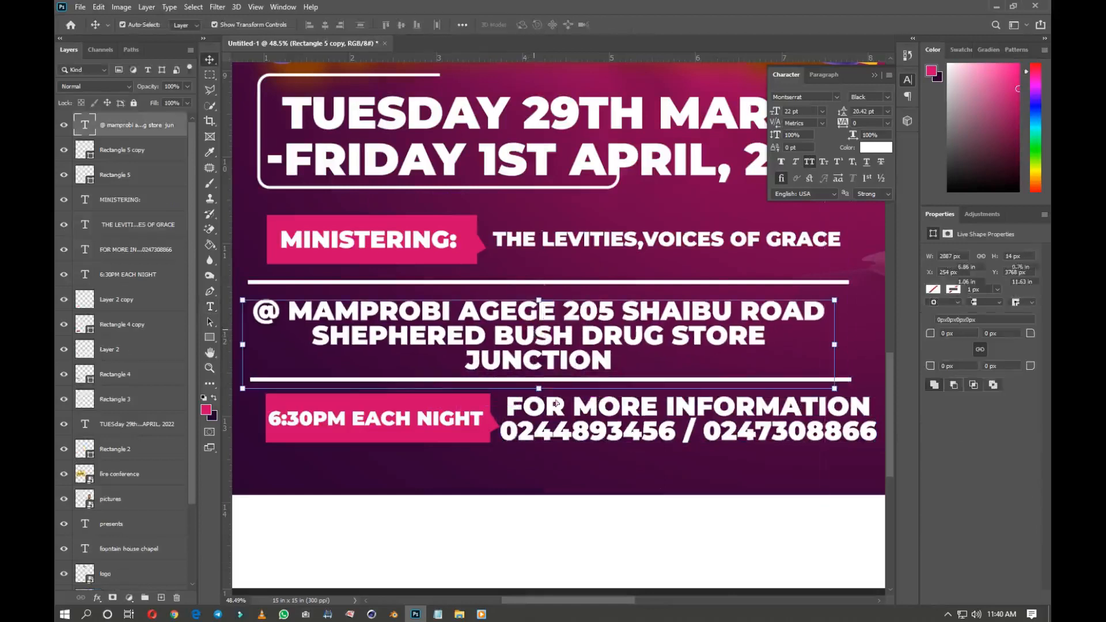
scroll(557, 437, down, 3)
scroll(549, 452, up, 3)
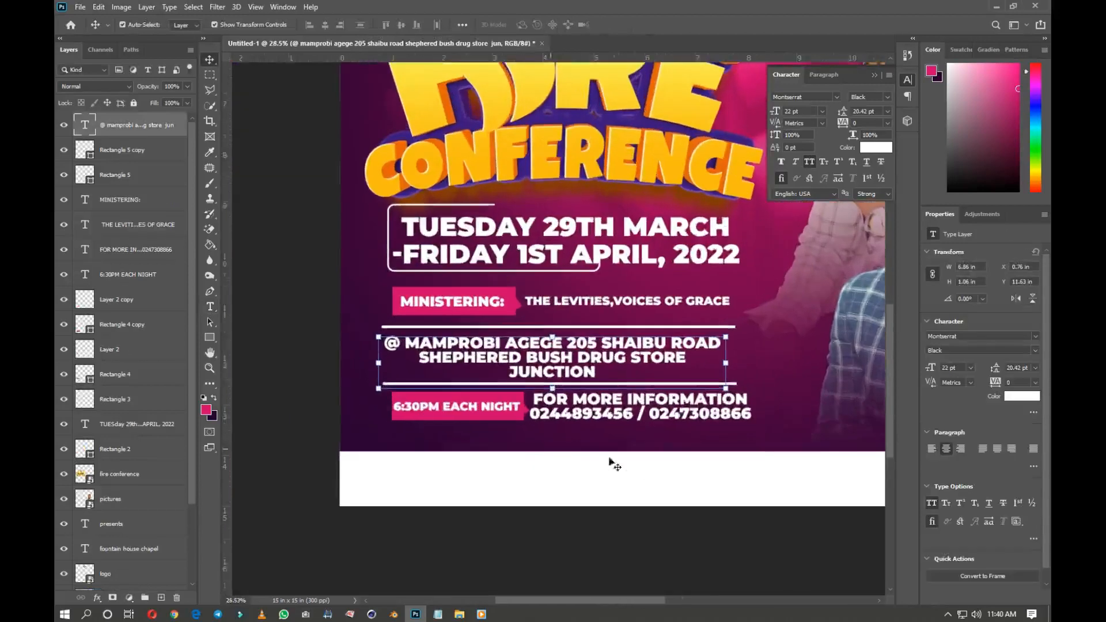
scroll(617, 599, down, 2)
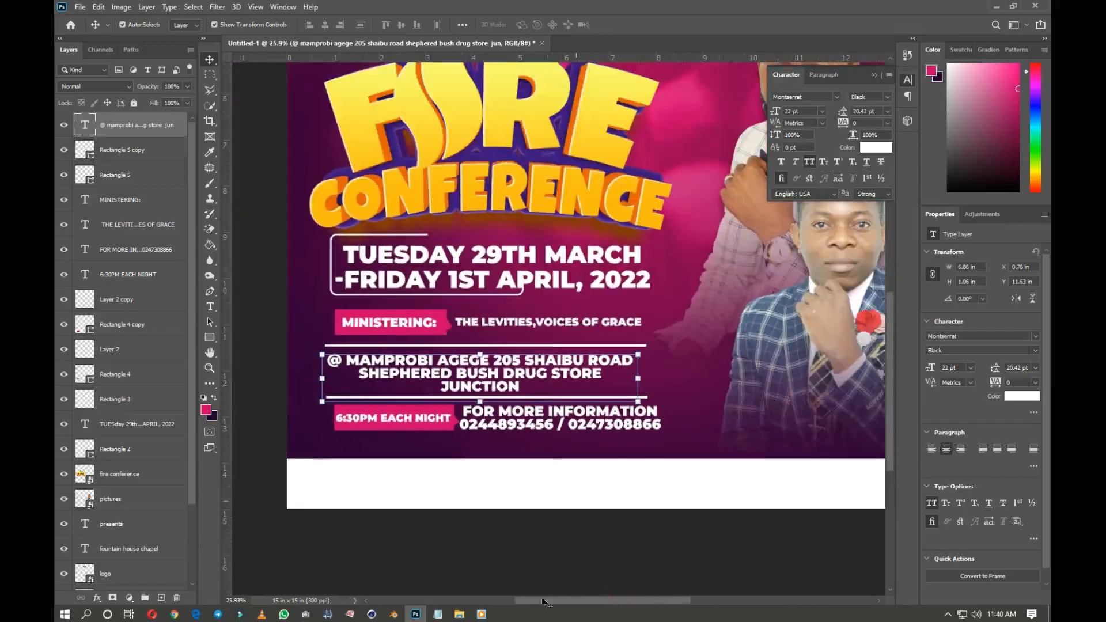
Copy the "HEALING - PROPHECY - DELVERANCE - SALVATION" line from the Notepad document and return to Photoshop
click(439, 614)
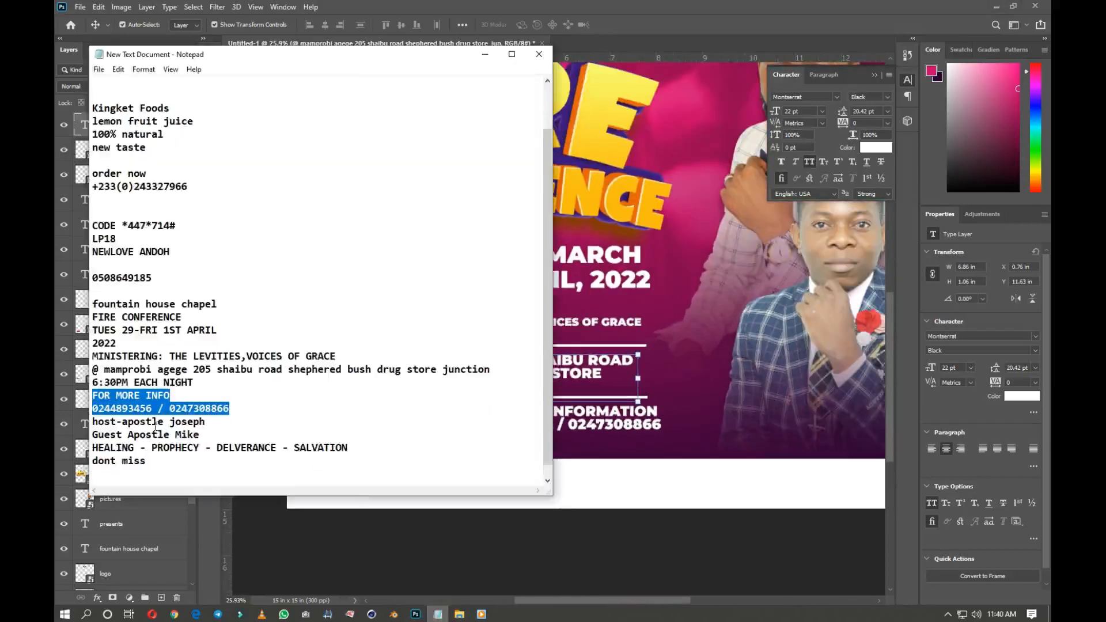
scroll(155, 425, down, 1)
drag(91, 435, 442, 431)
click(690, 502)
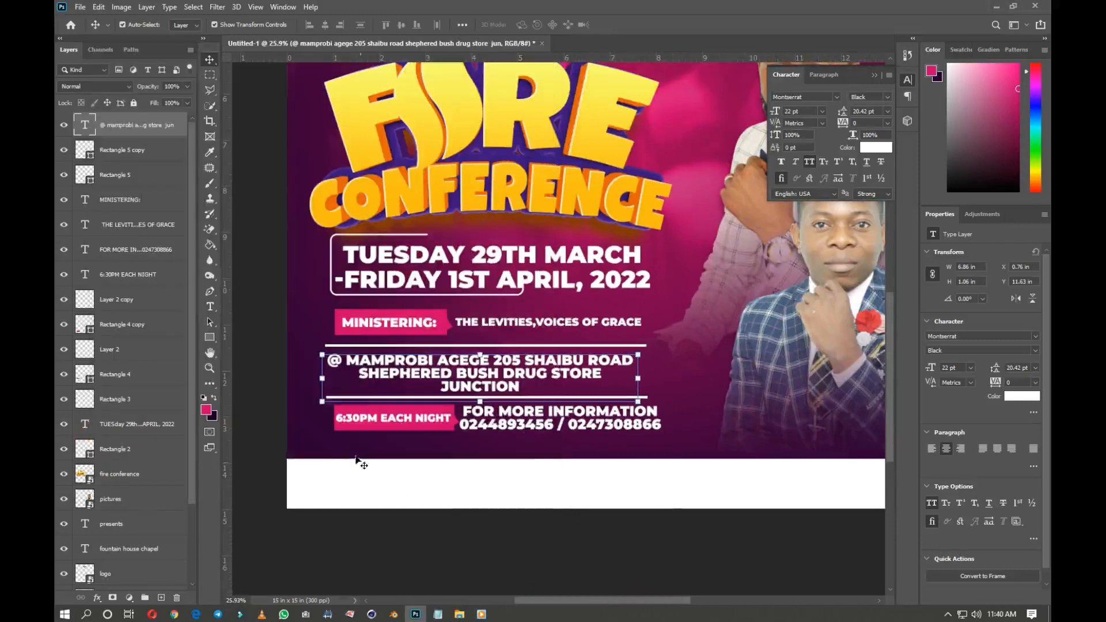
Paste the "HEALING - PROPHECY - DELVERANCE - SALVATION" line as a new 22 pt text layer and move it beneath the contact lines
click(328, 448)
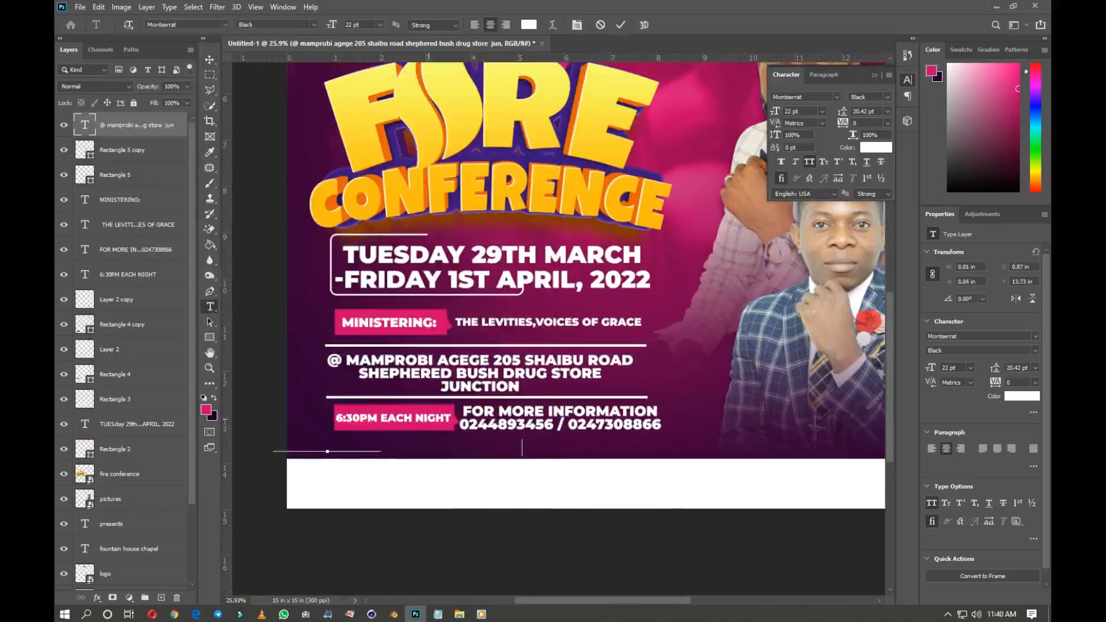
key(ctrl+v)
click(618, 26)
key(v)
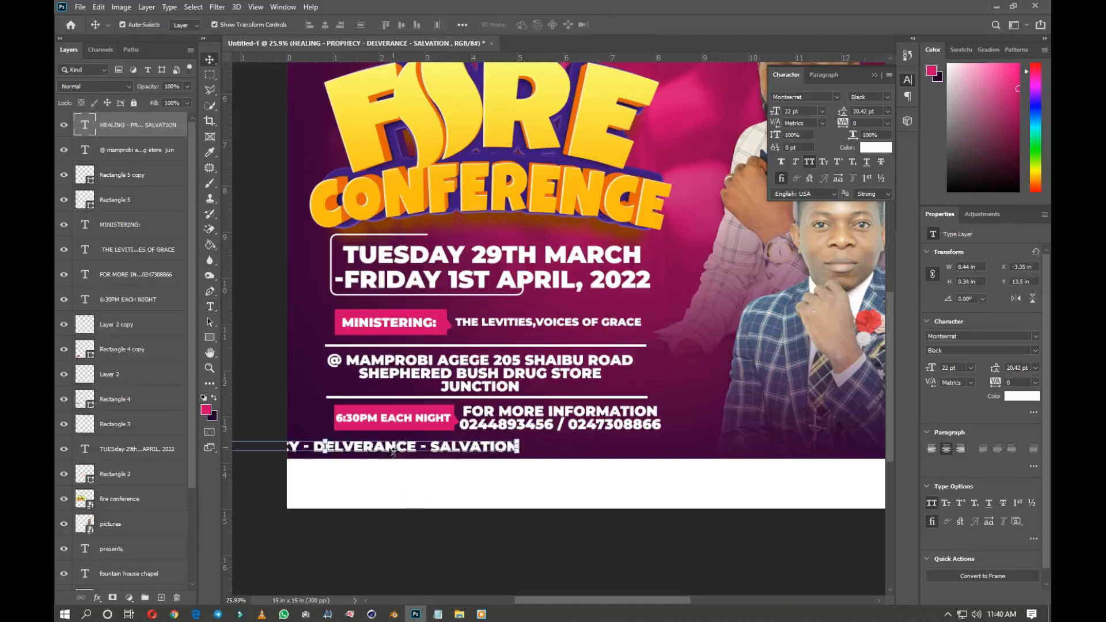
mouse_move(394, 452)
mouse_down()
mouse_move(567, 449)
mouse_move(558, 448)
mouse_up()
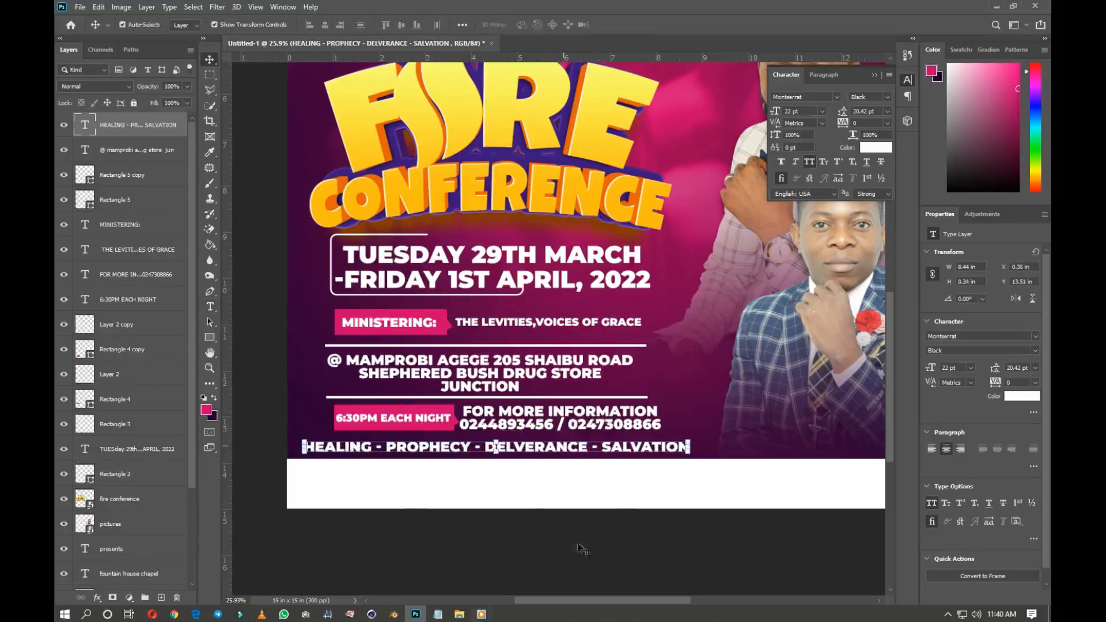
Copy "dont miss" from the Notepad document and paste it as a new text layer on the white footer bar in Photoshop
click(438, 613)
mouse_move(185, 455)
mouse_down()
mouse_move(74, 434)
mouse_move(74, 448)
mouse_up()
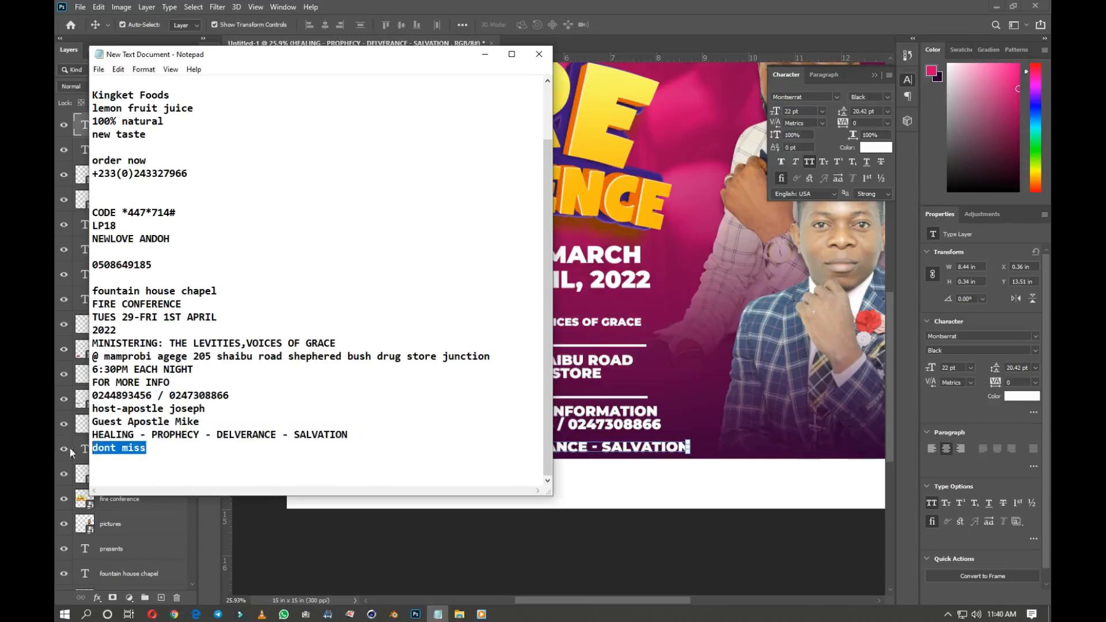
click(632, 494)
key(t)
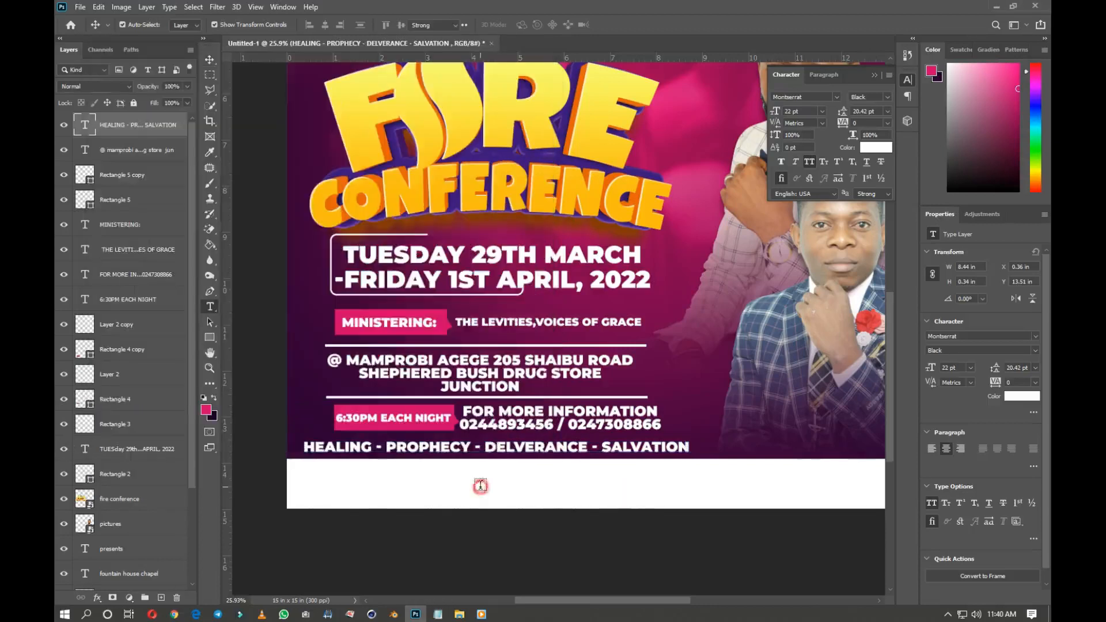
click(480, 485)
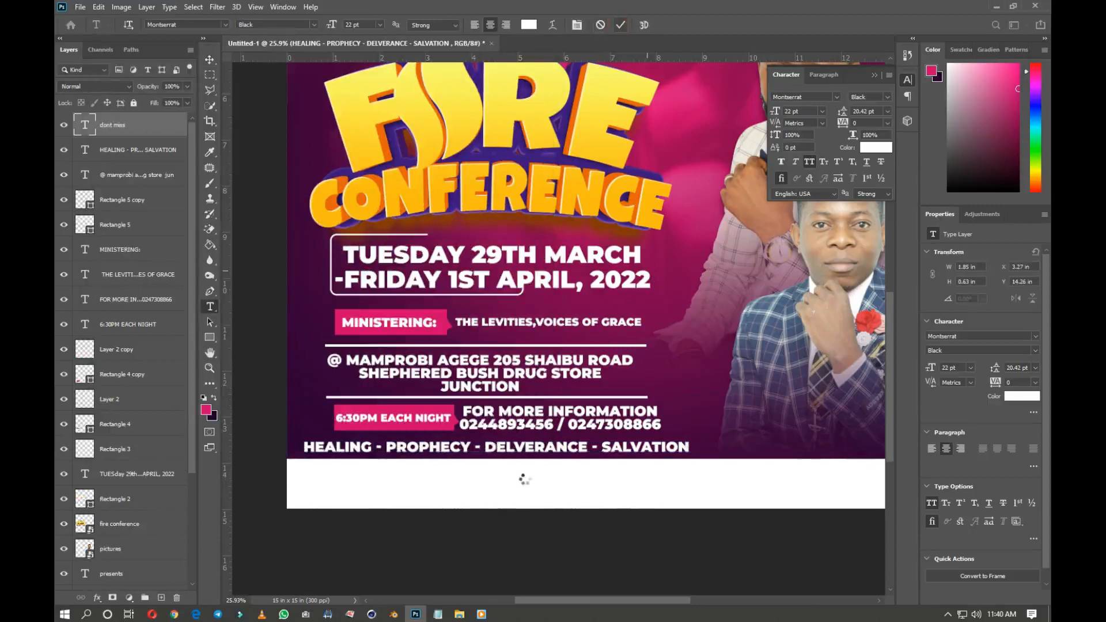
Enlarge the "DONT MISS" text to about 53 pt and set its font weight to SemiBold
key(ctrl+t)
drag(601, 448, 697, 447)
key(Return)
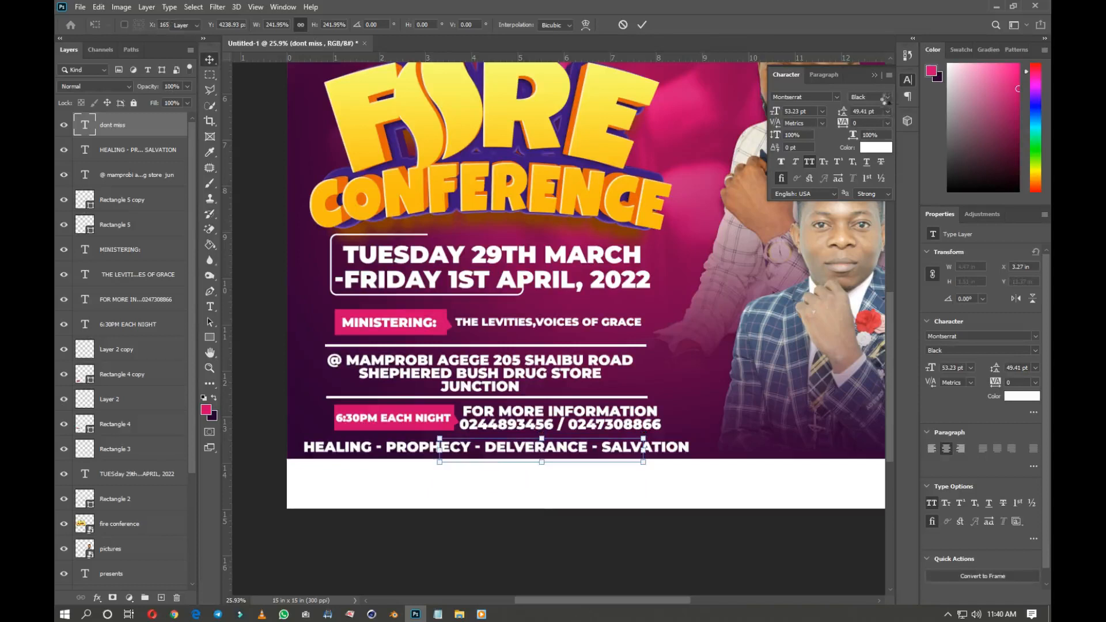
click(887, 97)
click(872, 204)
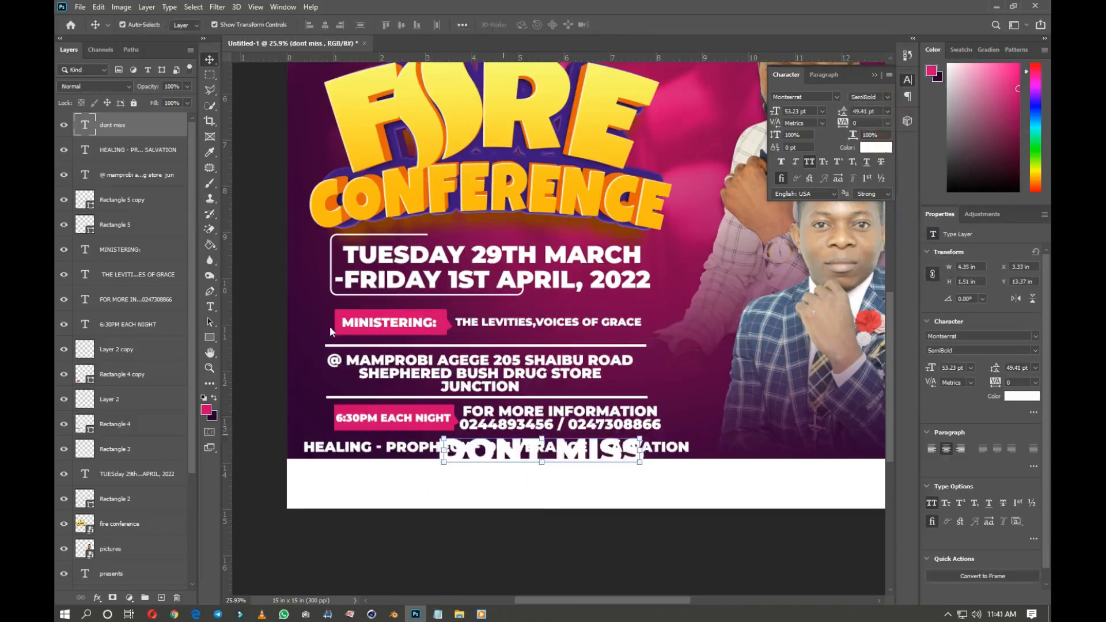
Recolor the "DONT MISS" text to dark purple 370039 and move it onto the white footer bar
click(876, 147)
click(461, 441)
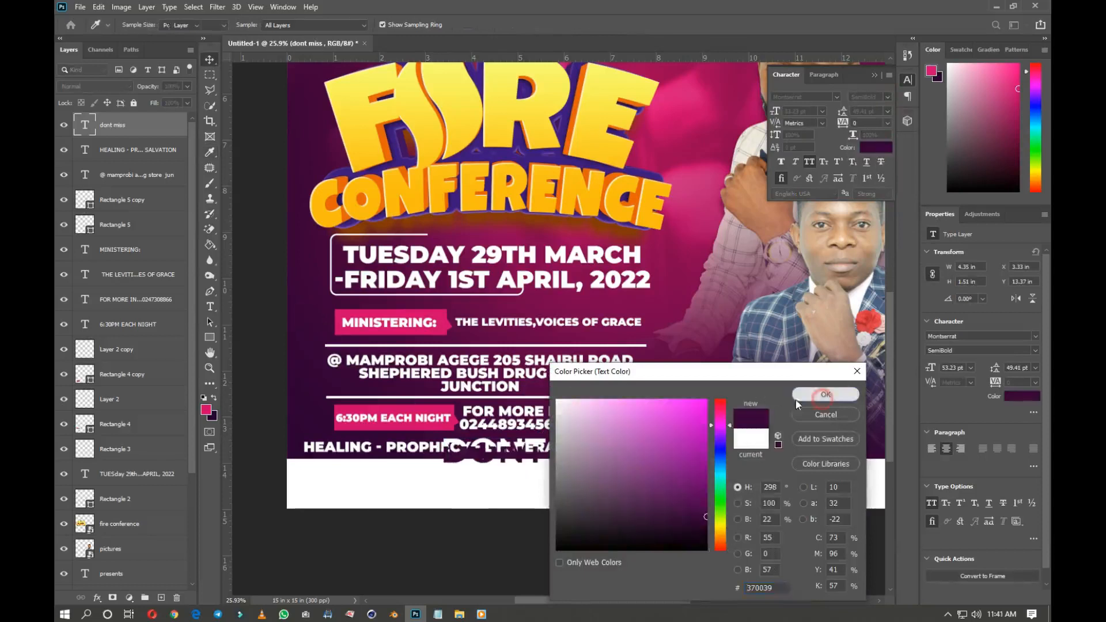
click(820, 397)
drag(641, 479, 686, 484)
Add "!!!" to the end of the "DONT MISS" footer text
key(t)
click(685, 484)
text(!!!)
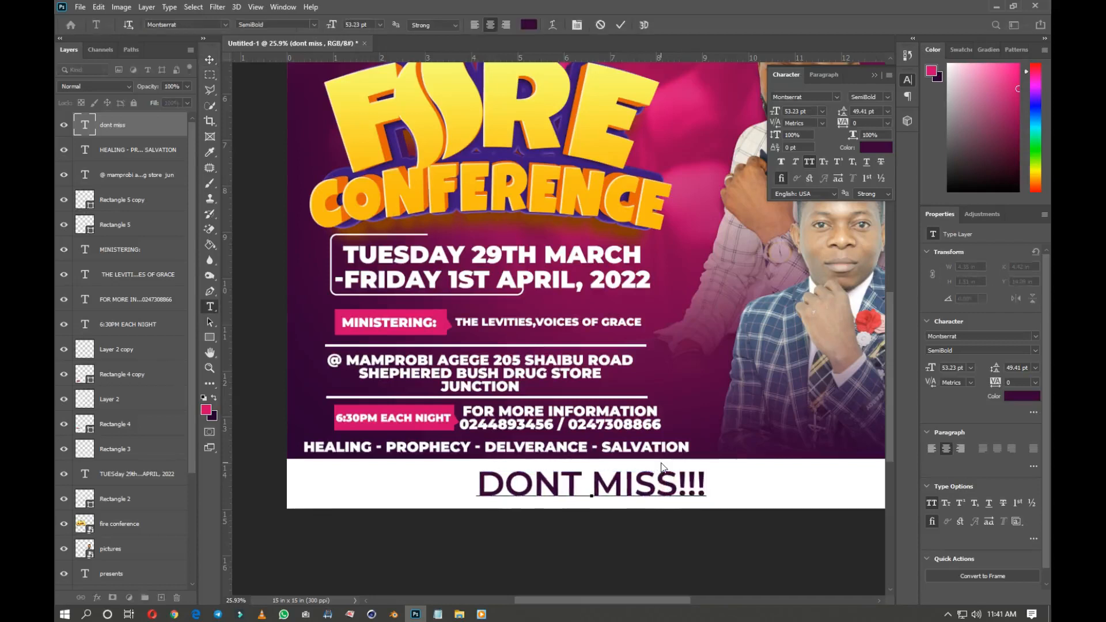
key(ctrl+Return)
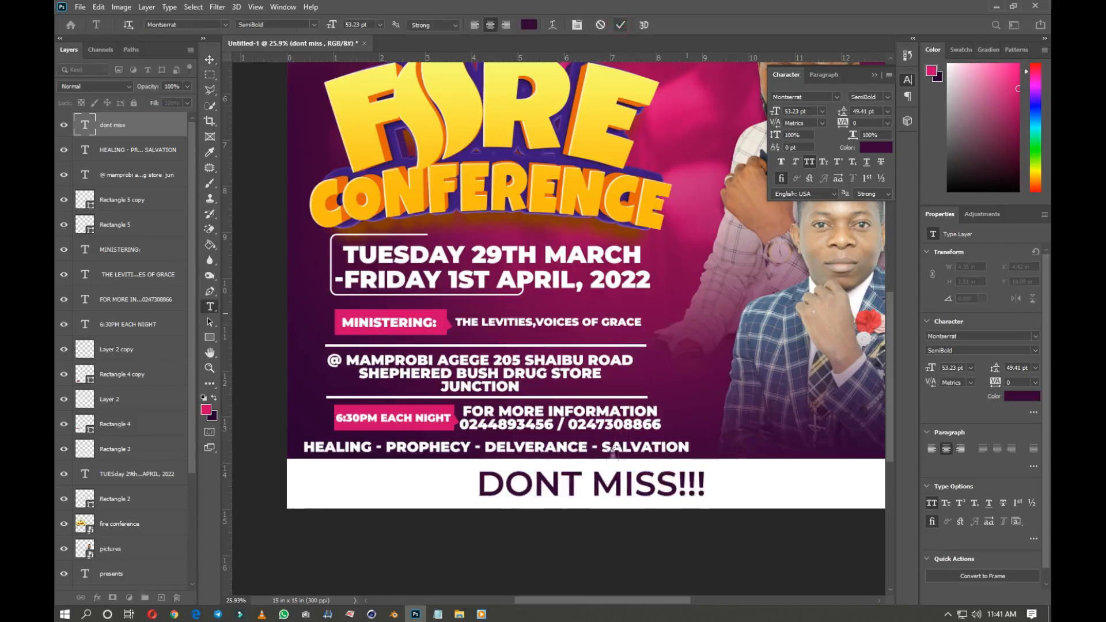
key(v)
scroll(643, 452, down, 3)
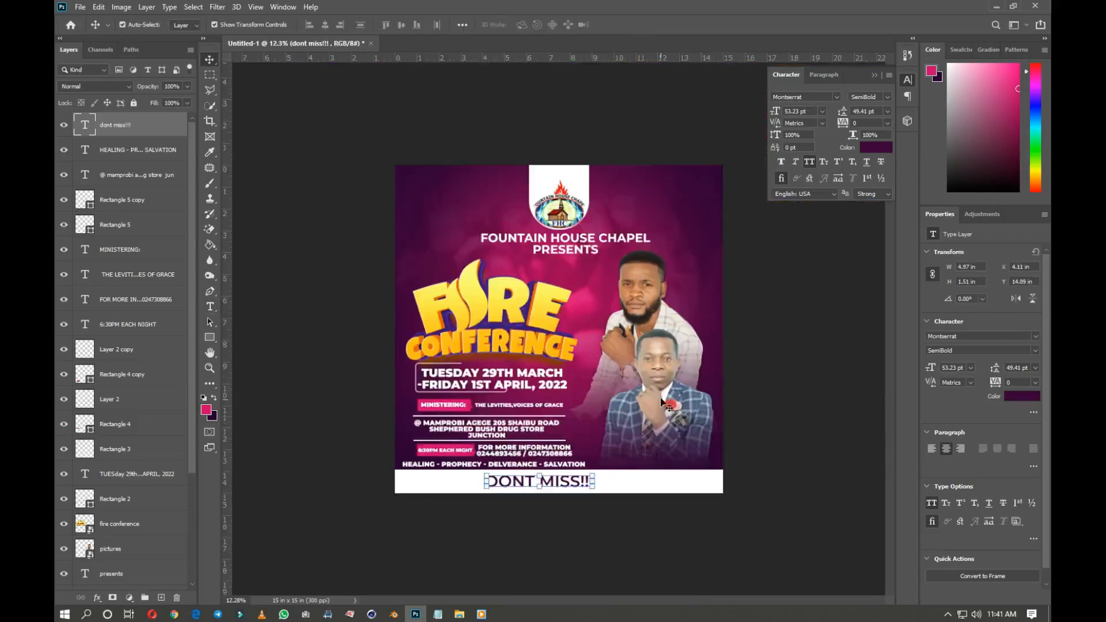
Scale the Fire Conference title artwork up to about 94% and reposition it above the date text
scroll(542, 332, up, 3)
click(542, 314)
key(ctrl+t)
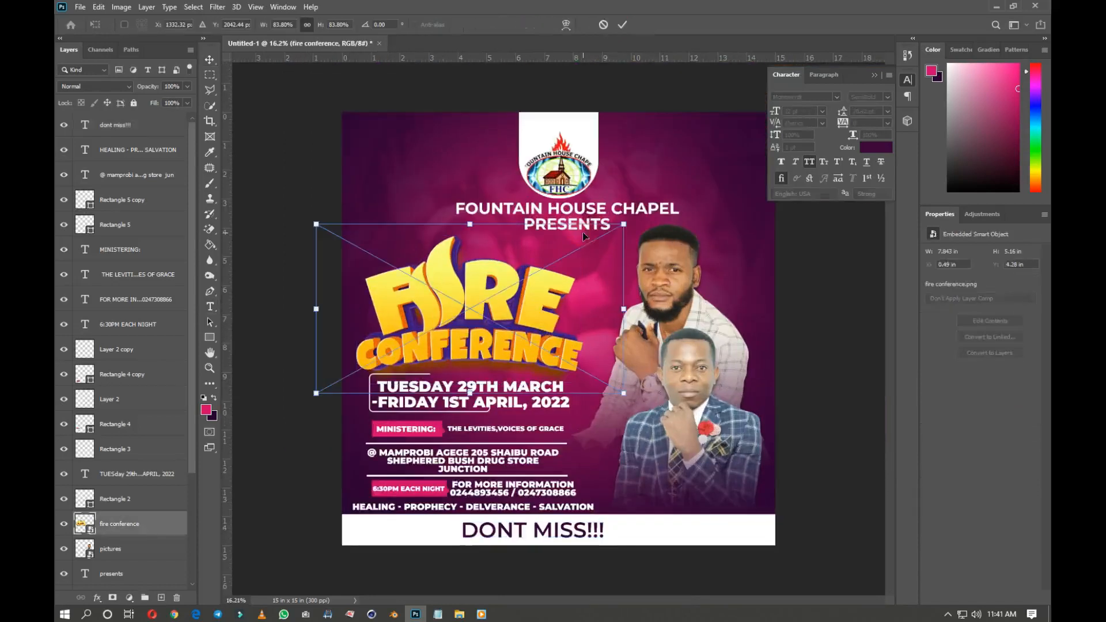
drag(624, 223, 659, 203)
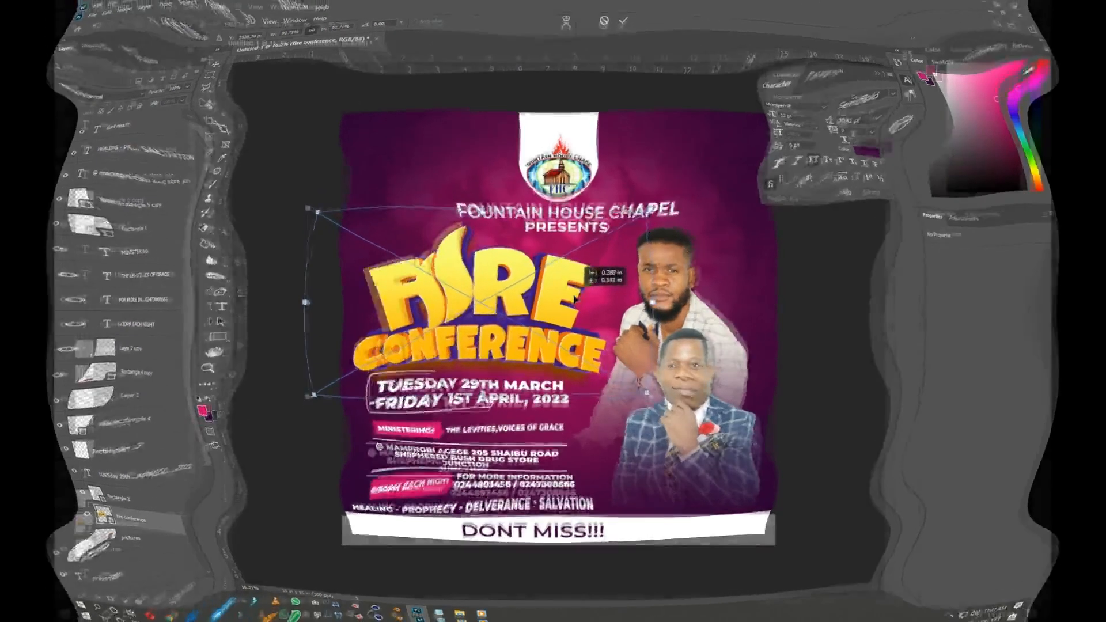
key(Return)
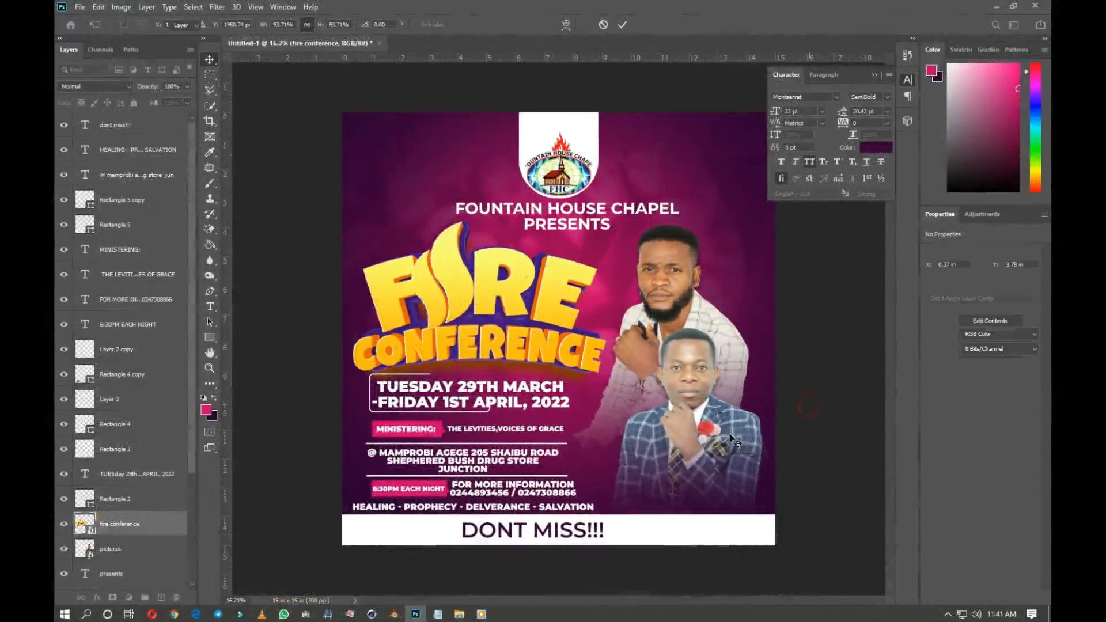
Copy the guest apostle line from the Notepad document and return to Photoshop
scroll(728, 435, up, 3)
click(439, 614)
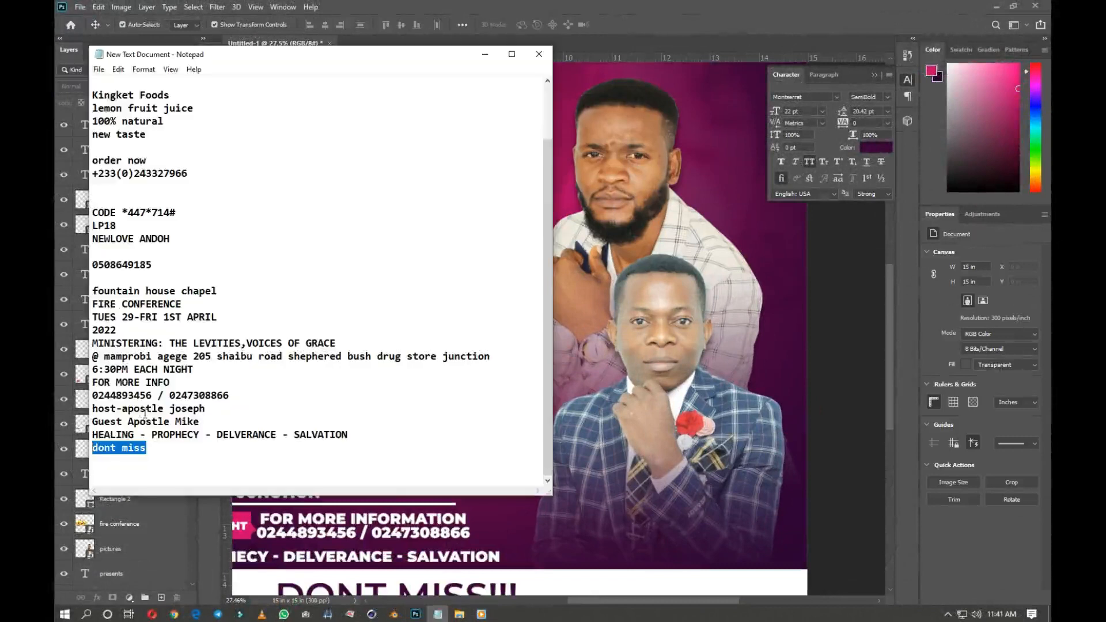
drag(201, 423, 79, 424)
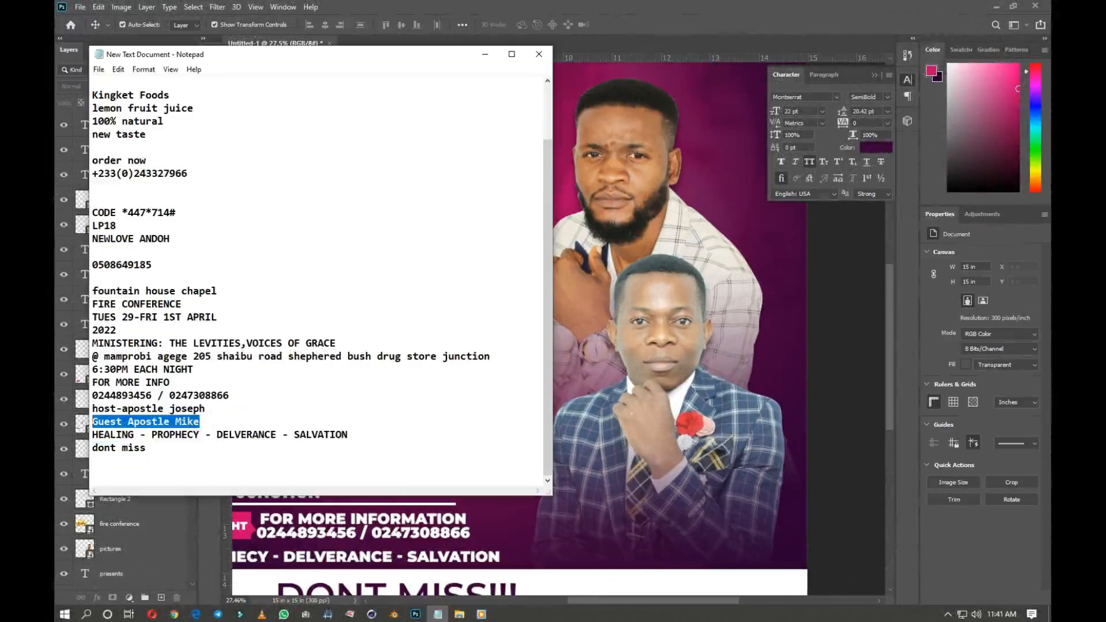
click(833, 444)
Paste the guest apostle line as a new 22 pt text layer over the suited man's lower jacket and break it after "GUEST"
scroll(873, 393, up, 2)
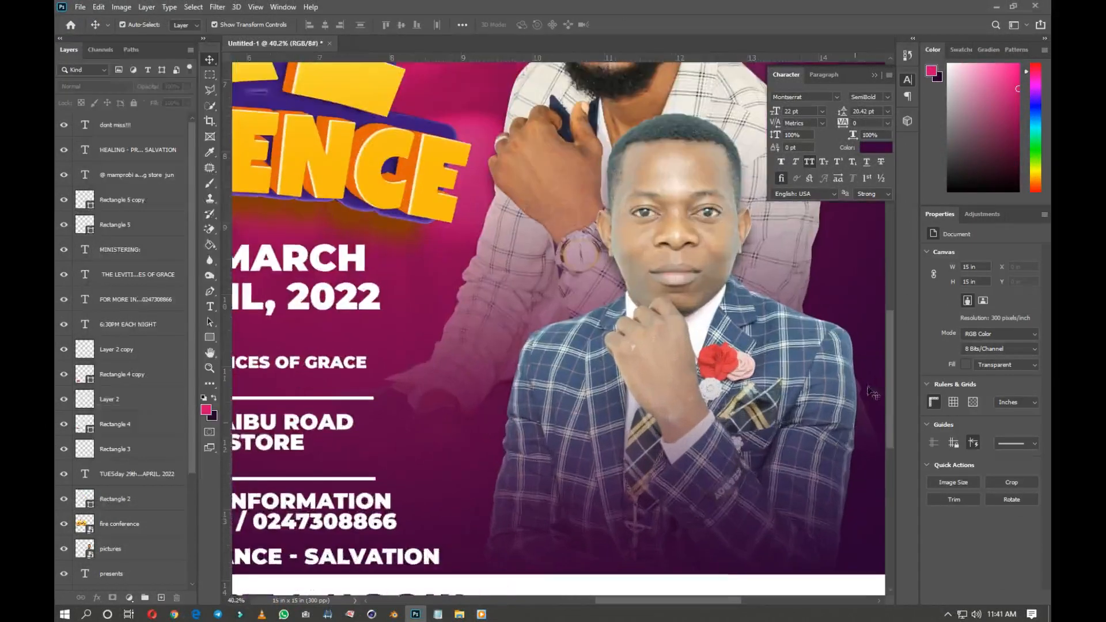
scroll(887, 382, down, 3)
key(t)
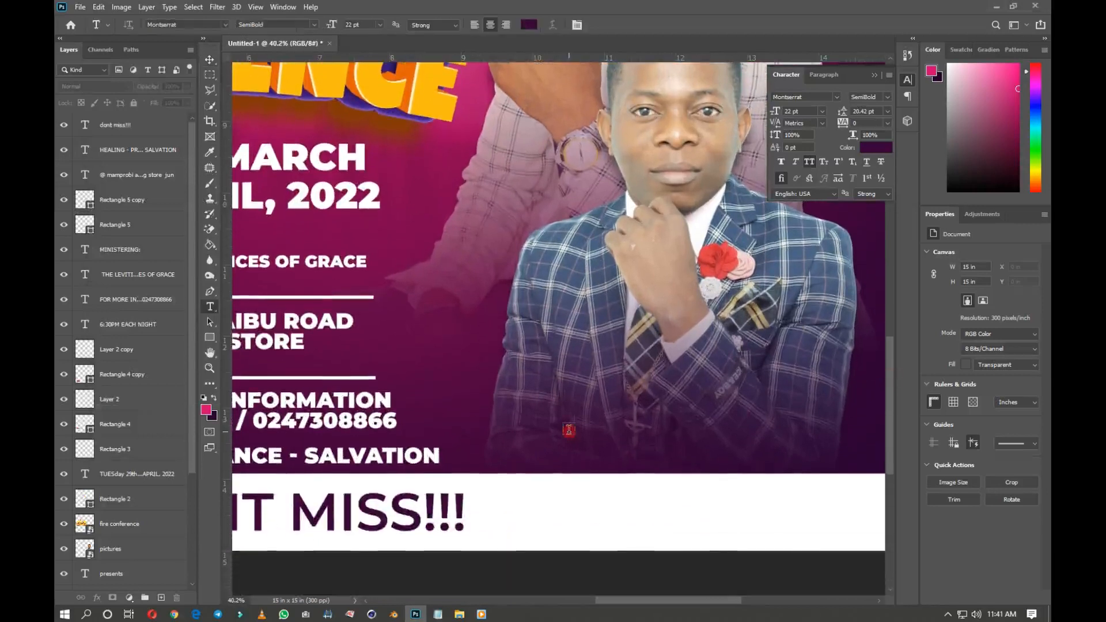
click(568, 430)
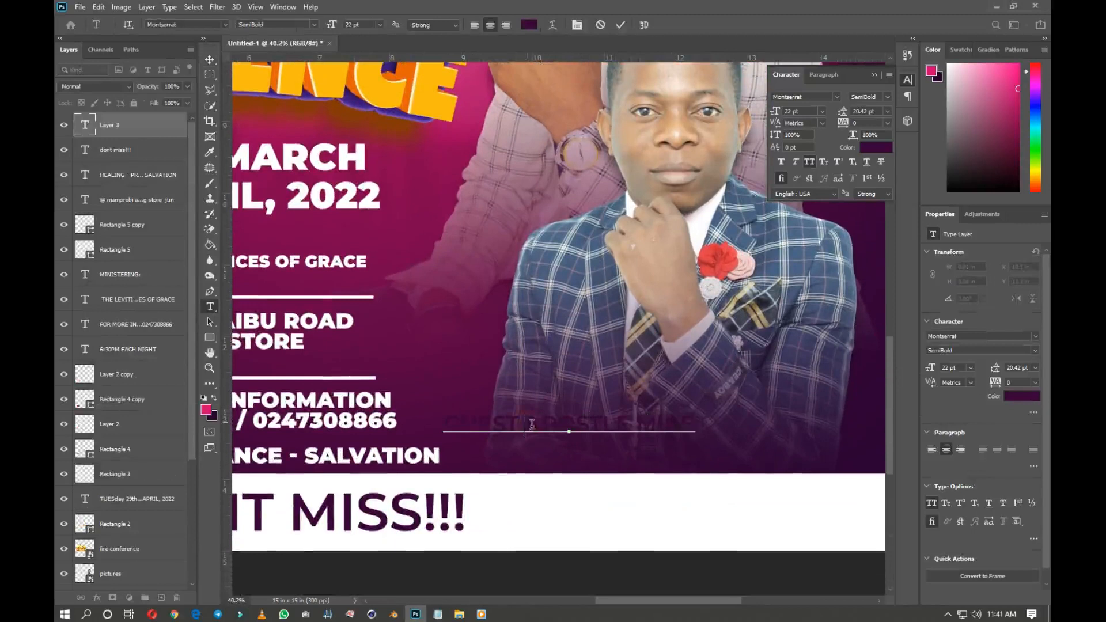
key(Return)
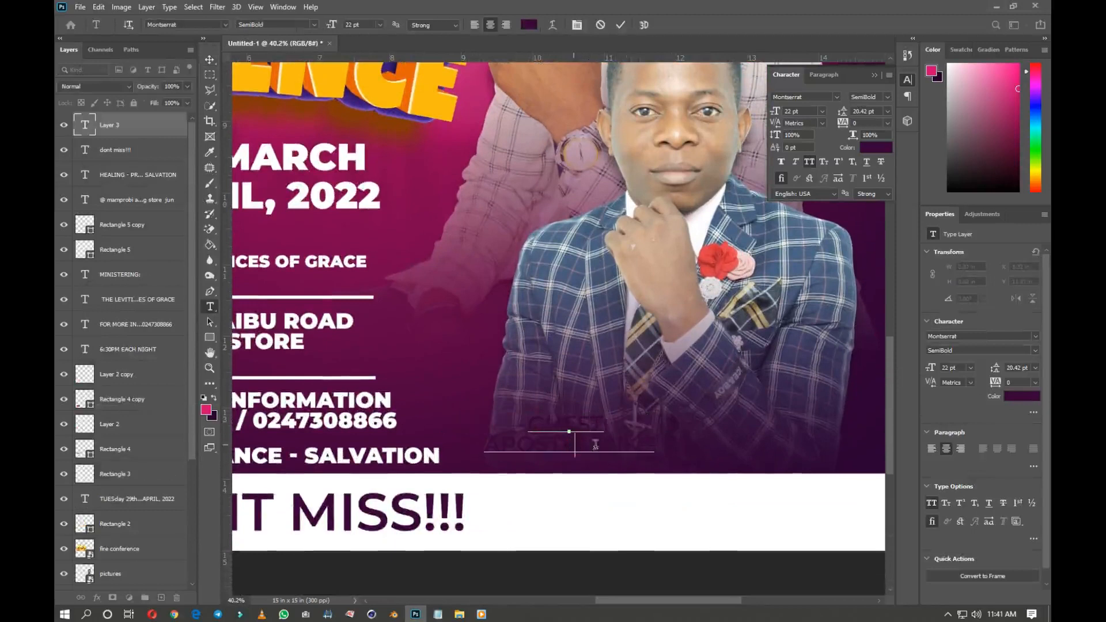
Color the guest label white and correct its line breaks so "APOSTLE" and the name each sit on their own line
key(ctrl+a)
click(876, 147)
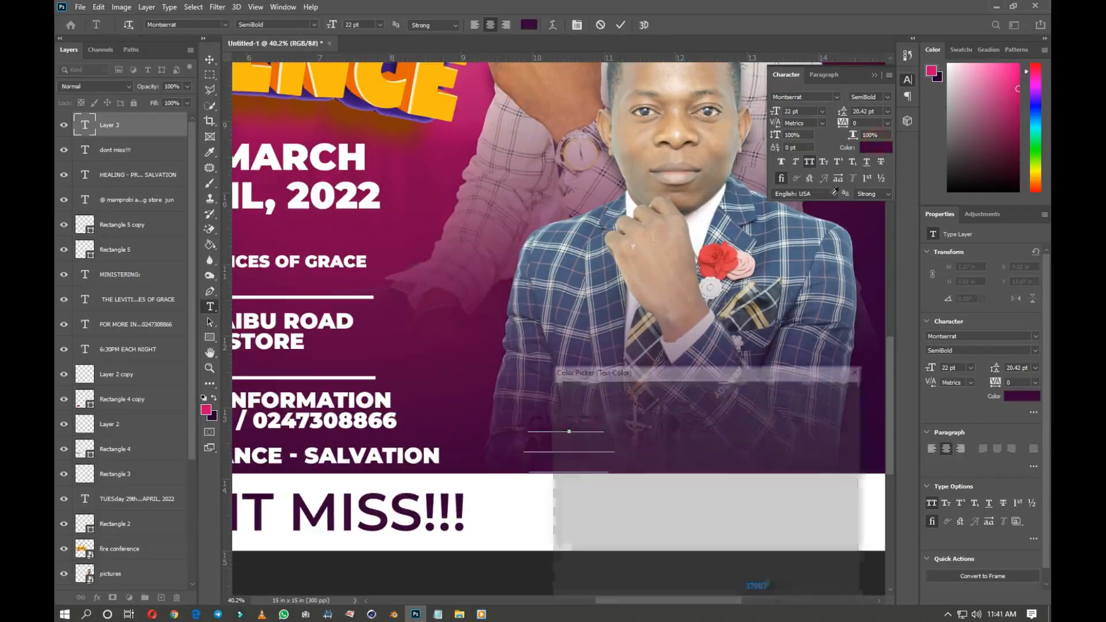
click(557, 399)
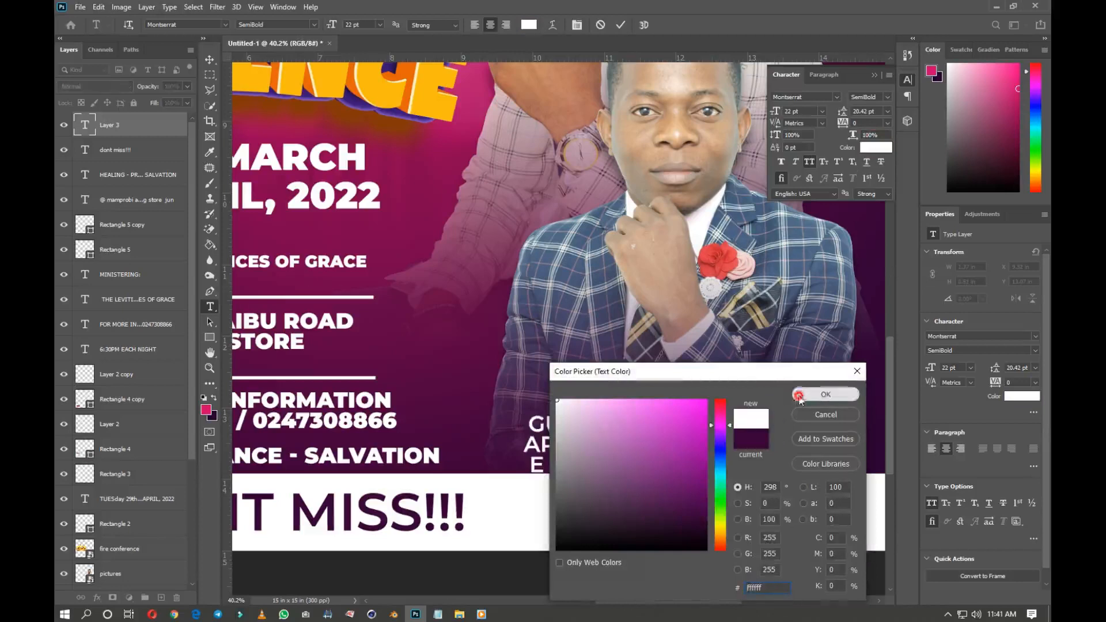
click(800, 396)
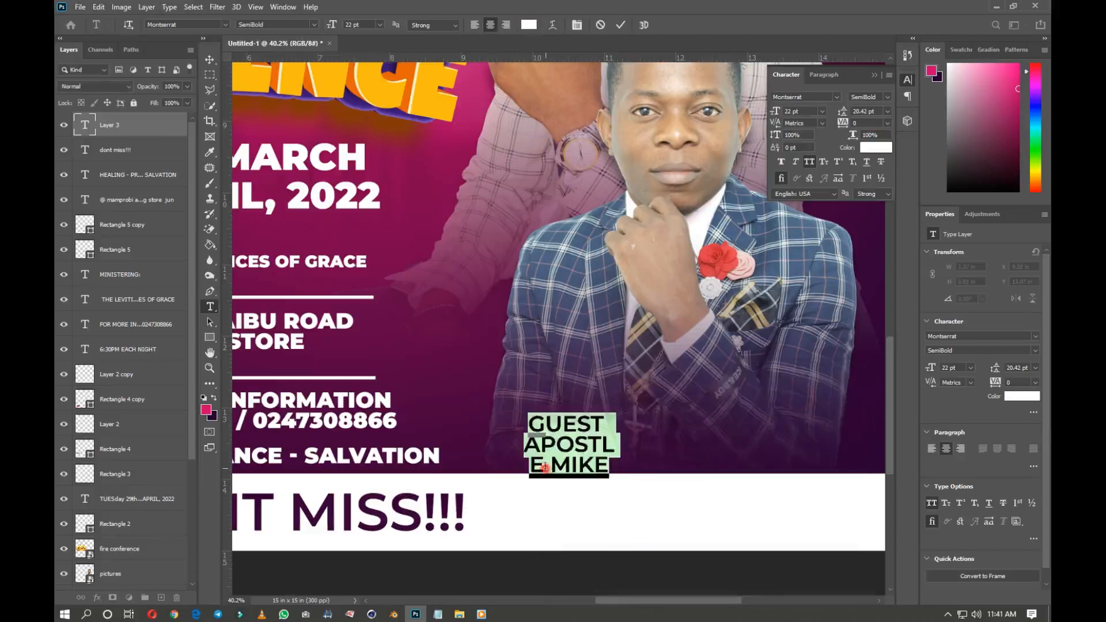
click(534, 476)
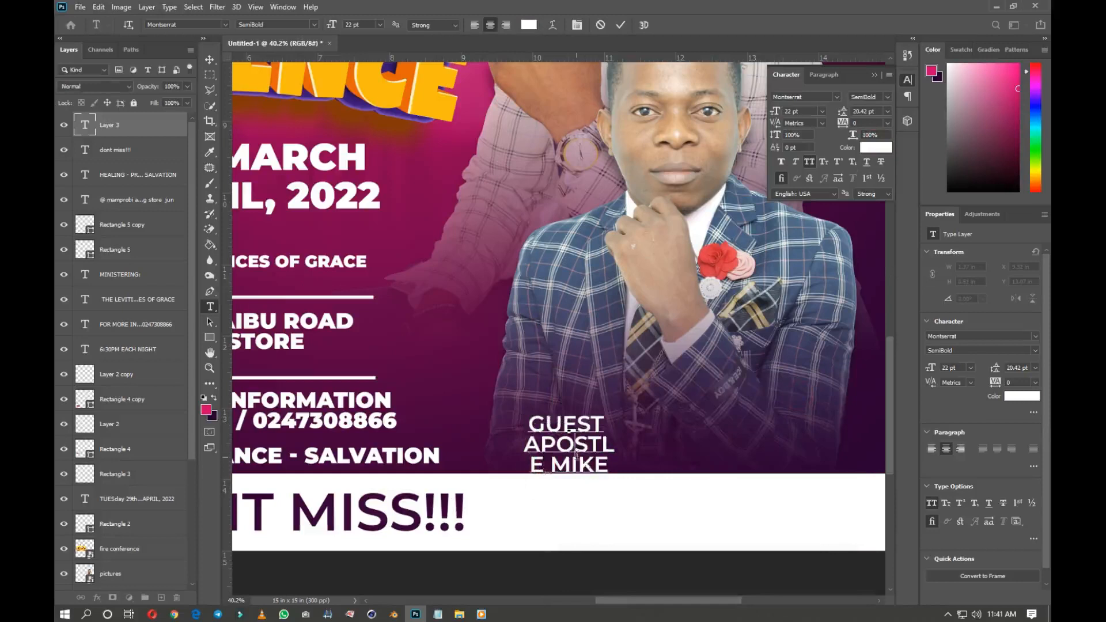
key(BackSpace)
key(Return)
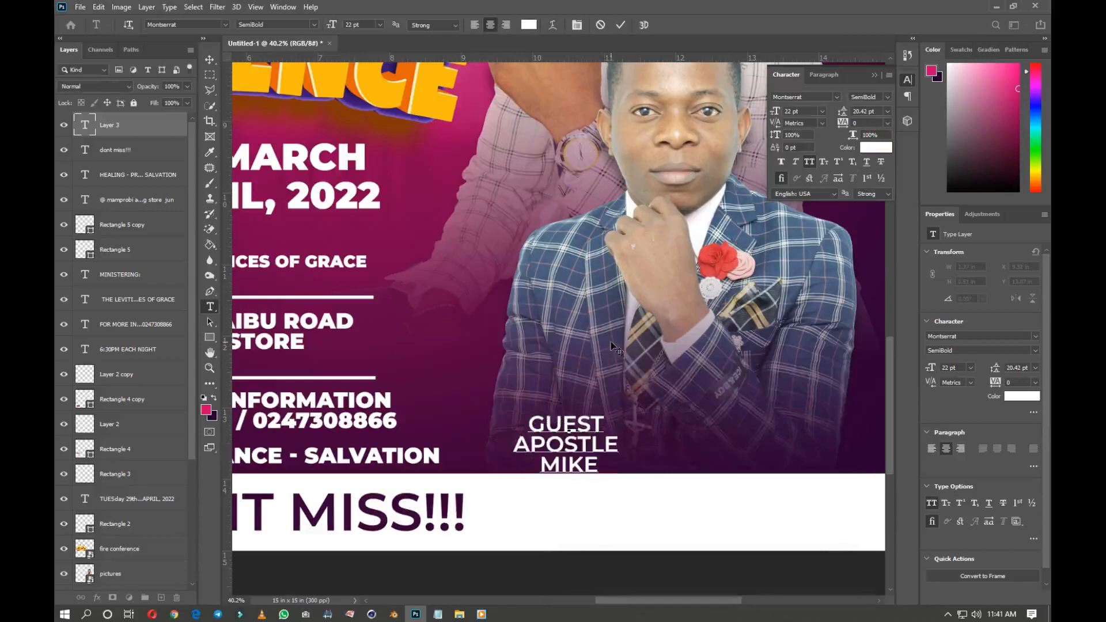
Recolor only the word "GUEST" in the guest label to golden yellow
double_click(610, 422)
click(875, 148)
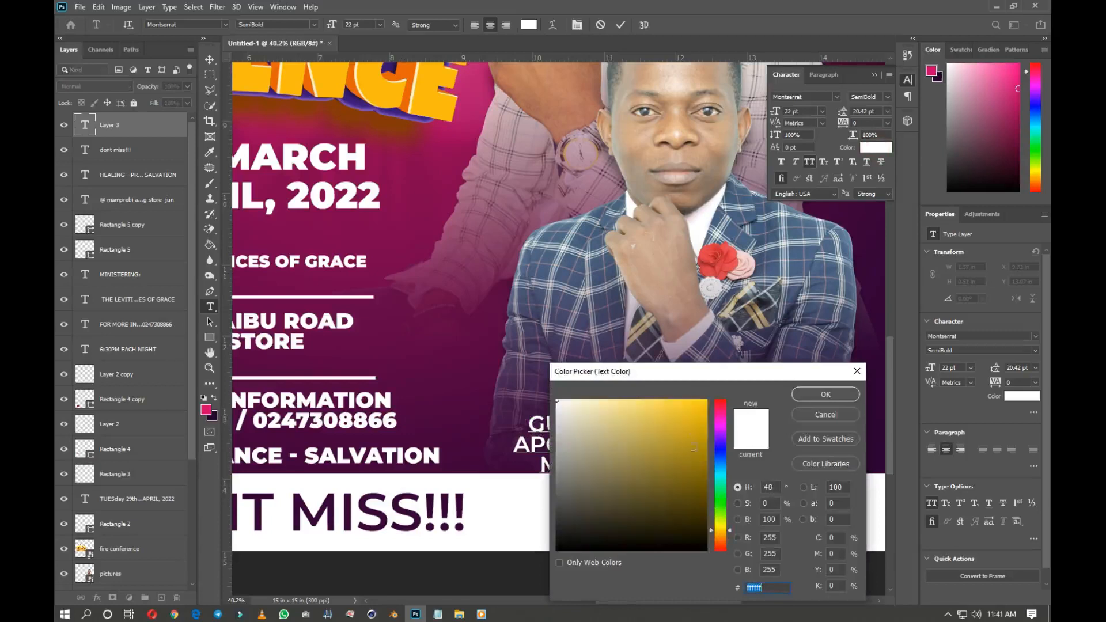
click(695, 415)
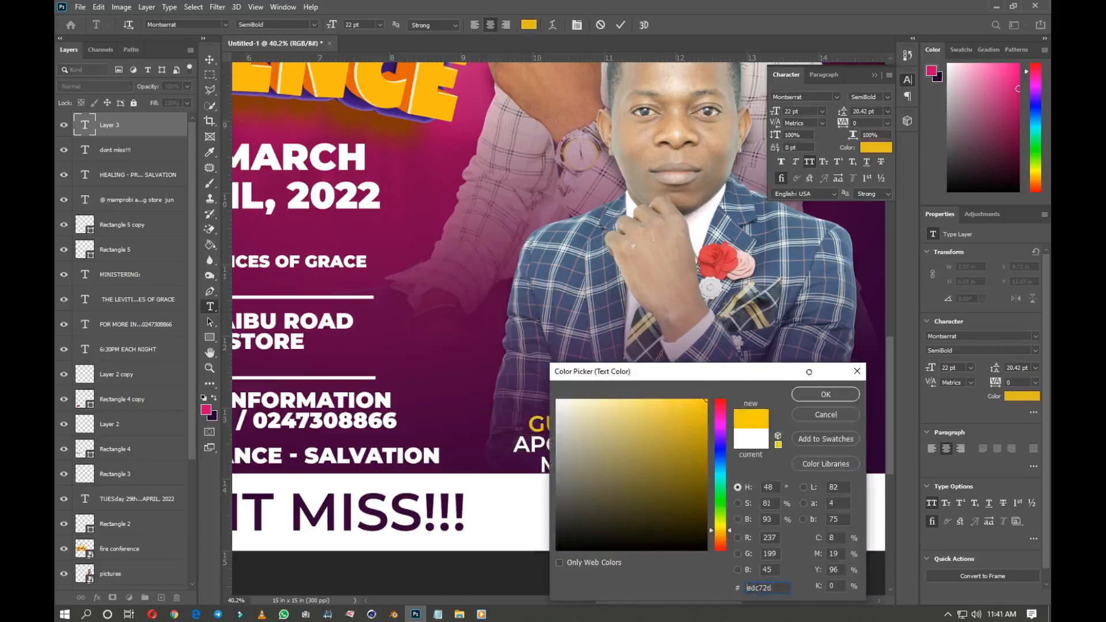
click(826, 394)
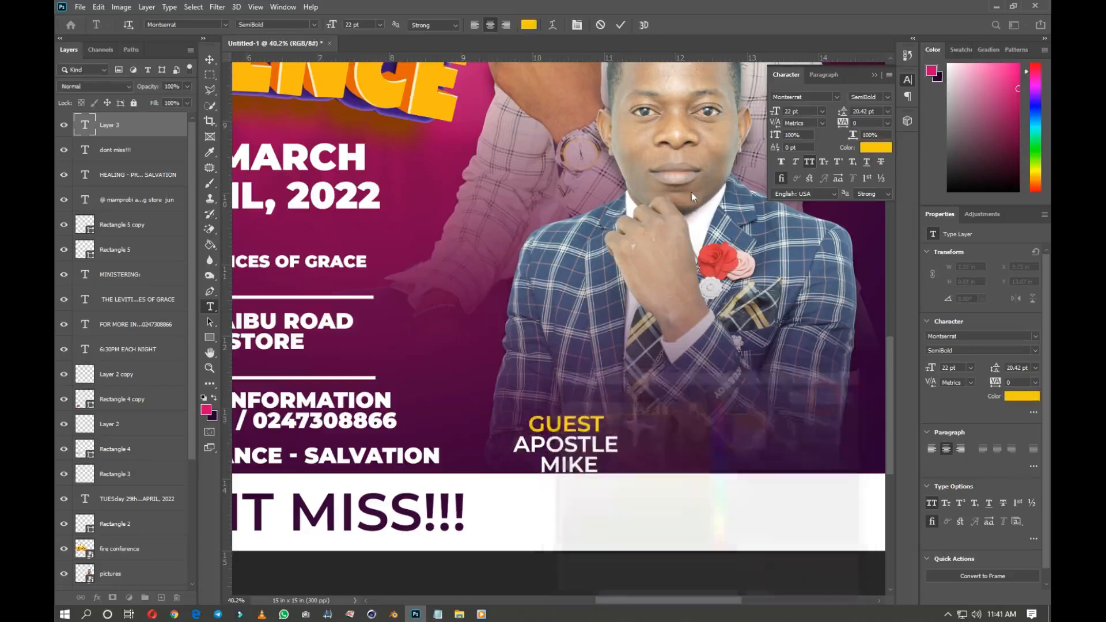
click(621, 25)
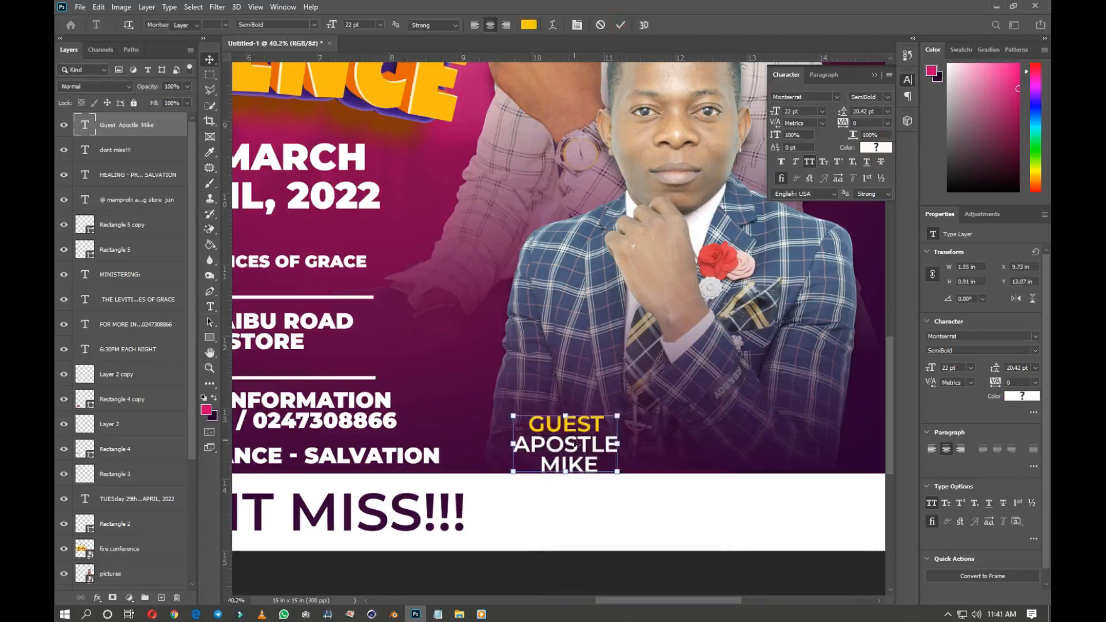
Duplicate the guest label beside the suited man's shoulder, and copy the host apostle line from the Notepad document before returning to Photoshop
key(v)
drag(582, 448, 452, 290)
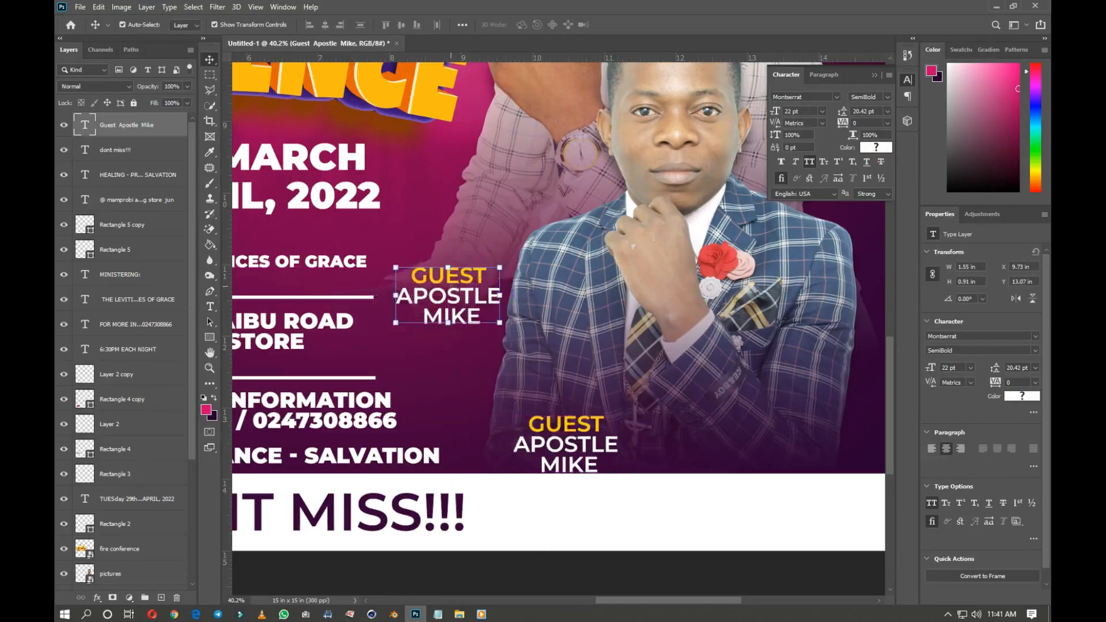
click(438, 614)
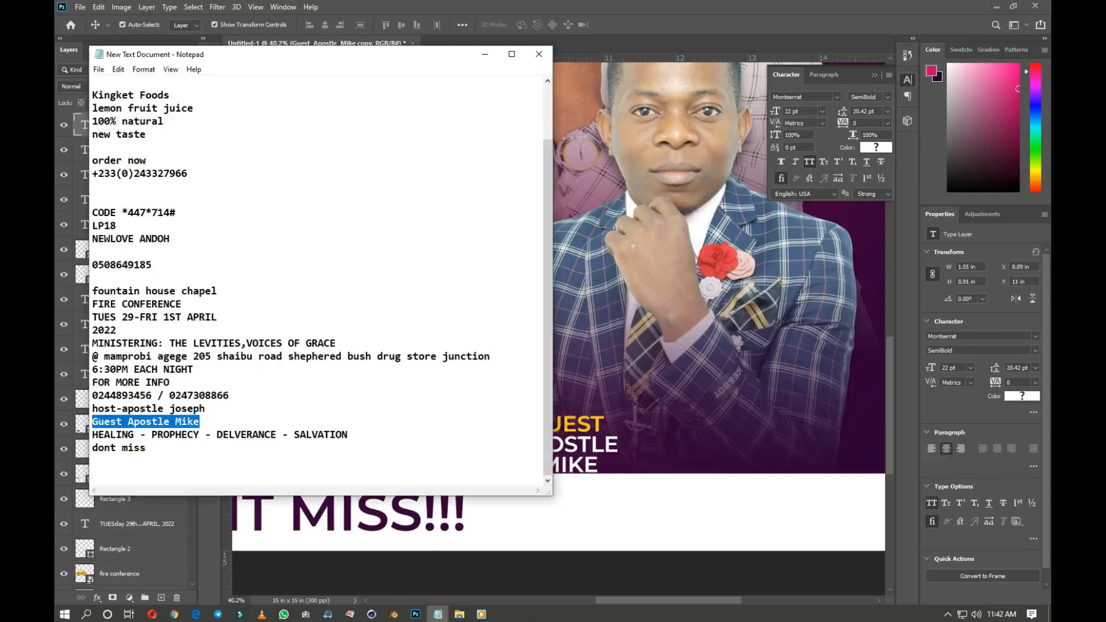
drag(206, 408, 93, 407)
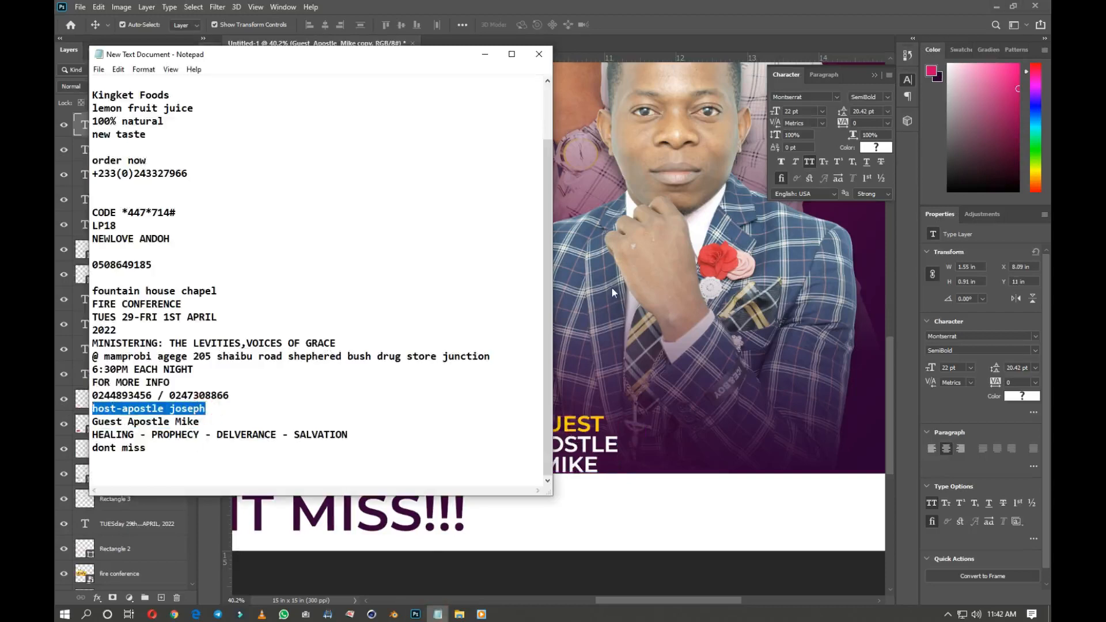
click(612, 293)
Replace the duplicated label's title and name lines with the copied host line, removing "HOST-" and breaking the line after "APOSTLE"
key(t)
drag(403, 294, 503, 327)
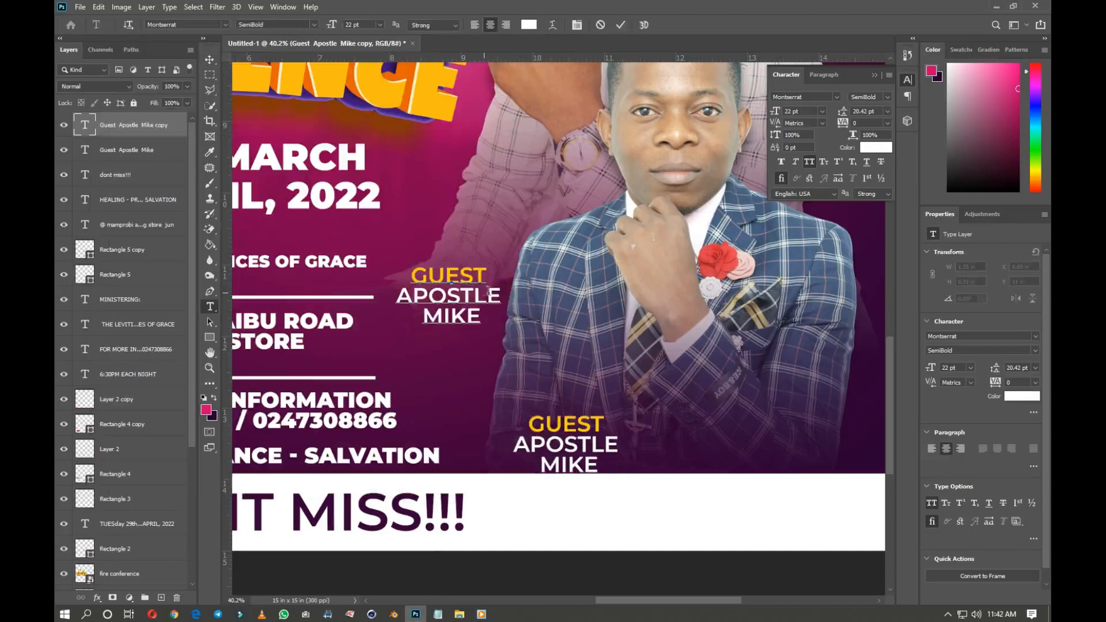
text(HOST-APOSTLE JOSEPH)
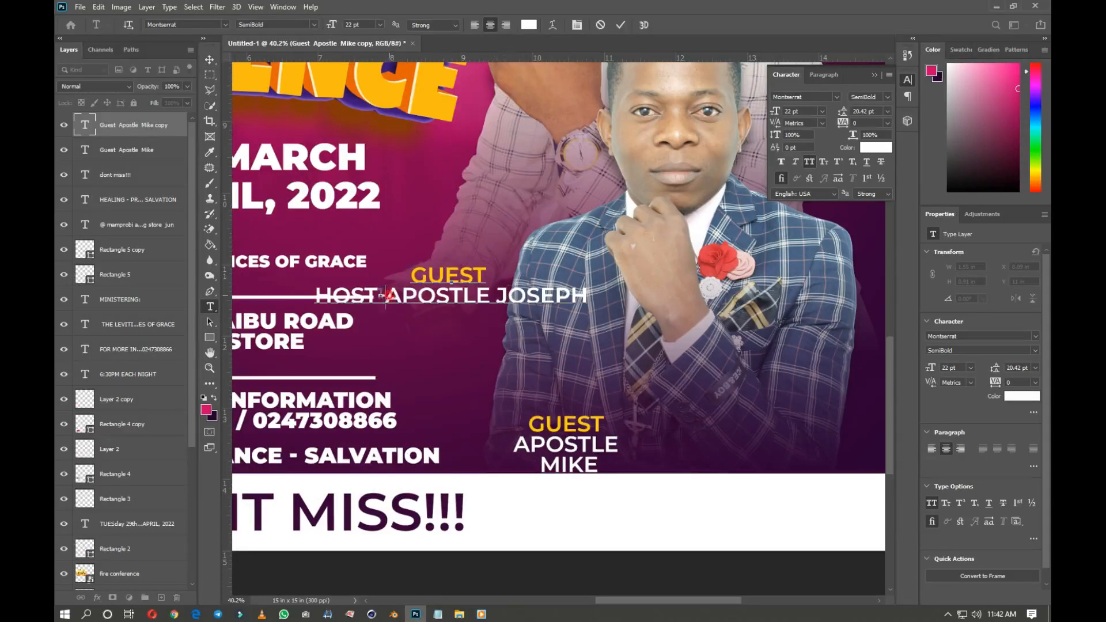
drag(385, 295, 285, 299)
key(BackSpace)
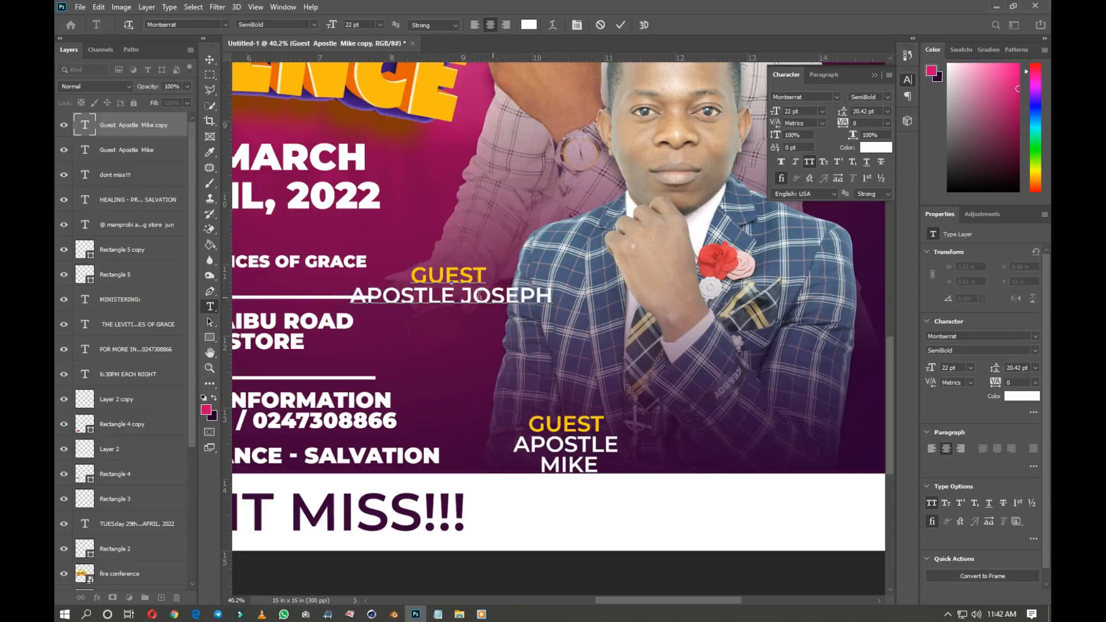
key(Return)
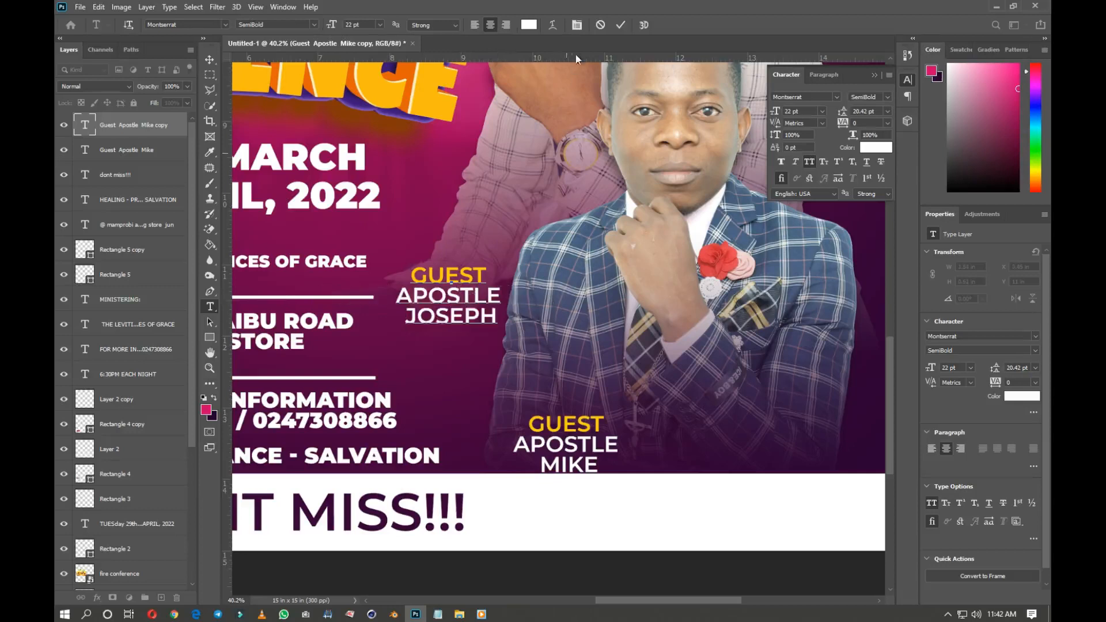
key(ctrl+Return)
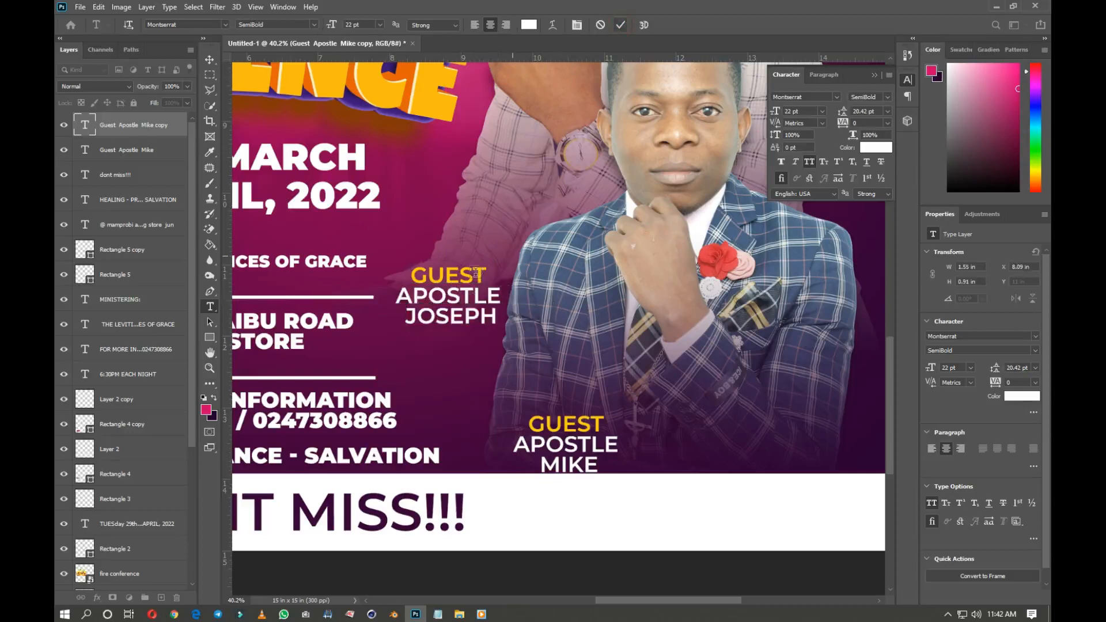
Change the yellow word "GUEST" to "HOST" in the duplicated label
drag(481, 268, 383, 269)
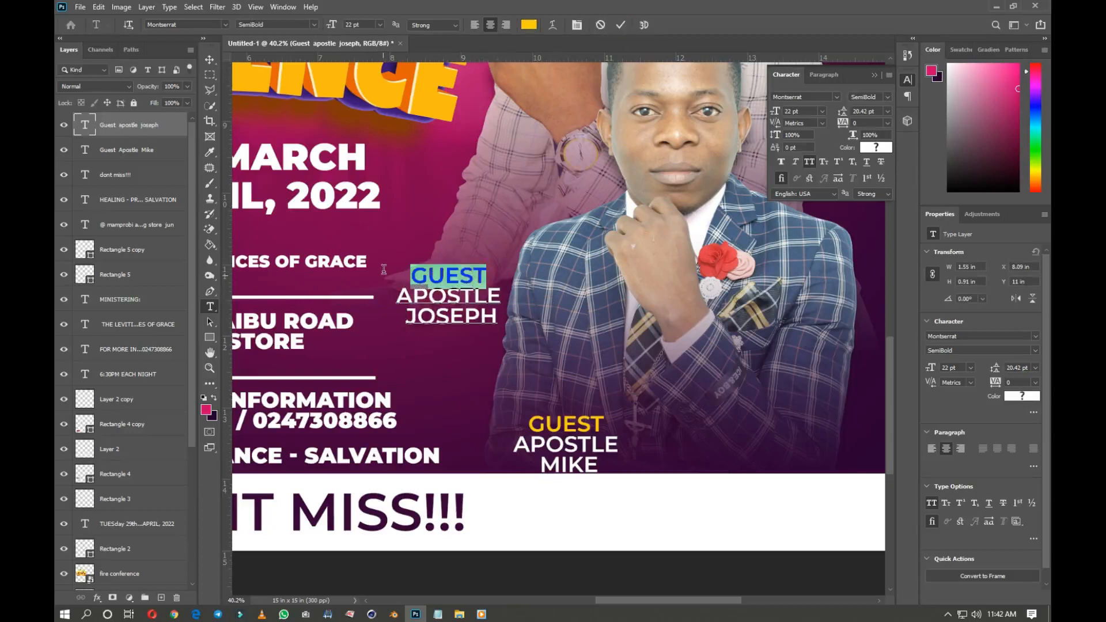
text(HOST)
key(ctrl+Return)
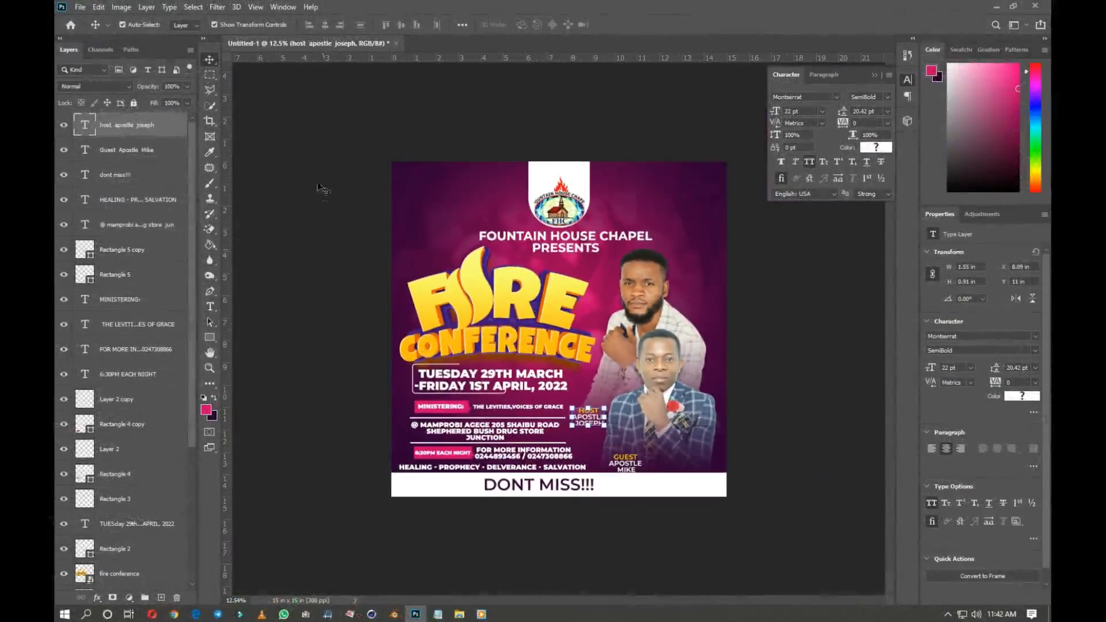
Select all the flyer's layers and stamp the visible artwork into one new merged layer on top
drag(296, 123, 801, 562)
key(ctrl+alt+a)
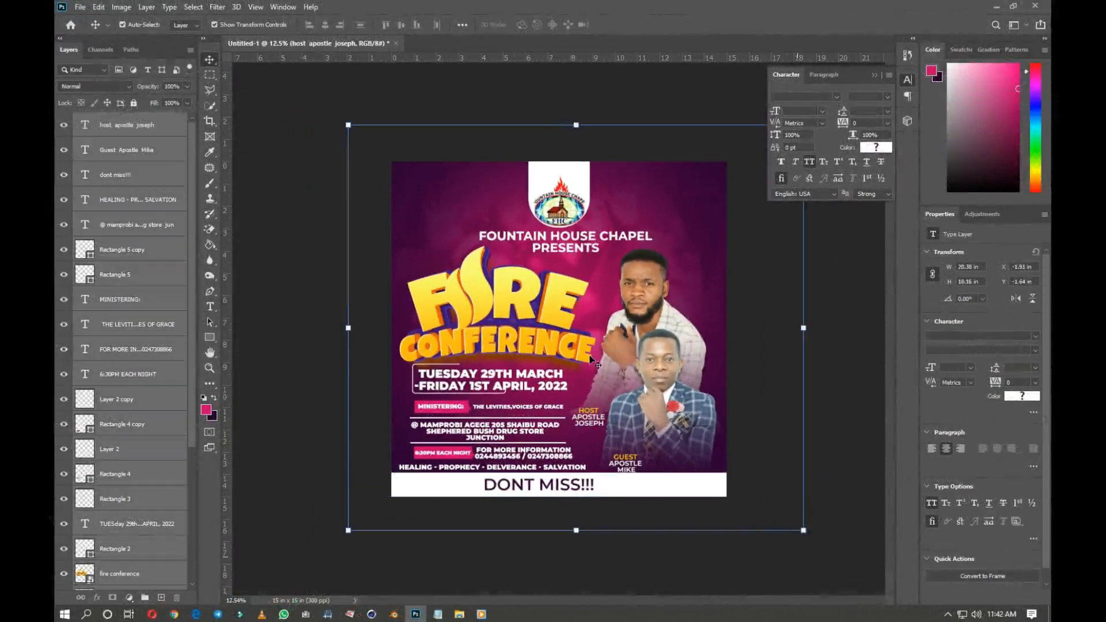
key(ctrl+alt+shift+e)
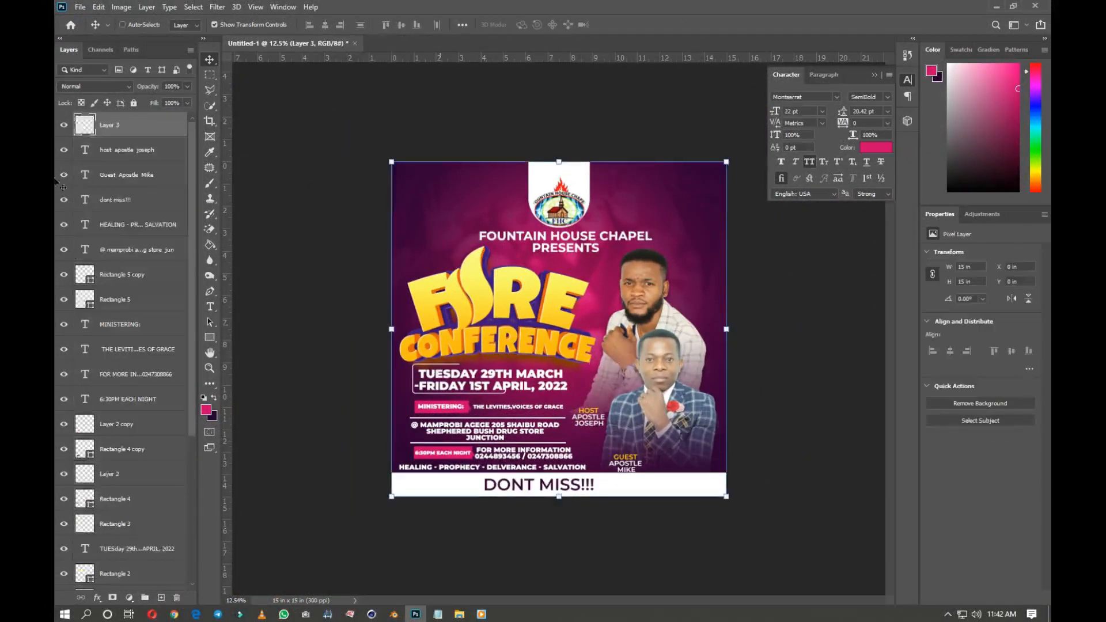
Apply an Add Noise filter of about 19.66% with uniform distribution to the merged flyer layer
click(214, 7)
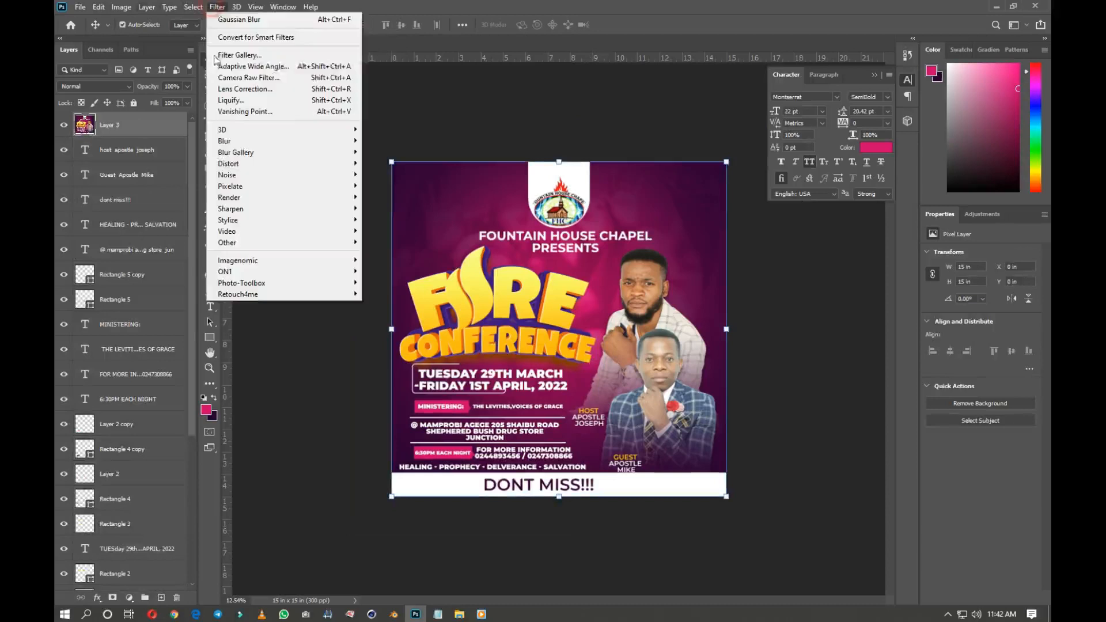
mouse_move(248, 174)
click(408, 175)
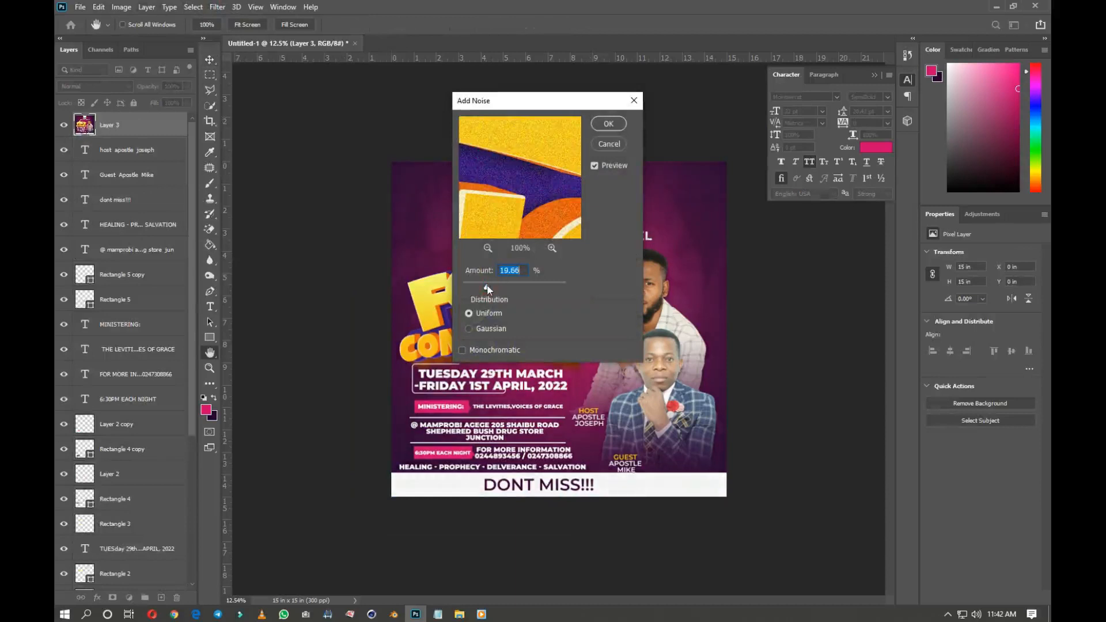
click(609, 123)
key(v)
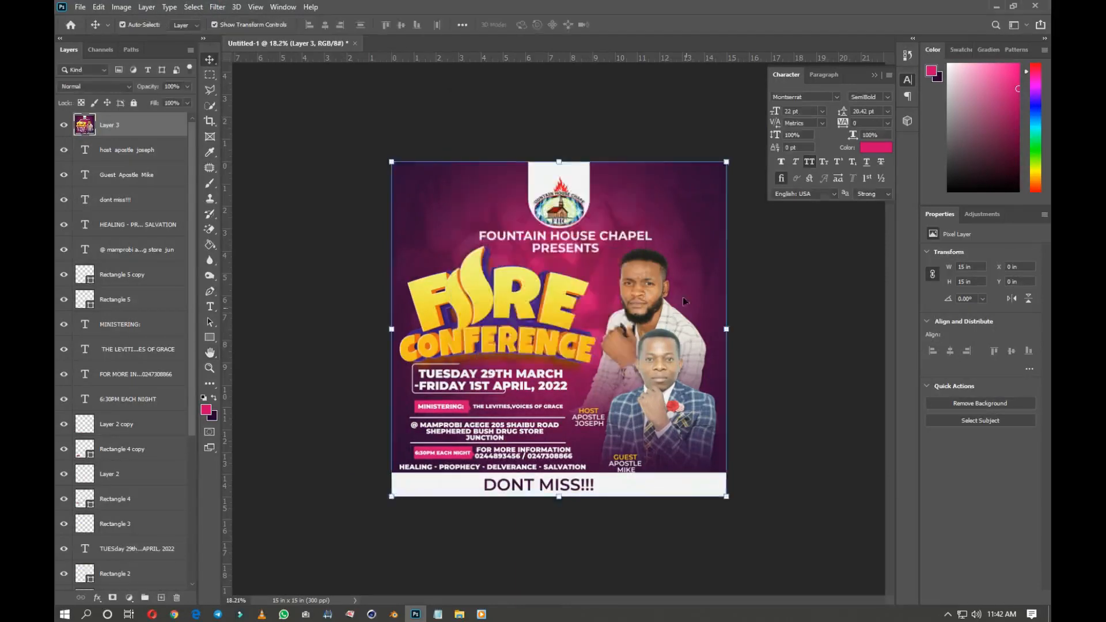
Group all the original design layers and hide the group, leaving only the merged flyer layer visible
key(ctrl+0)
scroll(643, 266, down, 3)
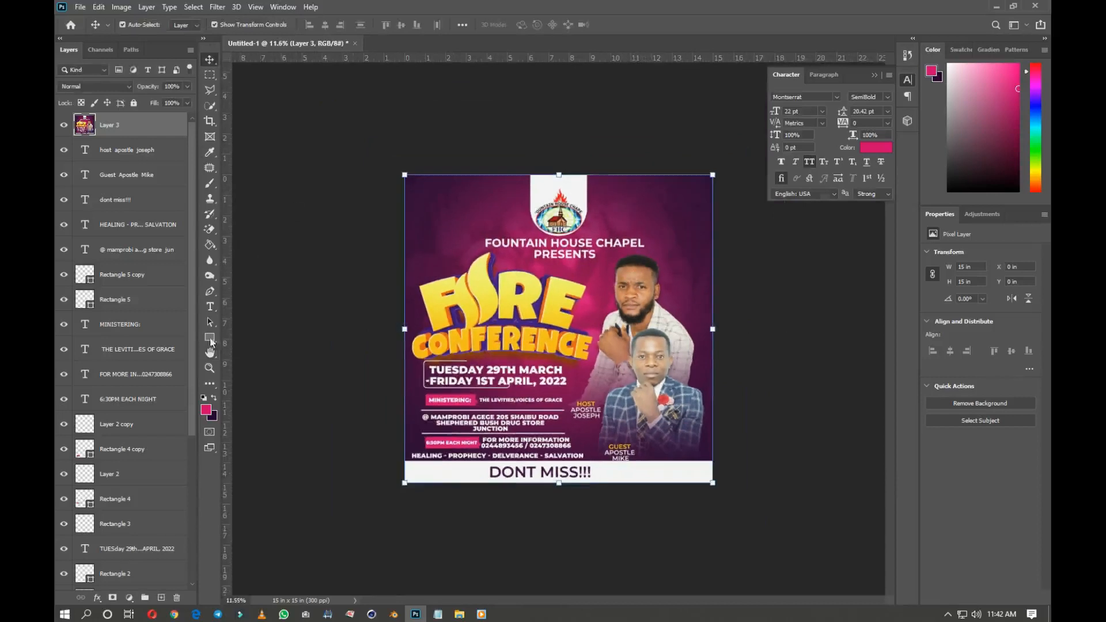
click(64, 127)
drag(289, 158, 818, 544)
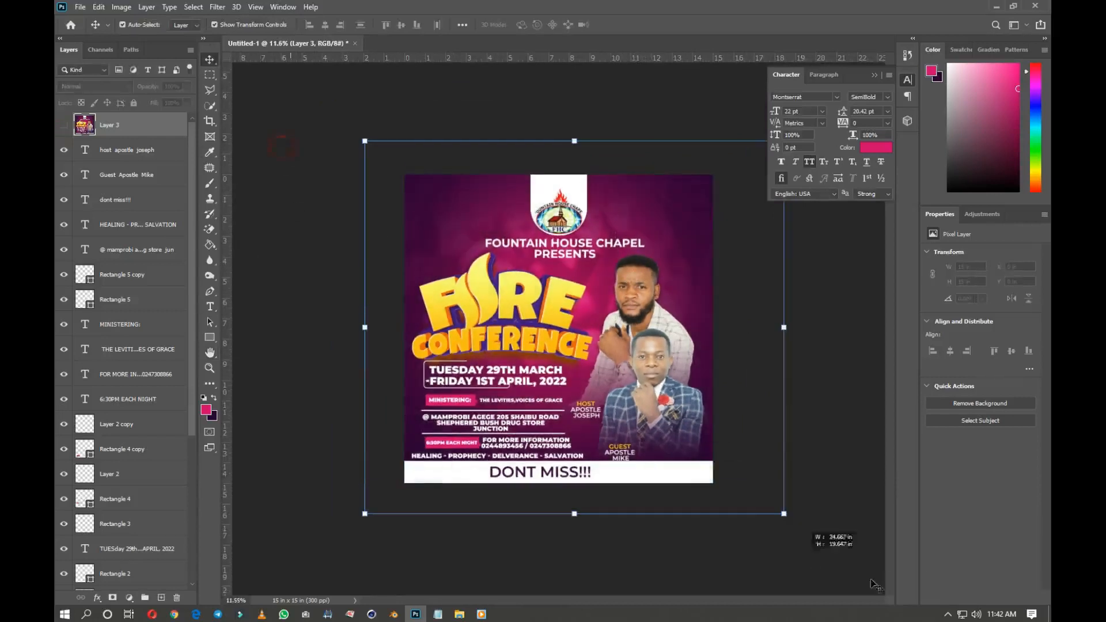
key(ctrl+g)
click(64, 144)
click(63, 125)
click(597, 106)
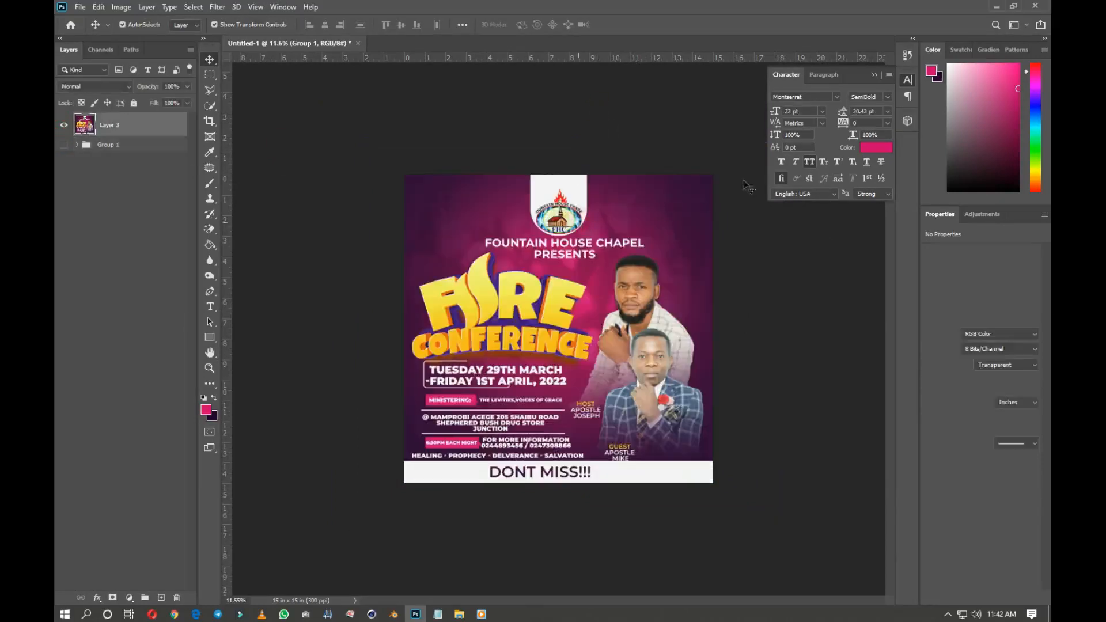
Scale the merged flyer layer down to about 74% around the canvas center
key(ctrl+t)
drag(714, 175, 672, 214)
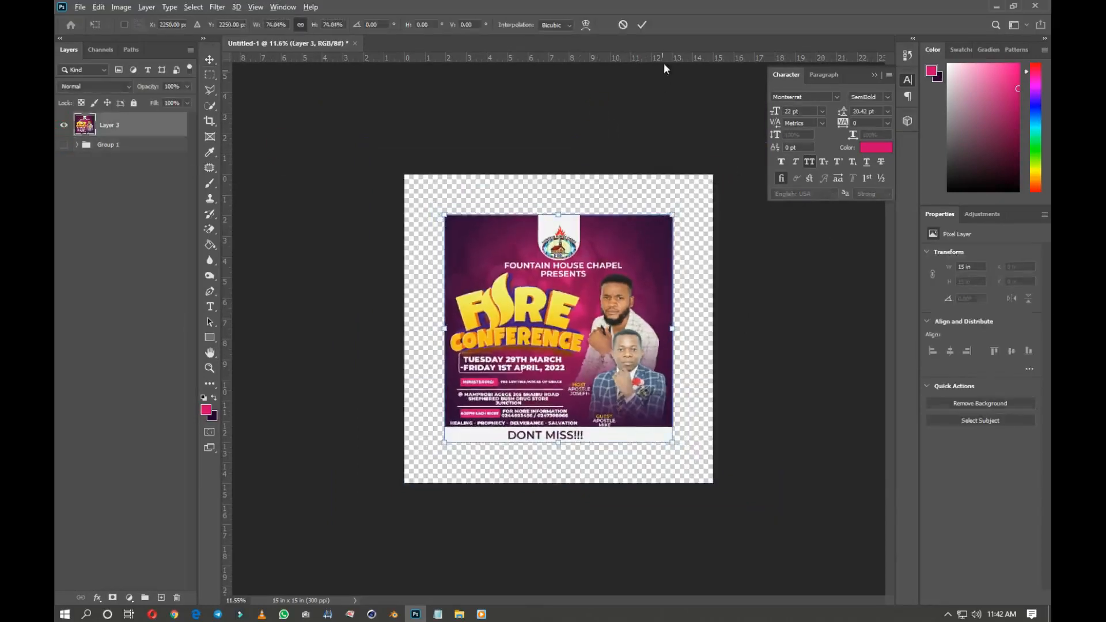
click(642, 25)
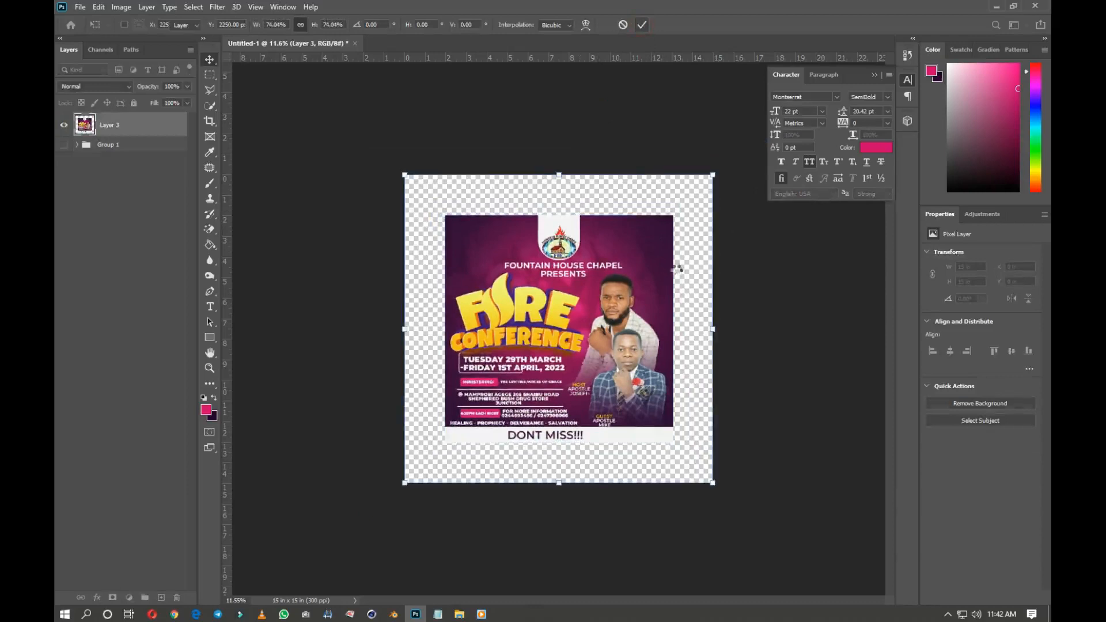
Duplicate the scaled flyer layer and rotate the copy about 7.3° counterclockwise
key(ctrl+j)
drag(678, 209, 661, 187)
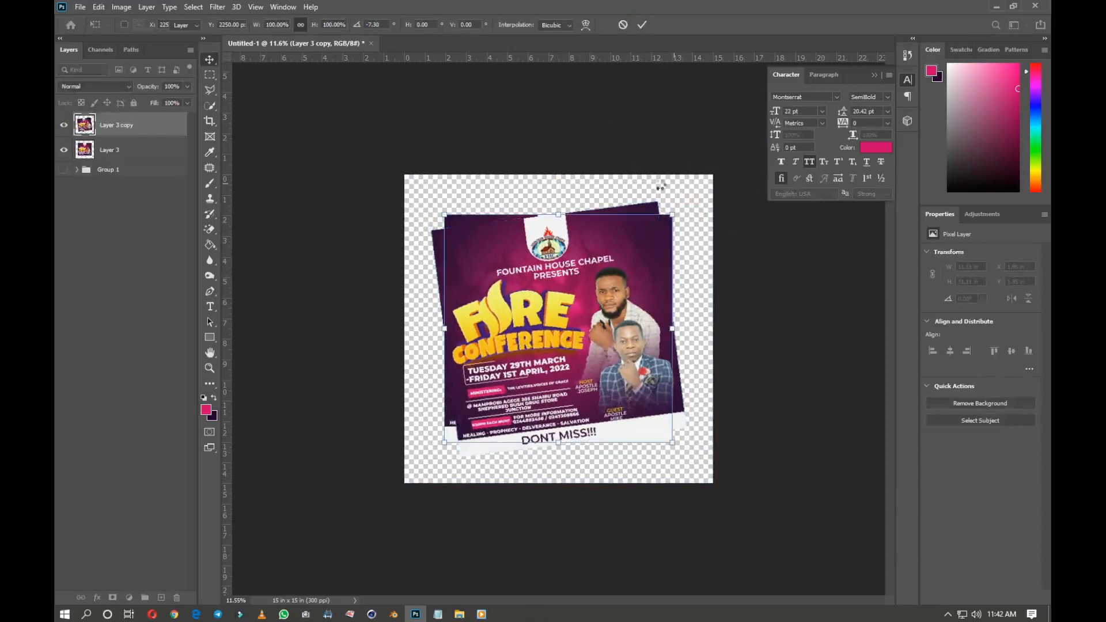
key(Return)
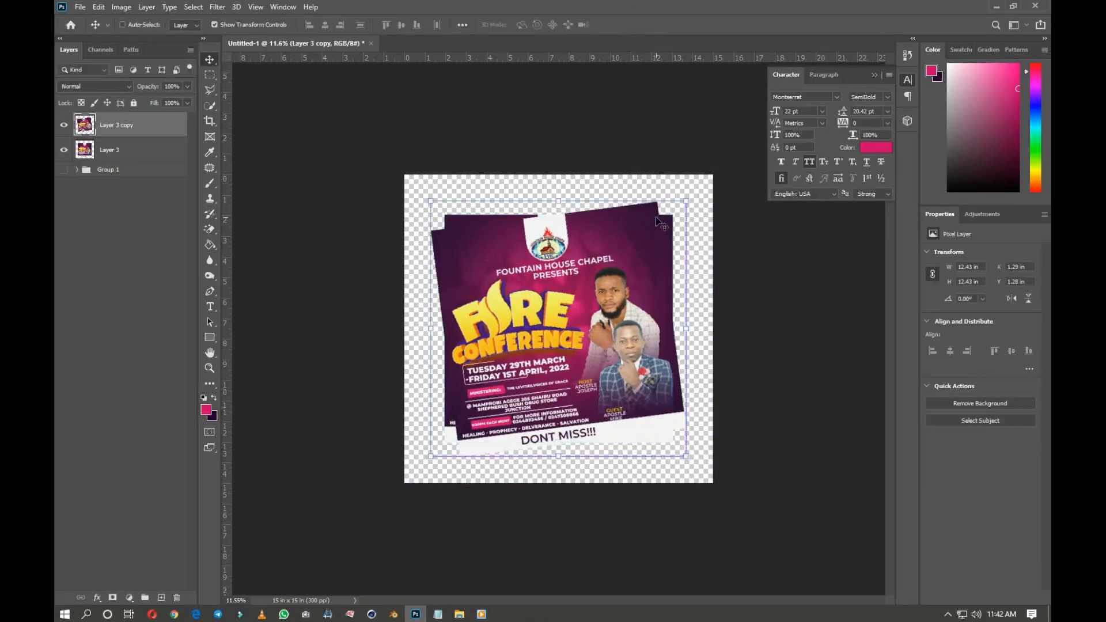
Duplicate the tilted flyer copy and rotate the new copy about 8° clockwise so it sits nearly upright
key(ctrl+j)
drag(690, 205, 760, 228)
key(Return)
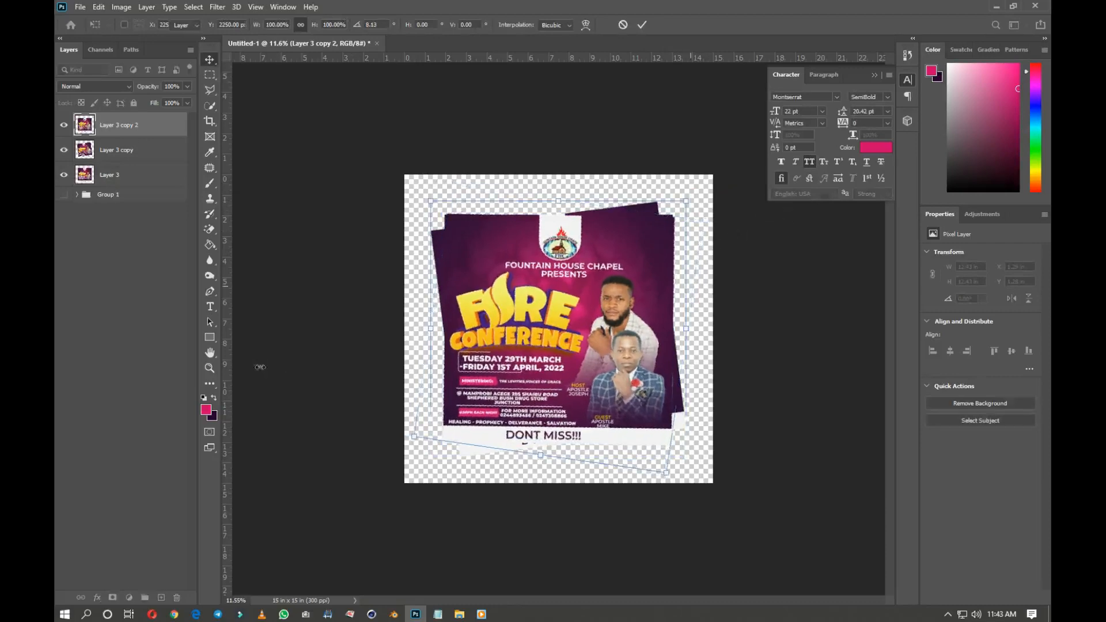
Draw a rectangle of about 7565 × 3472 px covering the canvas's lower portion and extending past its edges
key(u)
mouse_move(353, 284)
mouse_down()
mouse_move(785, 469)
mouse_move(872, 522)
mouse_up()
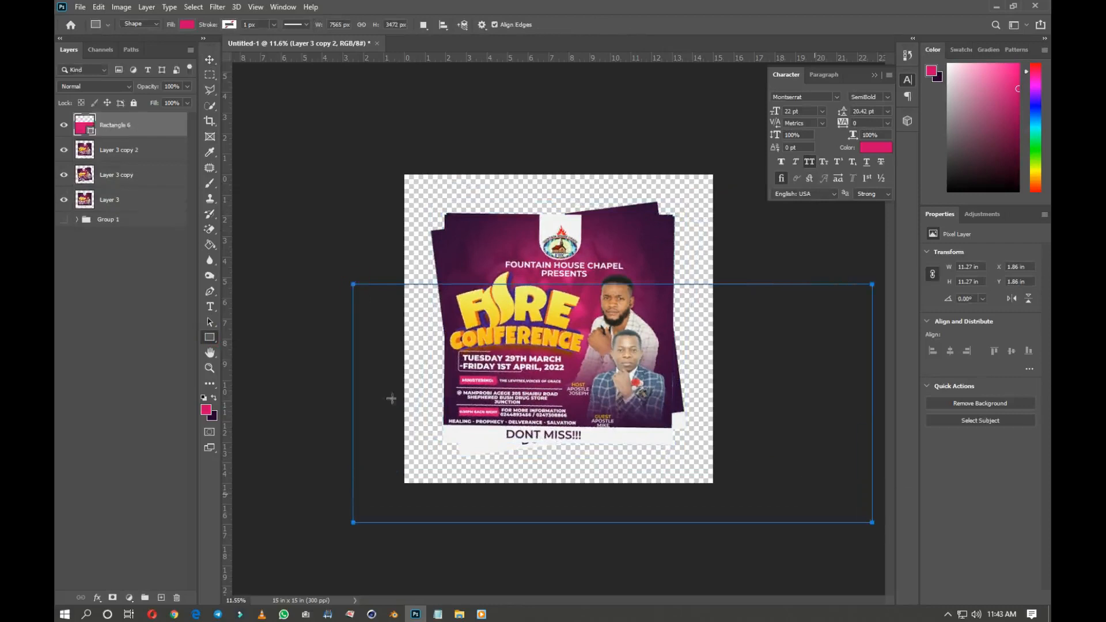
key(v)
Set the foreground color to light gray
click(206, 409)
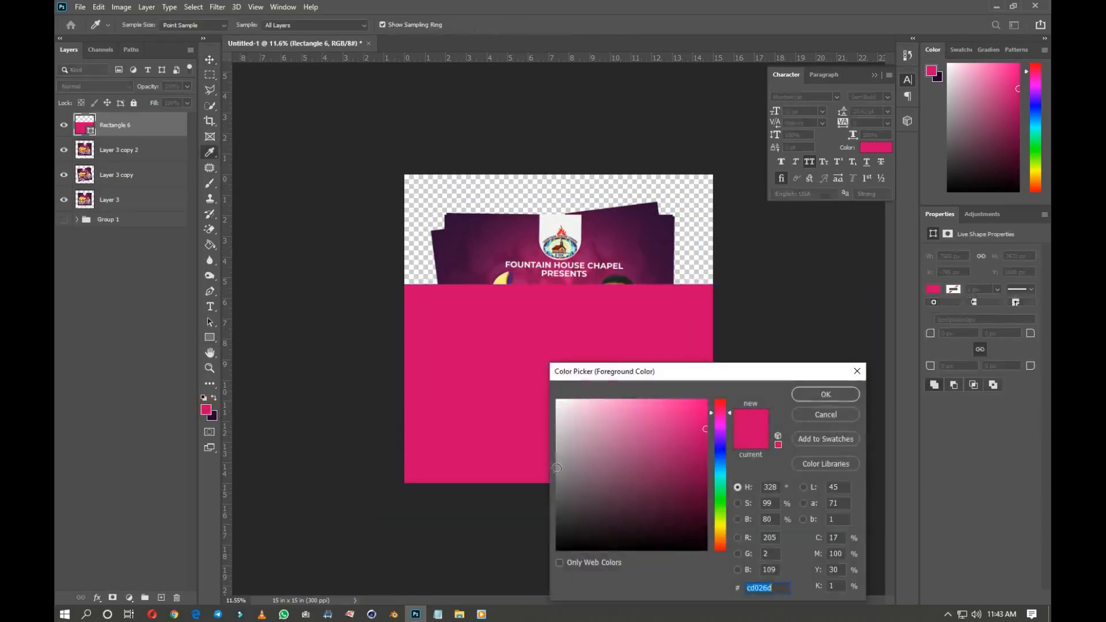
click(562, 459)
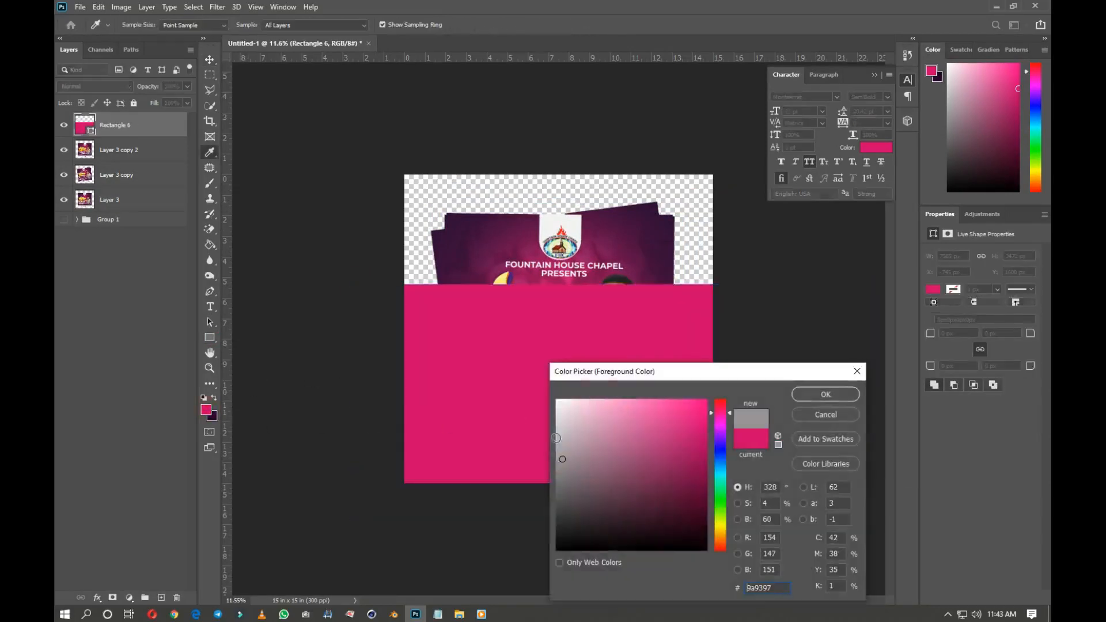
click(557, 438)
click(826, 395)
Move the pink rectangle beneath the three flyer layers and set its fill to light gray #b5b4b5
drag(123, 128, 118, 208)
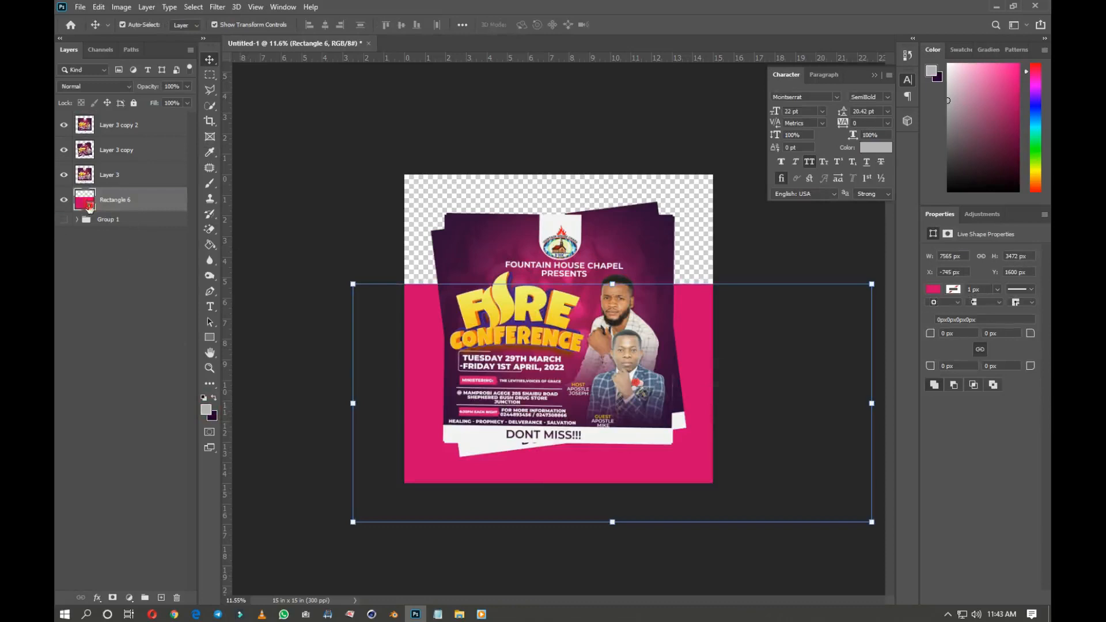
double_click(89, 205)
click(557, 443)
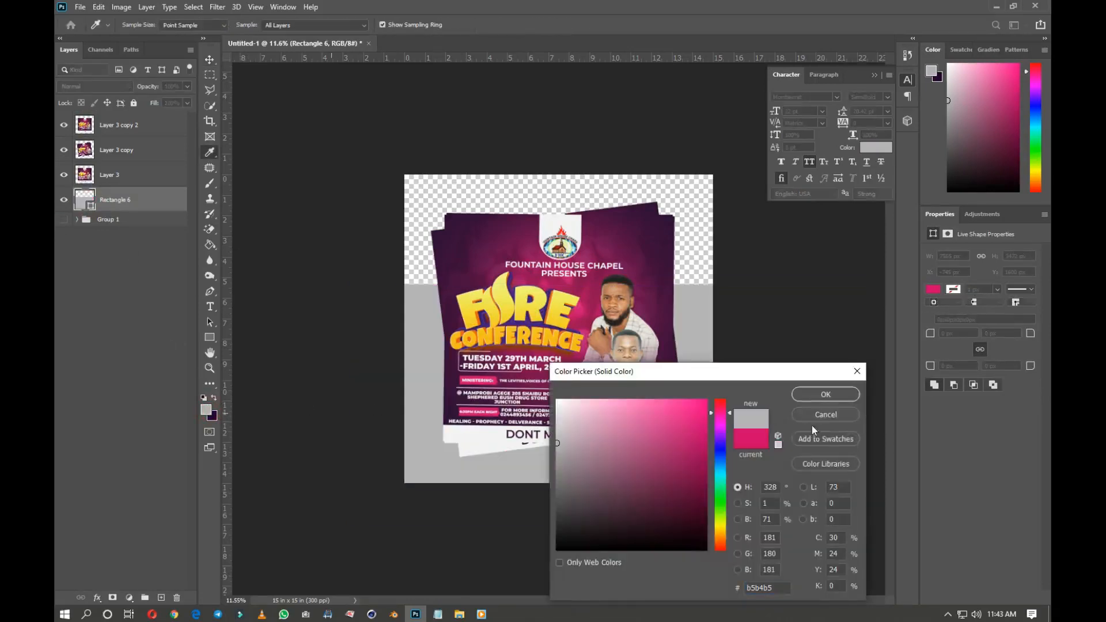
click(815, 399)
click(772, 239)
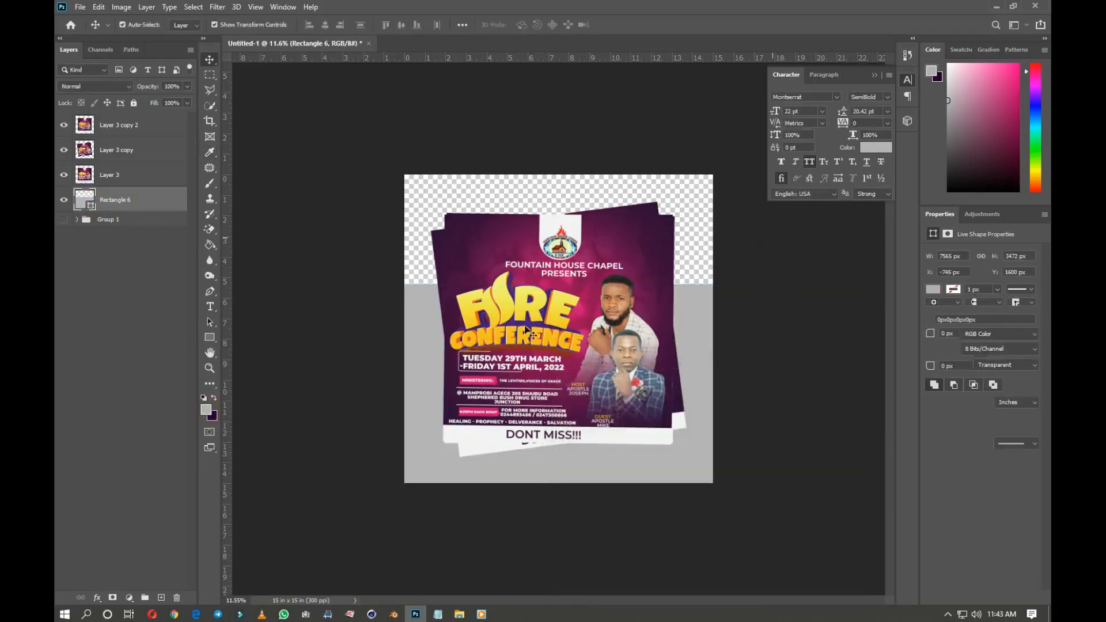
Start a new text layer on the gray area below the stacked flyers
scroll(605, 363, down, 2)
scroll(602, 447, up, 2)
key(t)
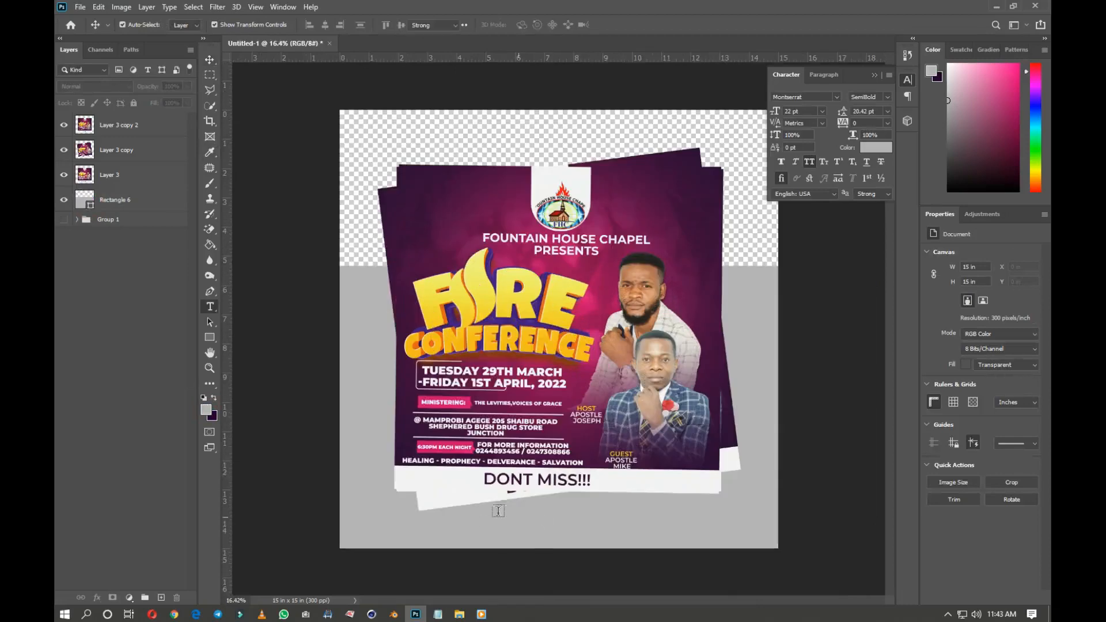
click(485, 531)
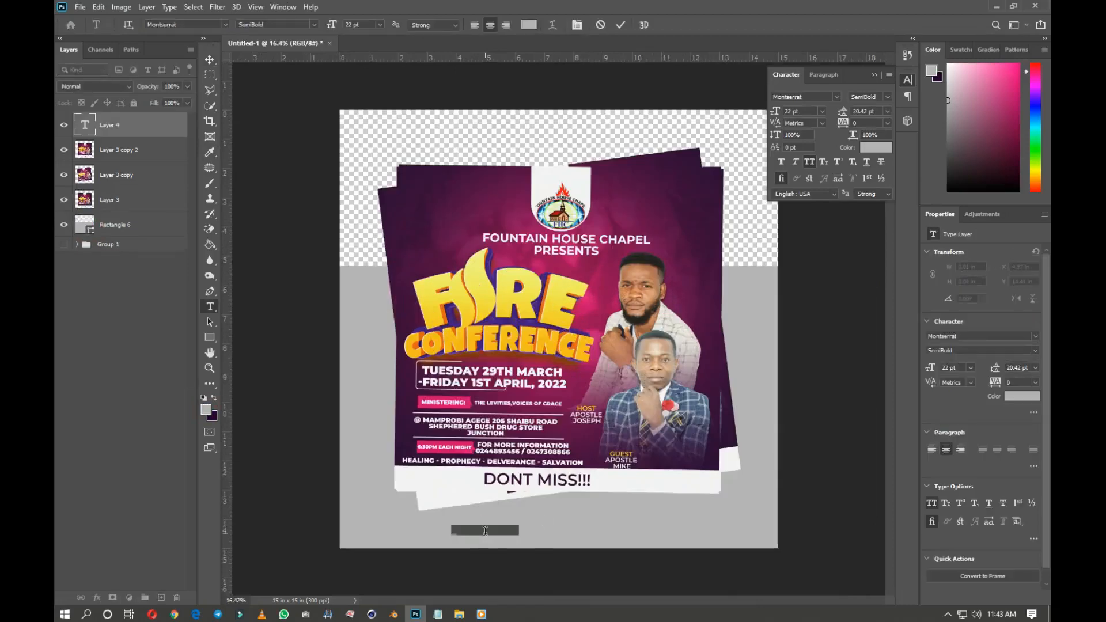